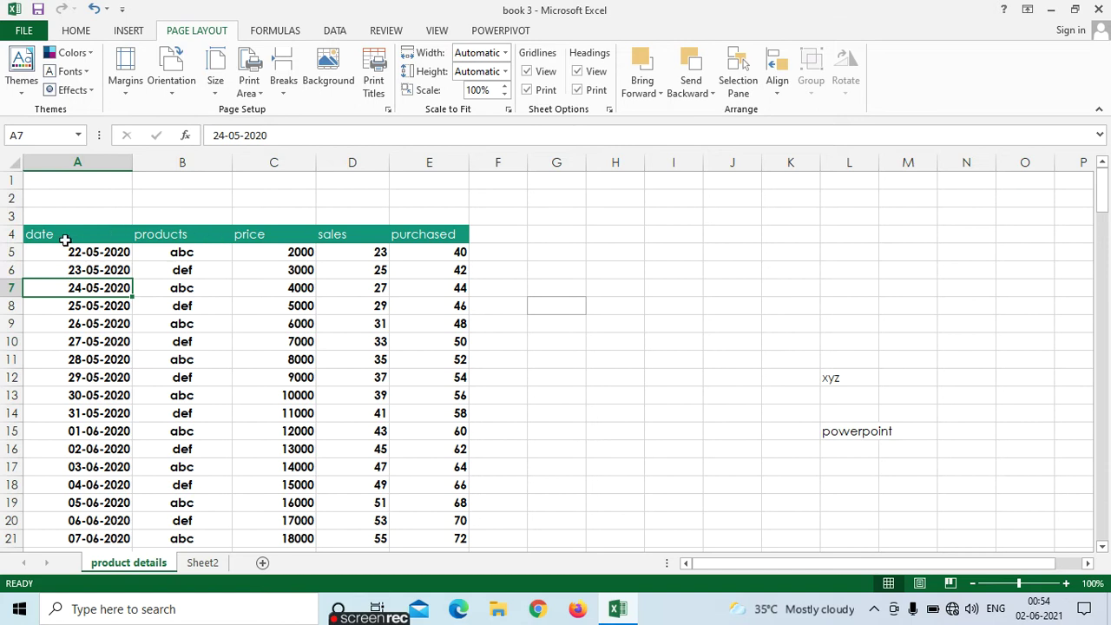
Apply the Accent2 cell style to the header row A4:E4
click(94, 233)
drag(94, 233, 443, 228)
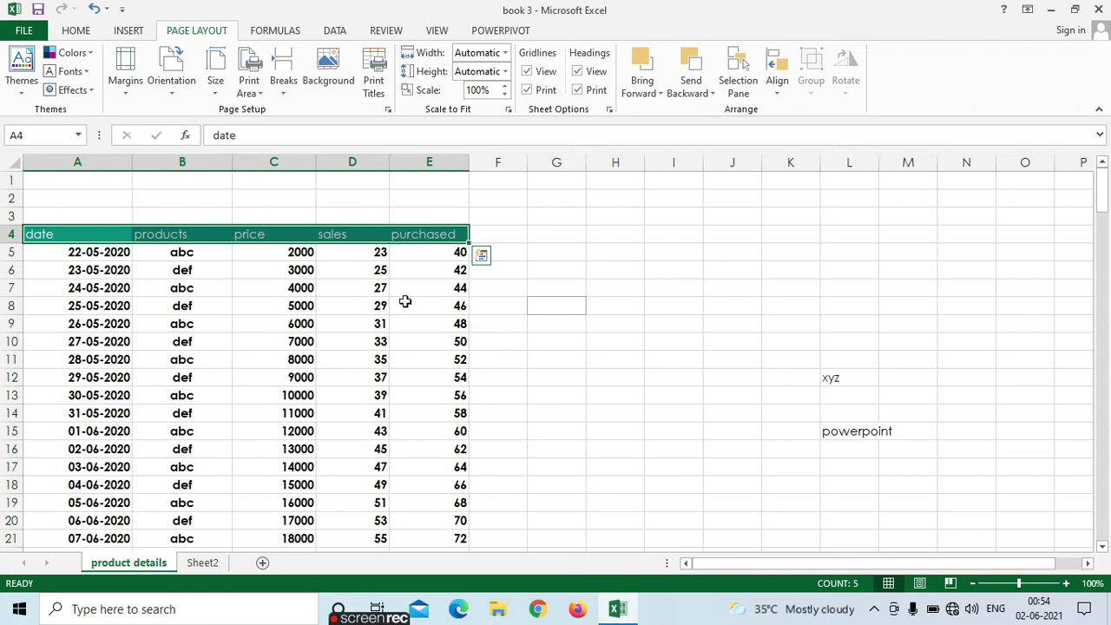
click(97, 276)
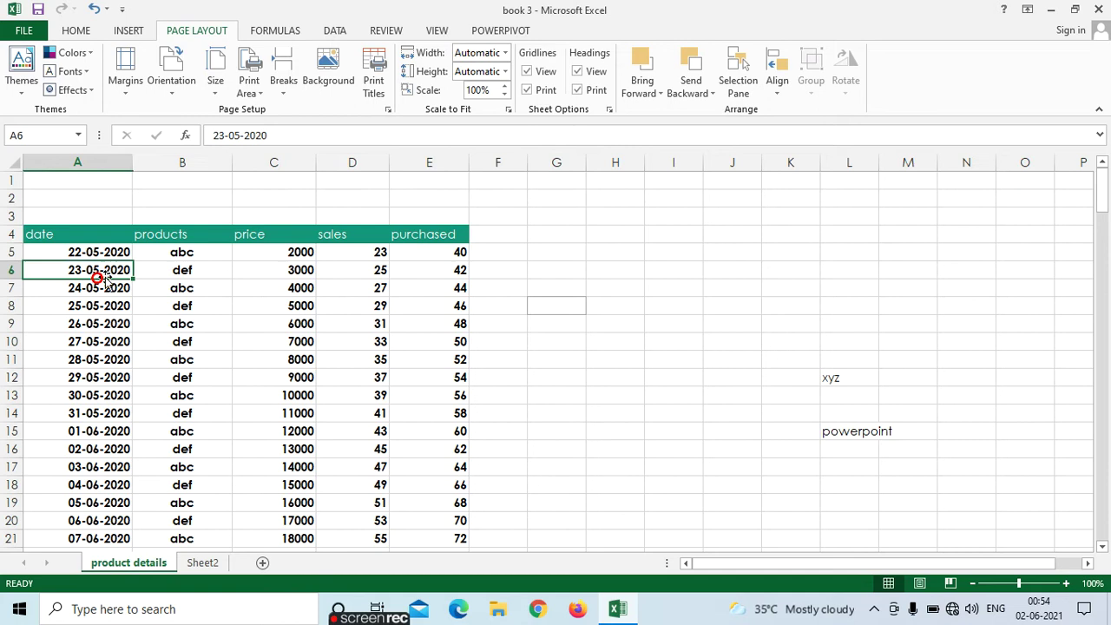
click(101, 234)
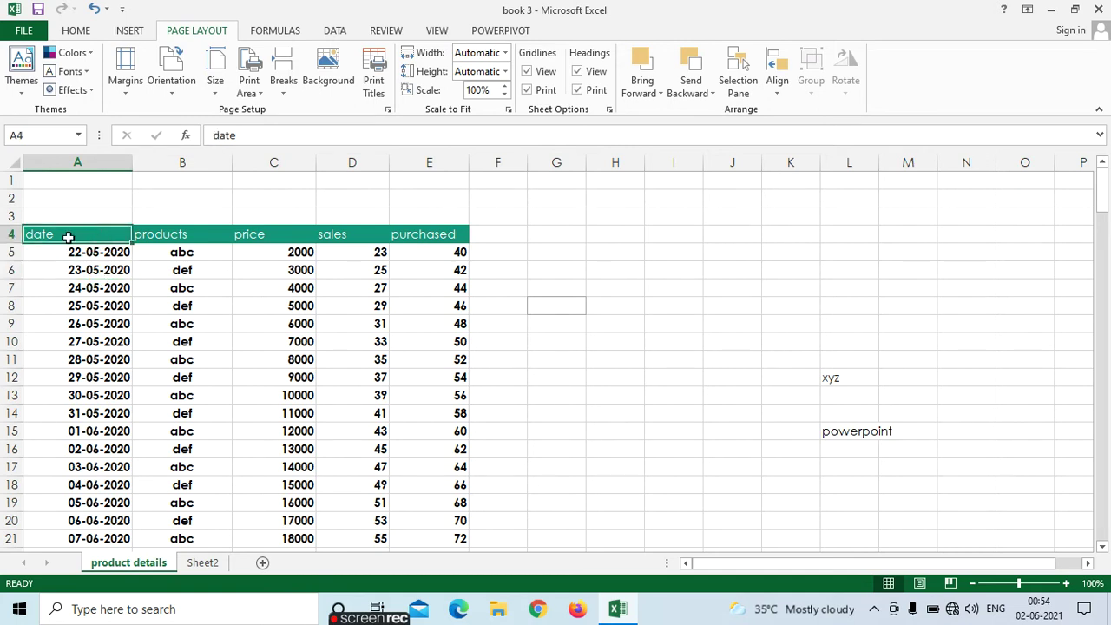
drag(82, 235, 437, 229)
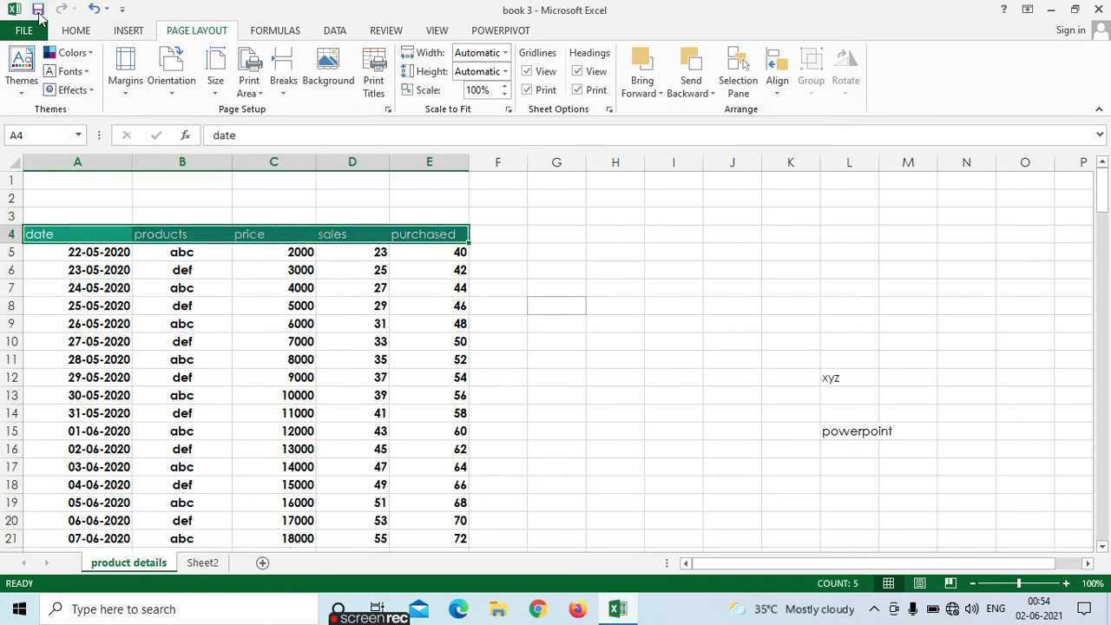
click(77, 33)
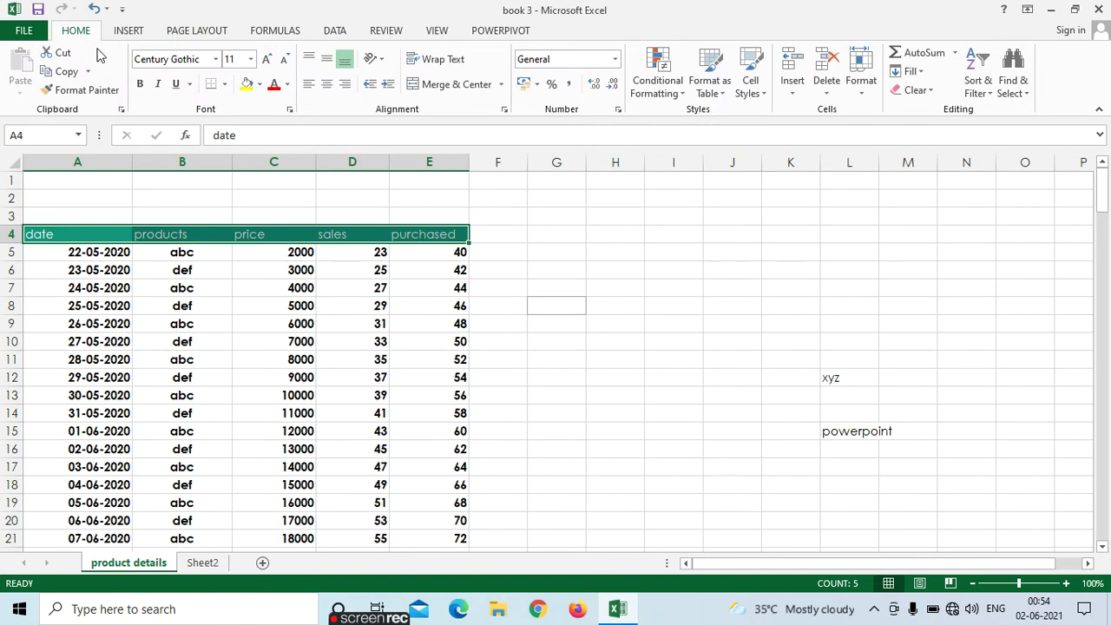
click(749, 94)
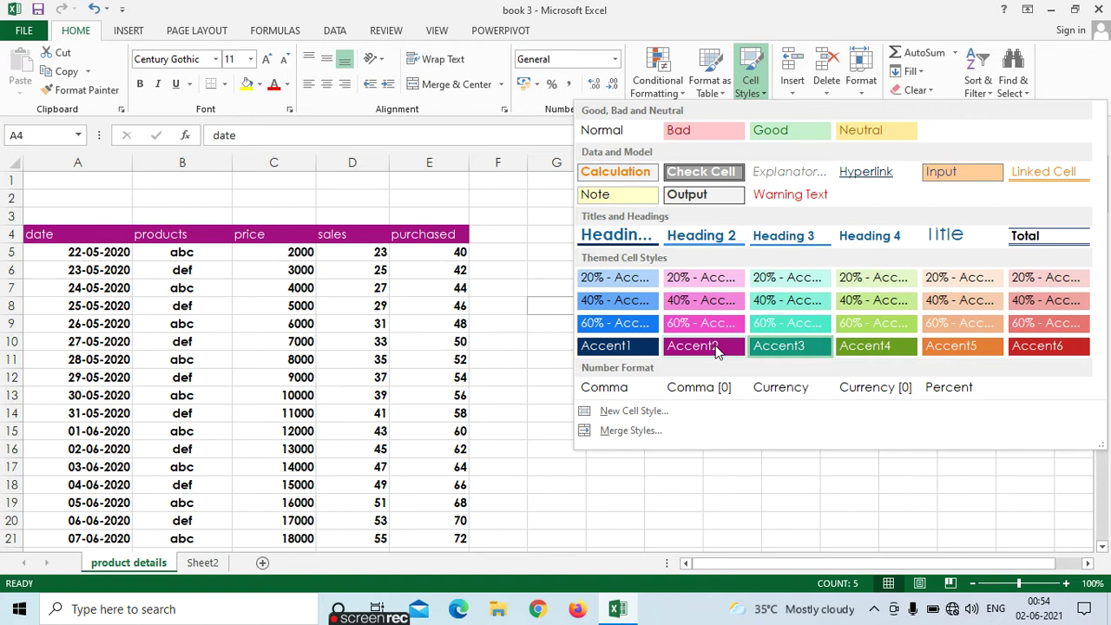
click(716, 347)
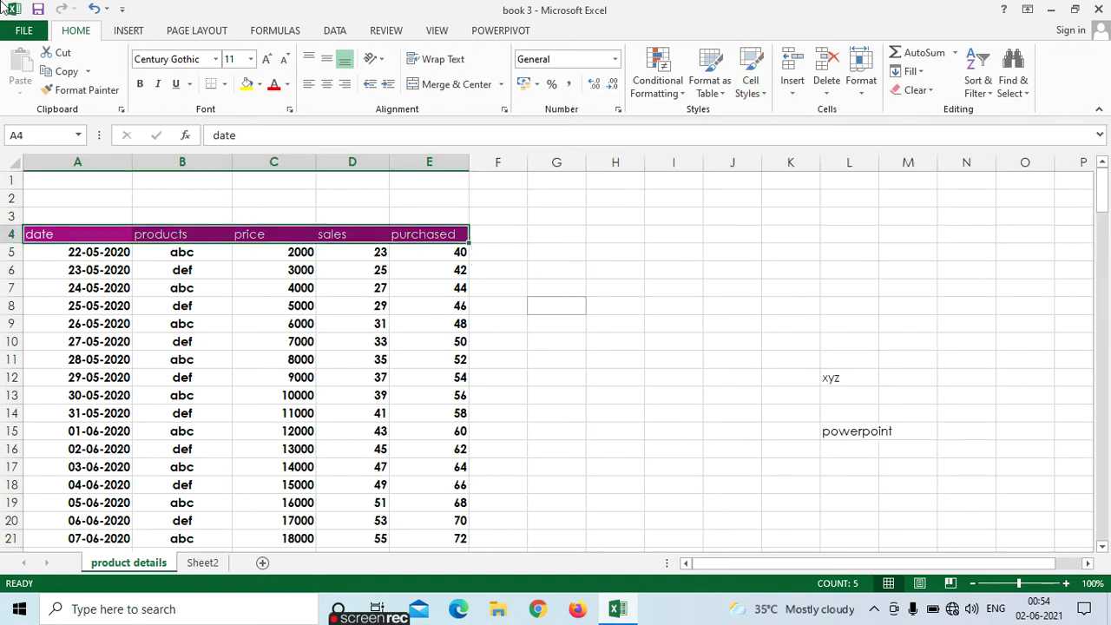
Apply the Basis theme to the workbook
click(213, 33)
click(144, 285)
click(97, 233)
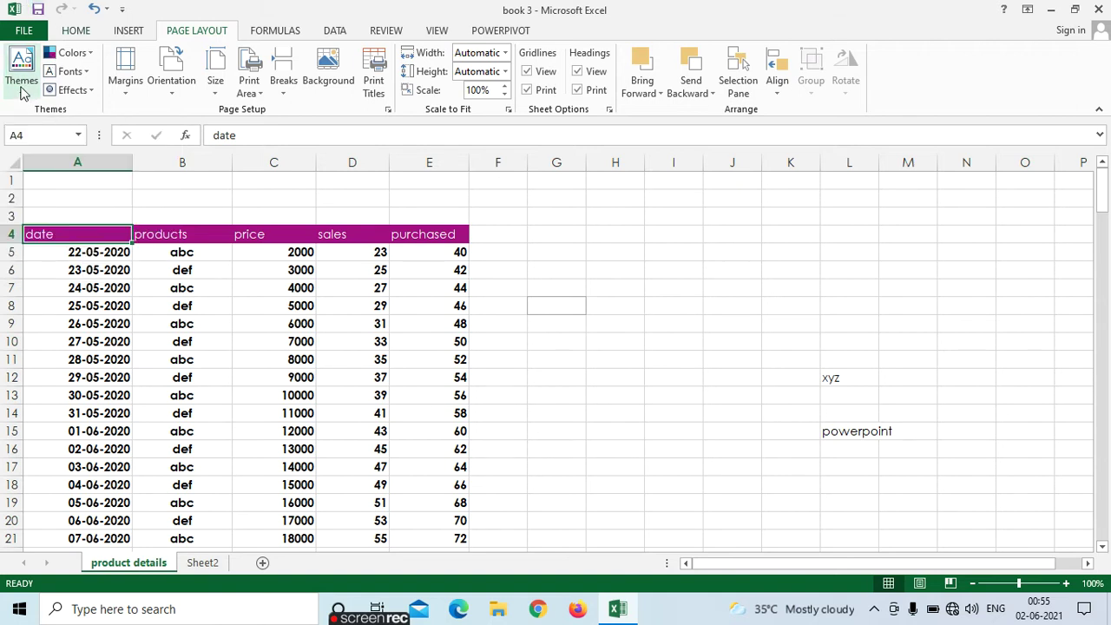
click(21, 80)
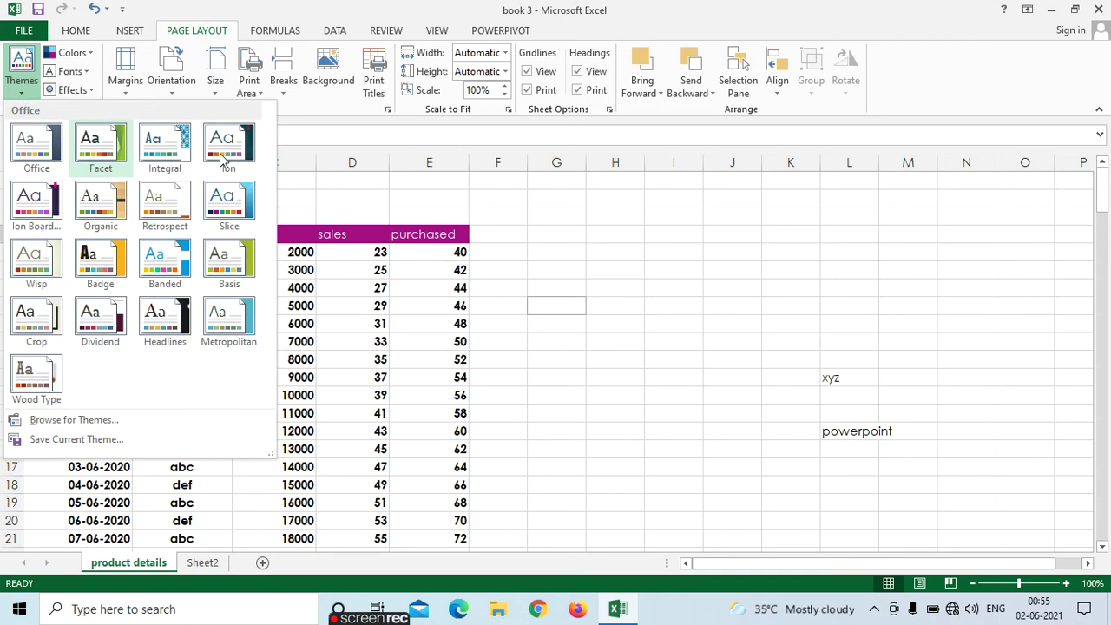
click(228, 258)
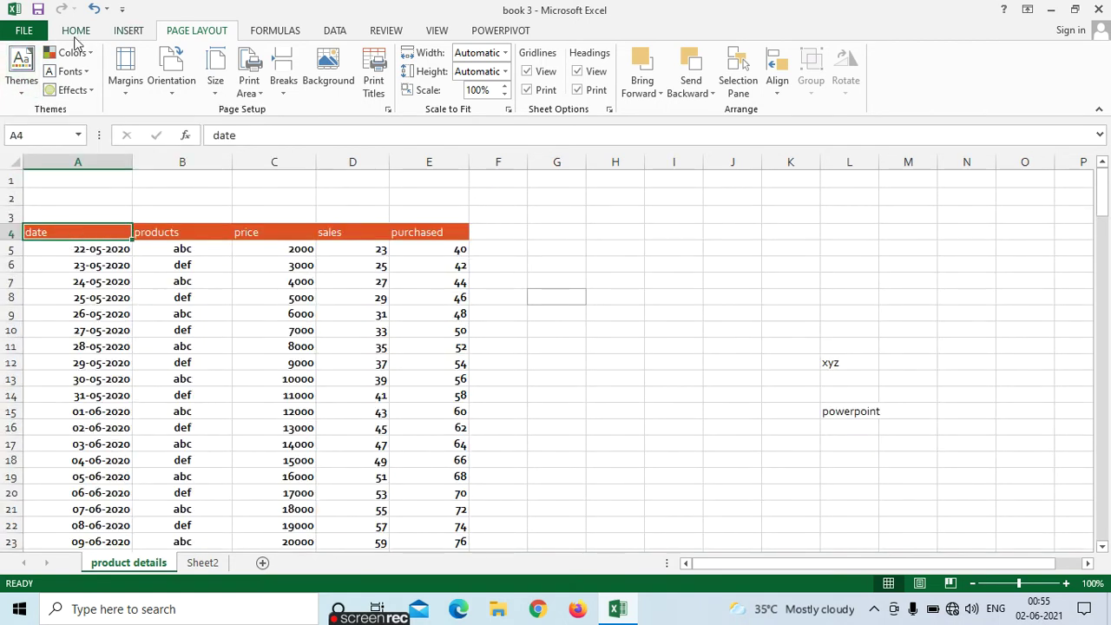
Change the cell style of the header row A4:E4 to Accent1
click(76, 30)
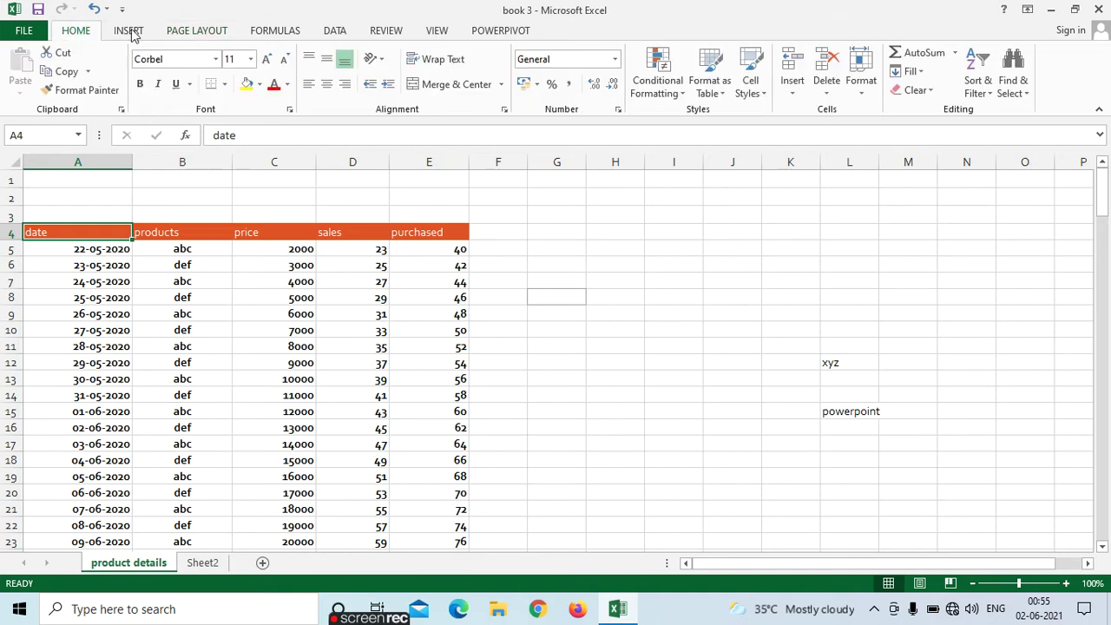
drag(67, 228, 425, 232)
click(750, 80)
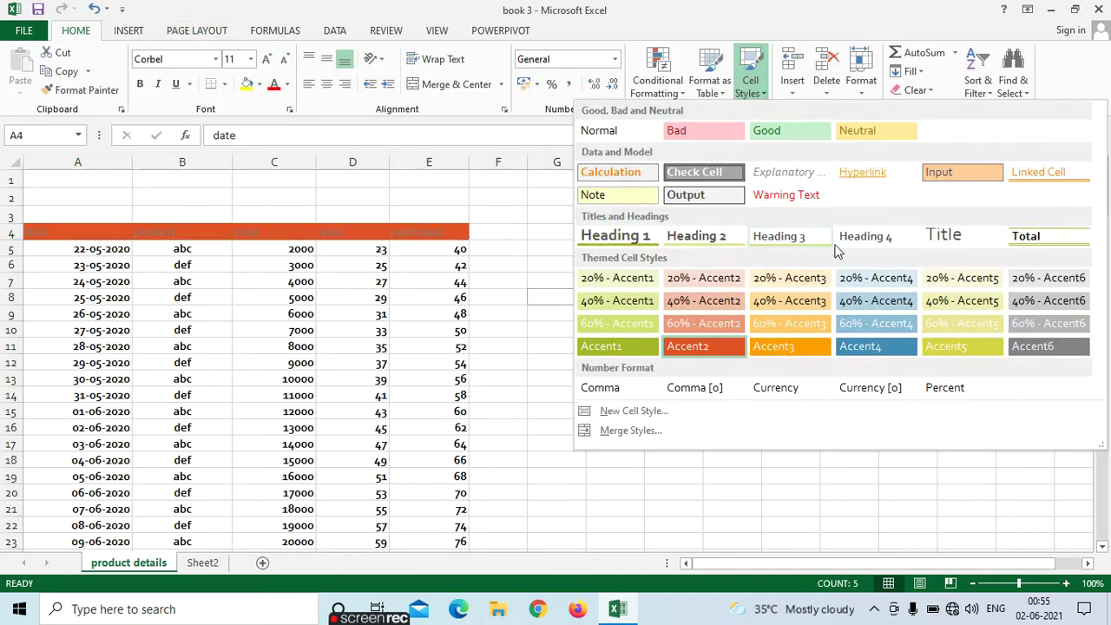
click(625, 349)
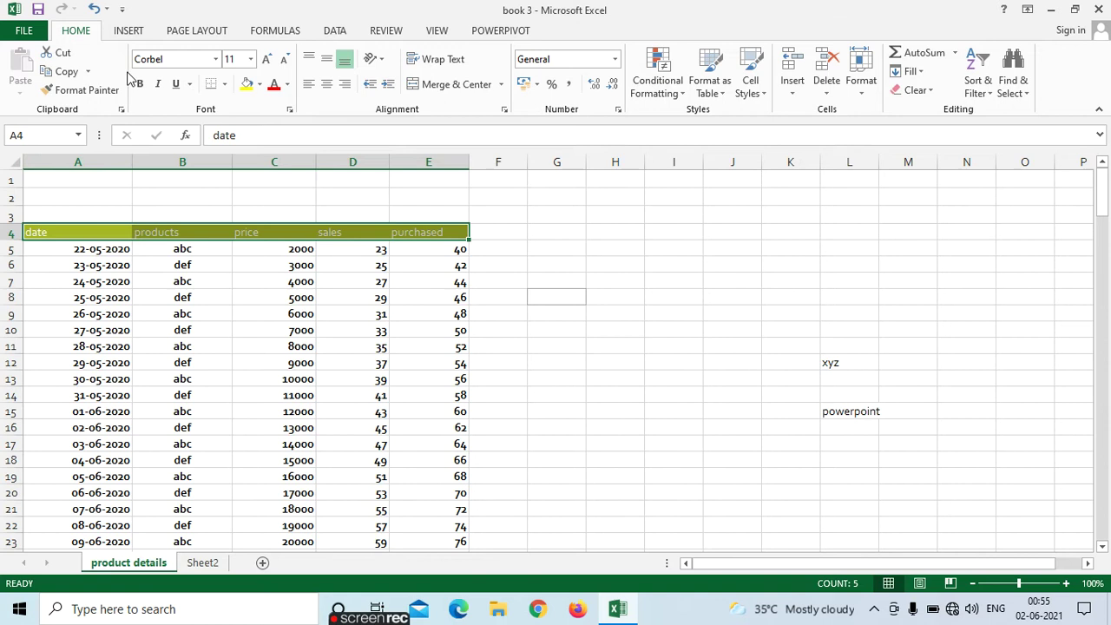
Switch the workbook theme to Badge and select the date header cell
click(128, 31)
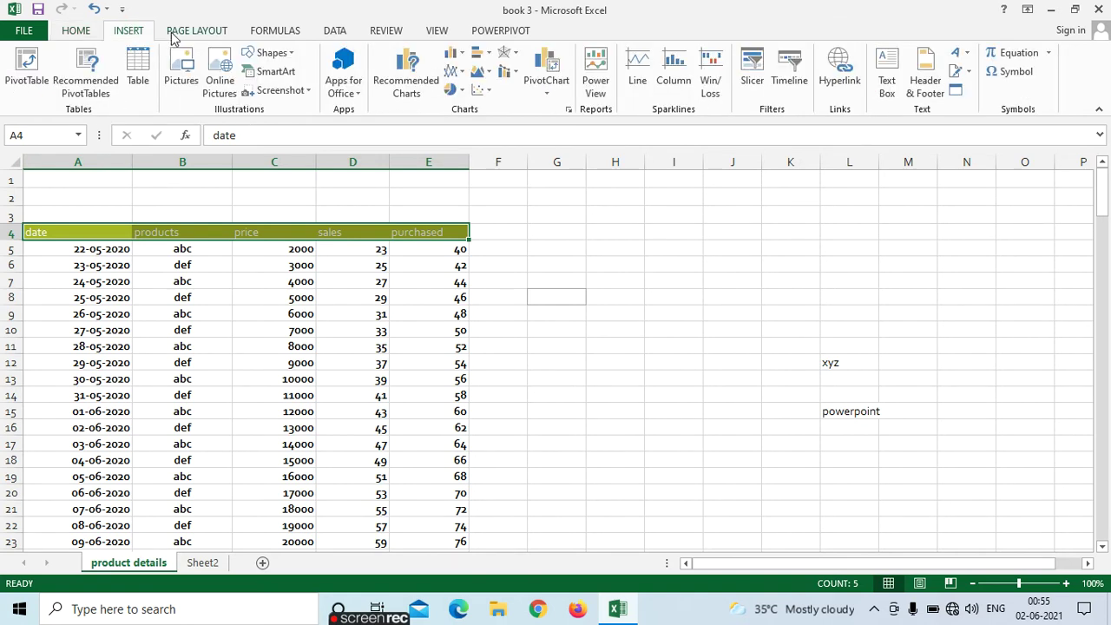
click(223, 32)
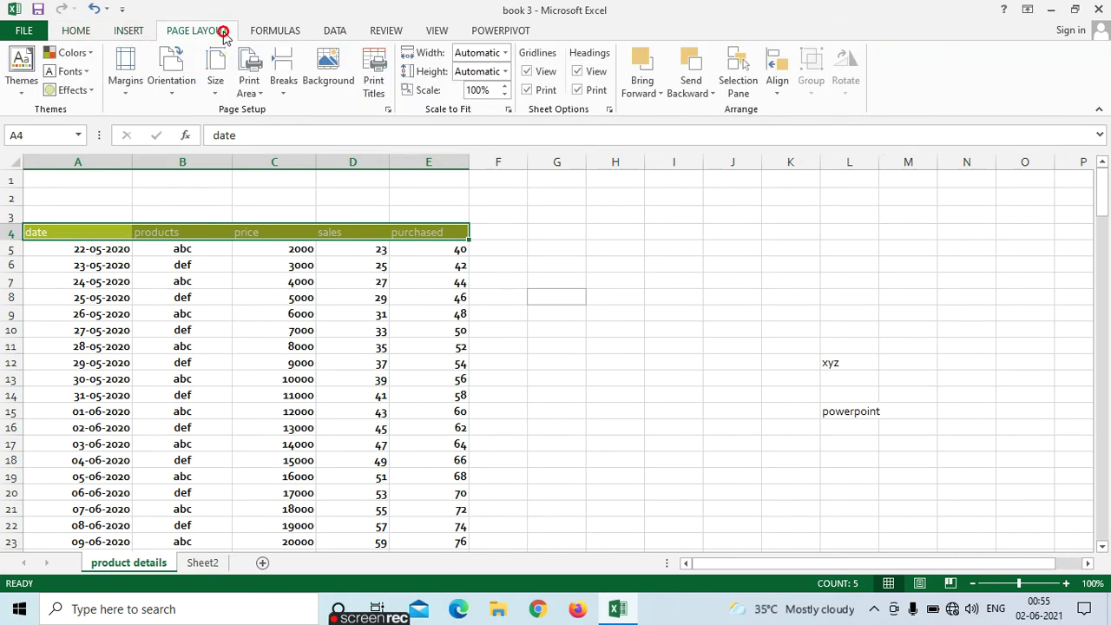
click(21, 70)
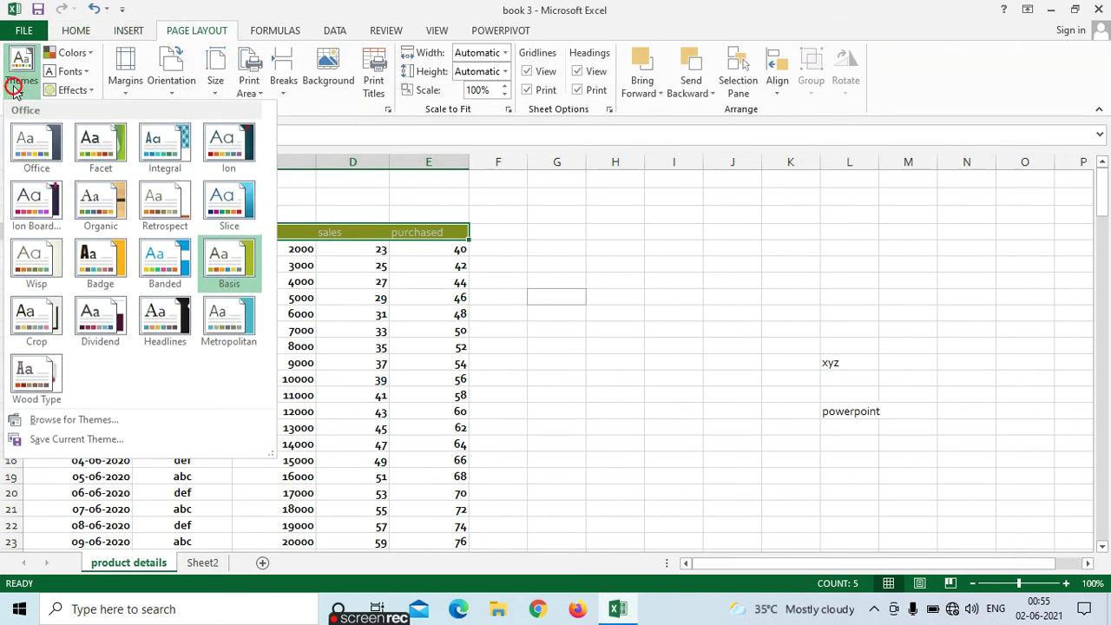
click(100, 256)
click(97, 271)
click(86, 235)
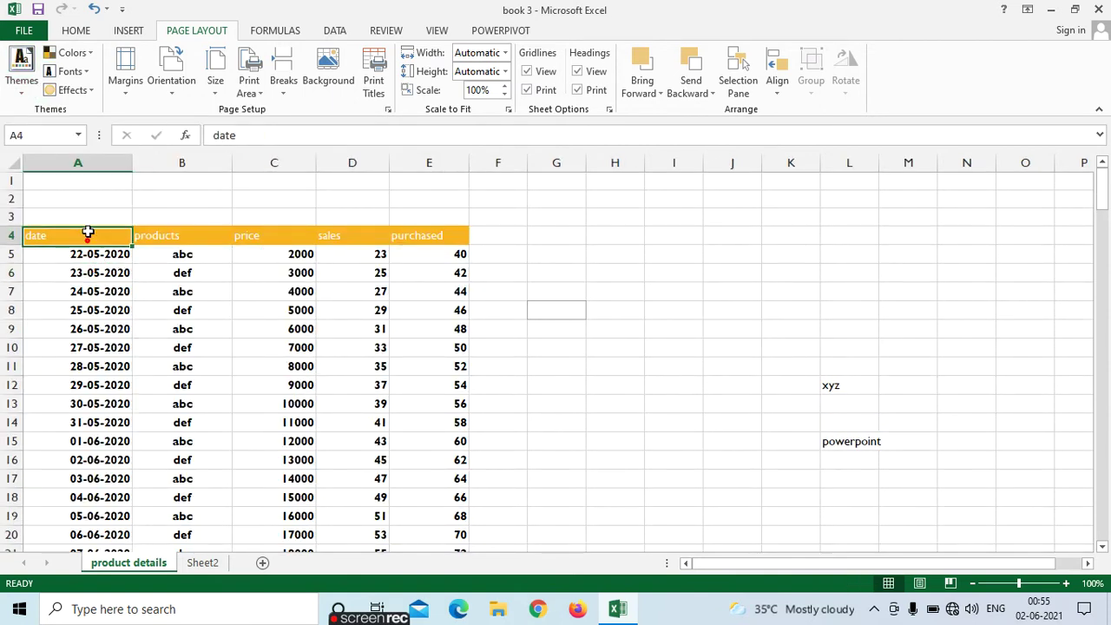
Switch the workbook theme to Slice and select the date header cell A4
click(21, 73)
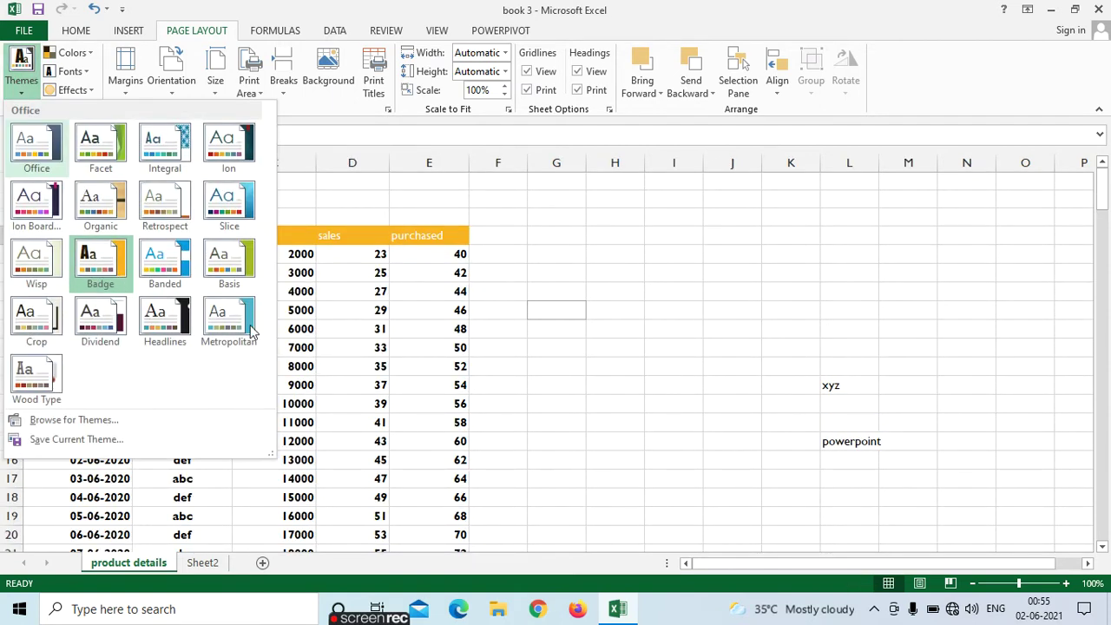
click(236, 208)
click(82, 290)
click(80, 230)
click(71, 53)
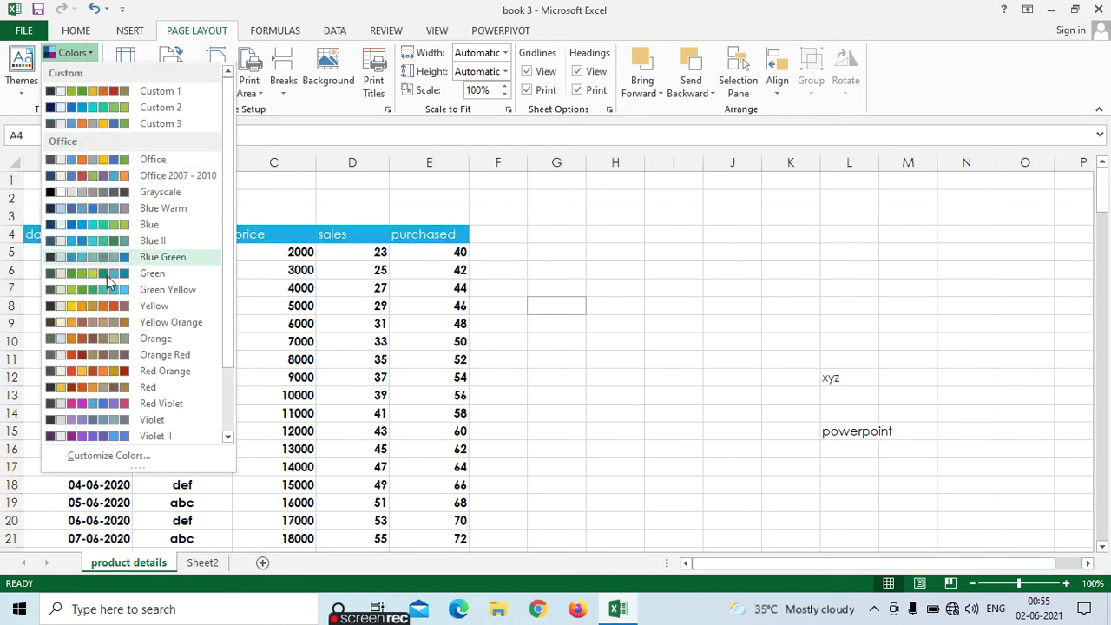
drag(228, 292, 226, 360)
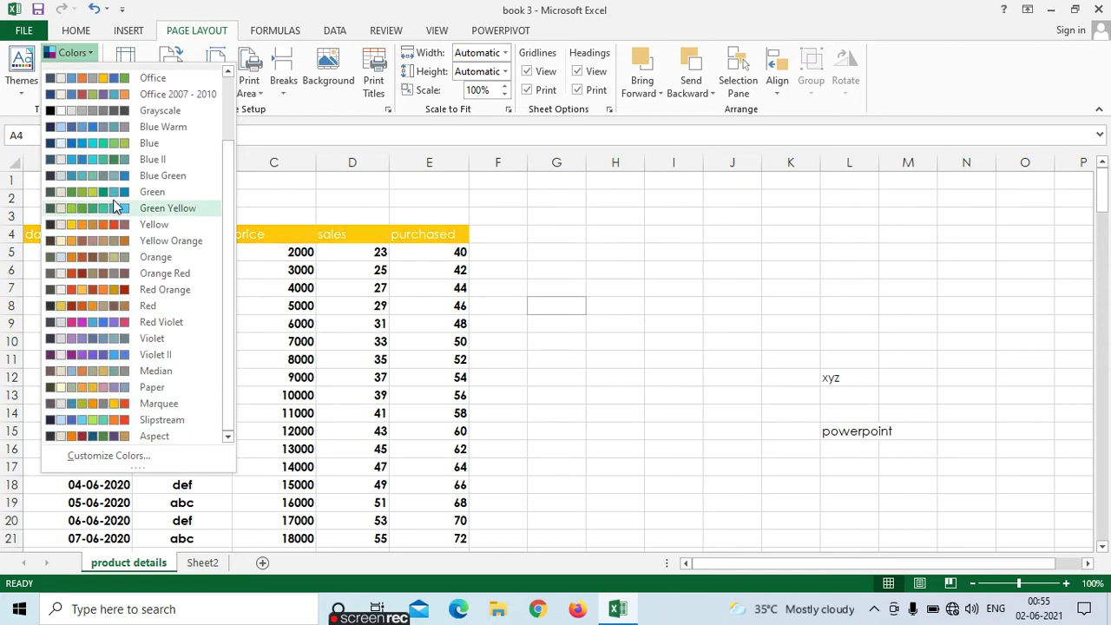
key(Escape)
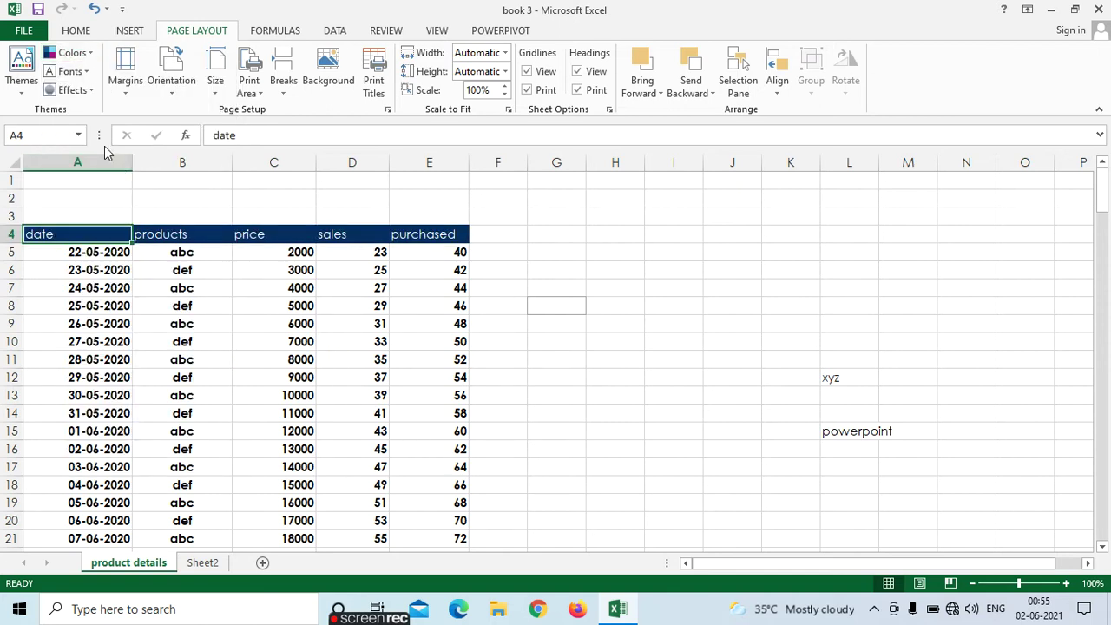
Apply a different theme font set to the workbook
click(87, 71)
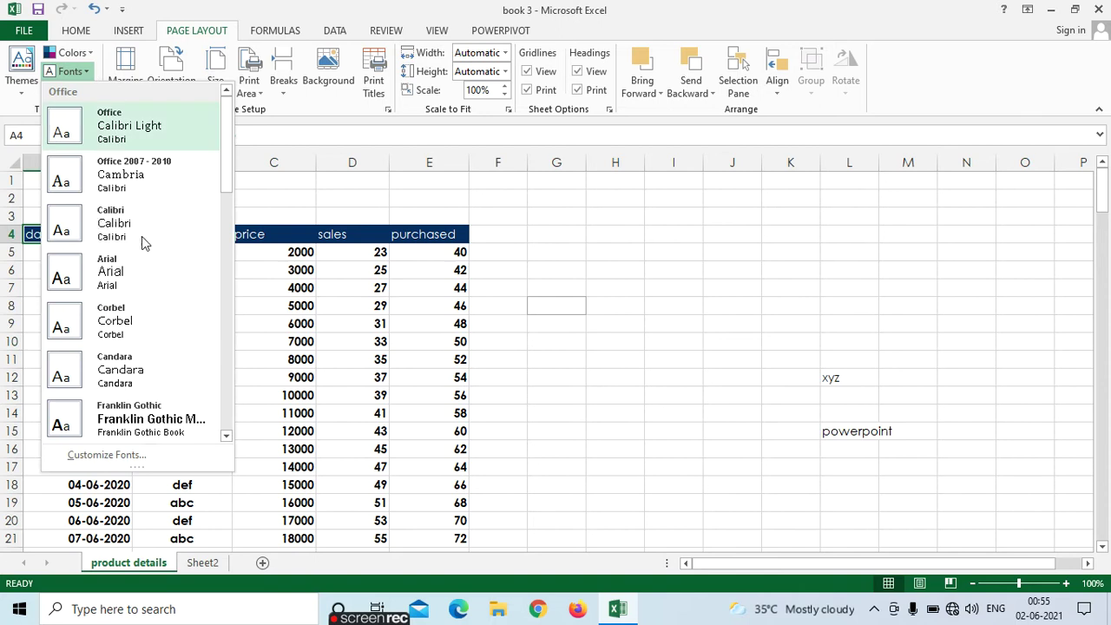
drag(228, 166, 214, 263)
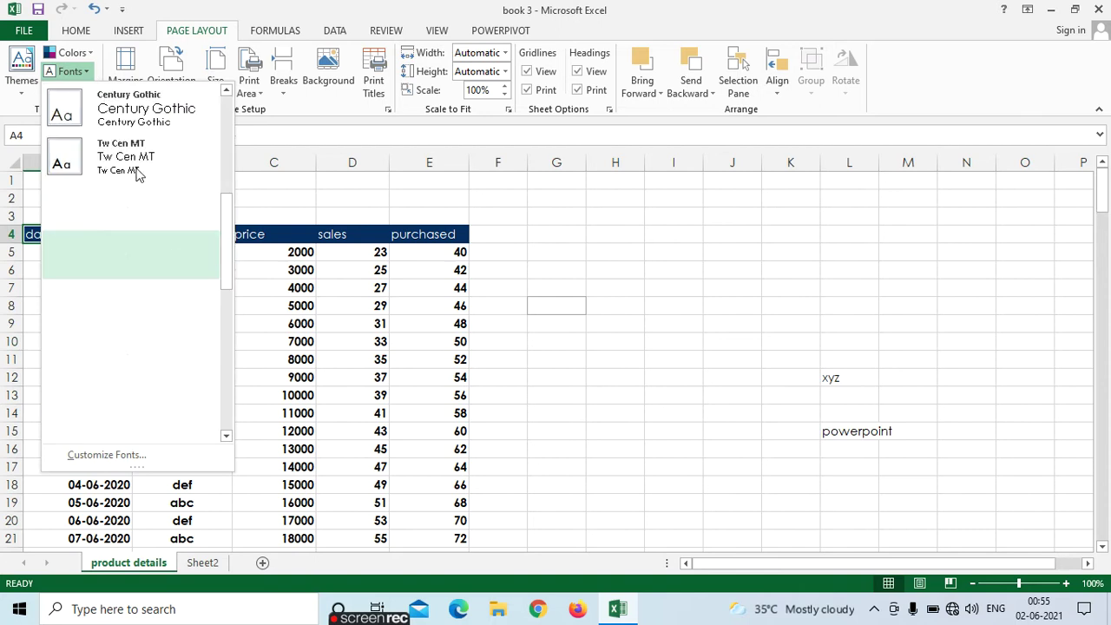
drag(223, 208, 224, 110)
click(143, 384)
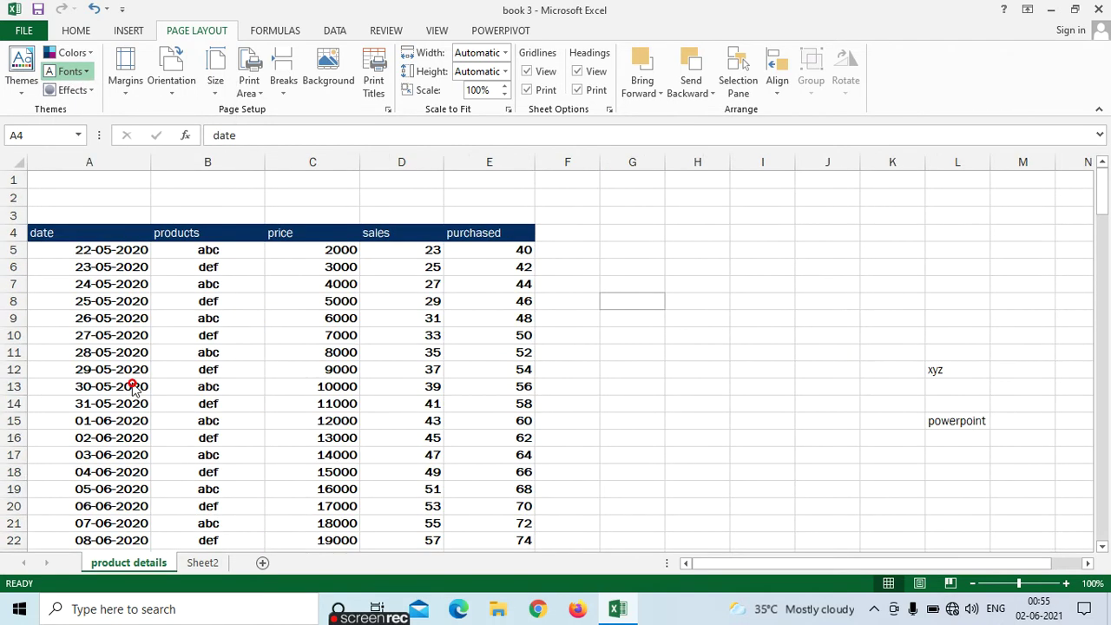
Delete the stray "xyz" and "powerpoint" entries in cells L11:L17
drag(946, 357, 959, 457)
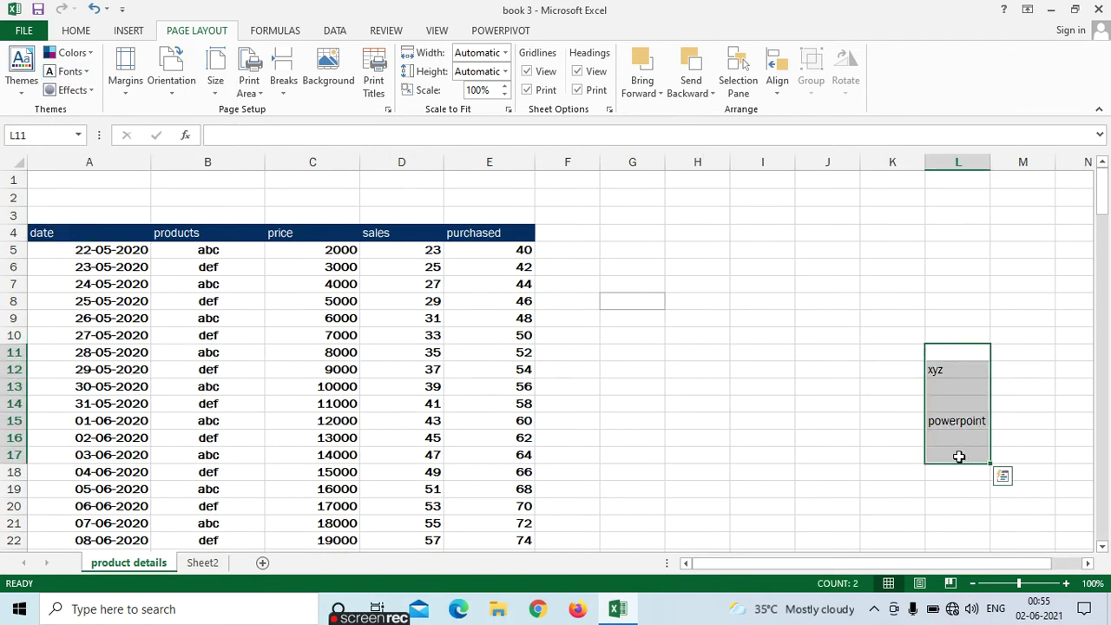
key(Delete)
click(201, 390)
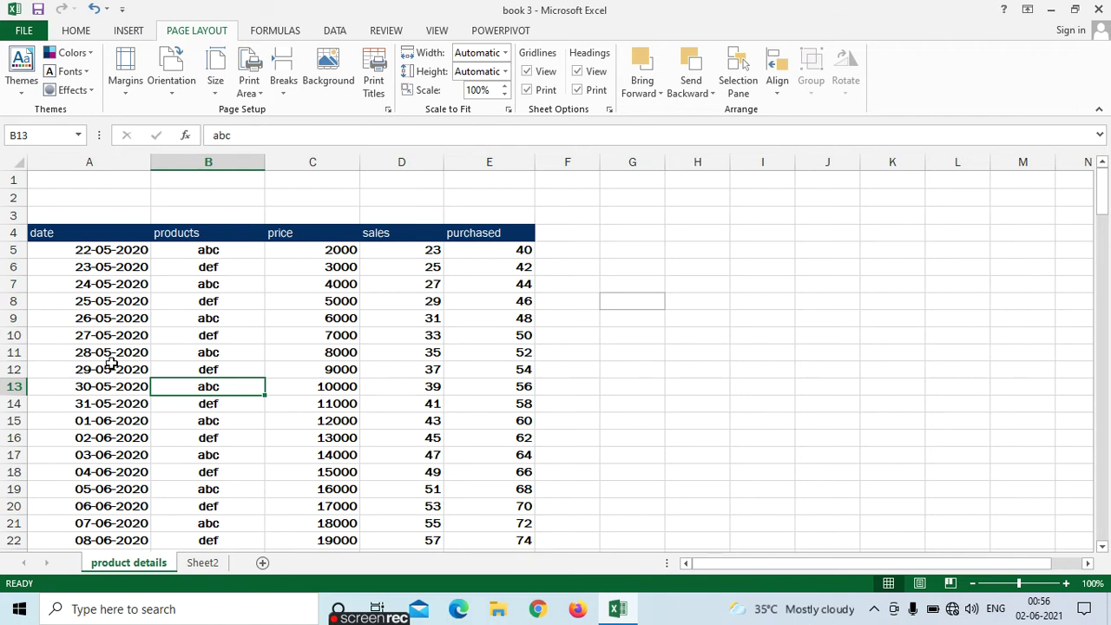
Check the print preview of the product details sheet and clear its print area
key(ctrl+p)
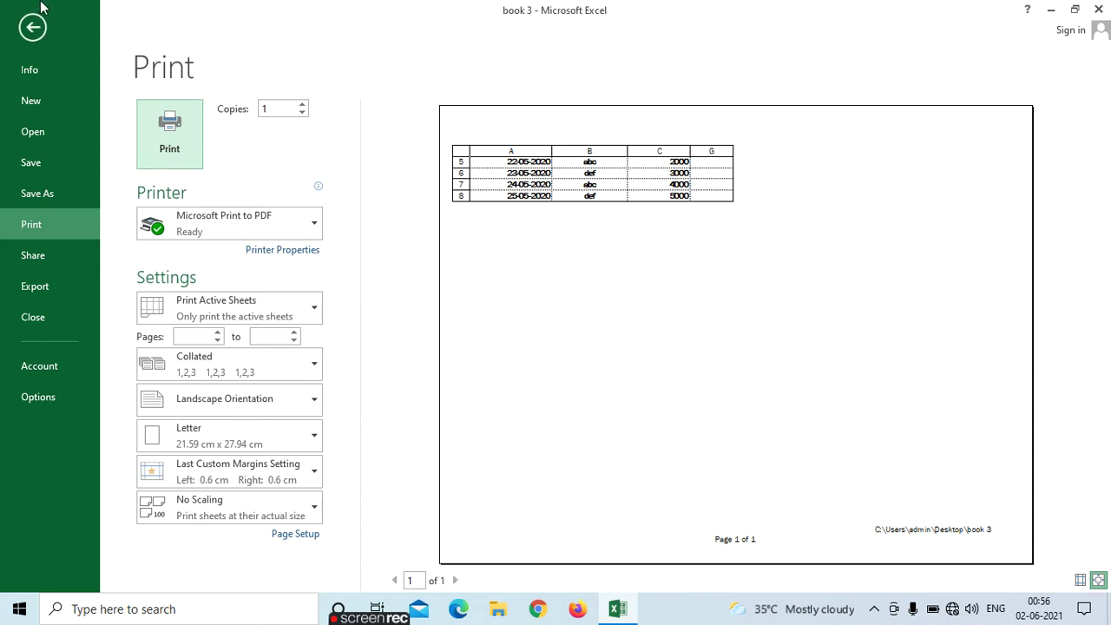
click(33, 26)
click(249, 83)
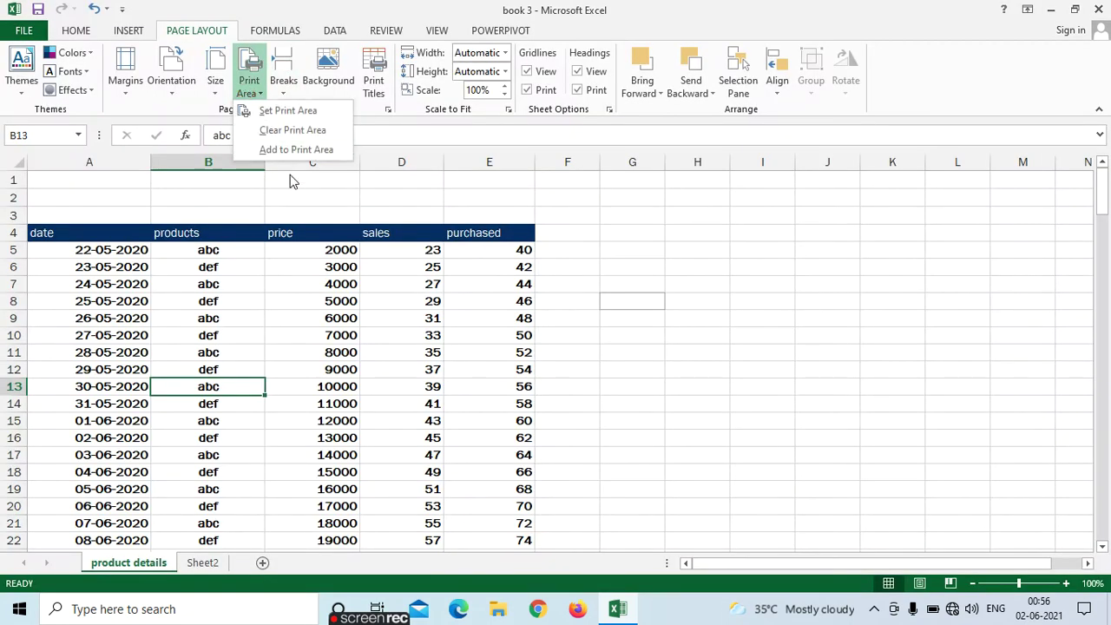
click(279, 132)
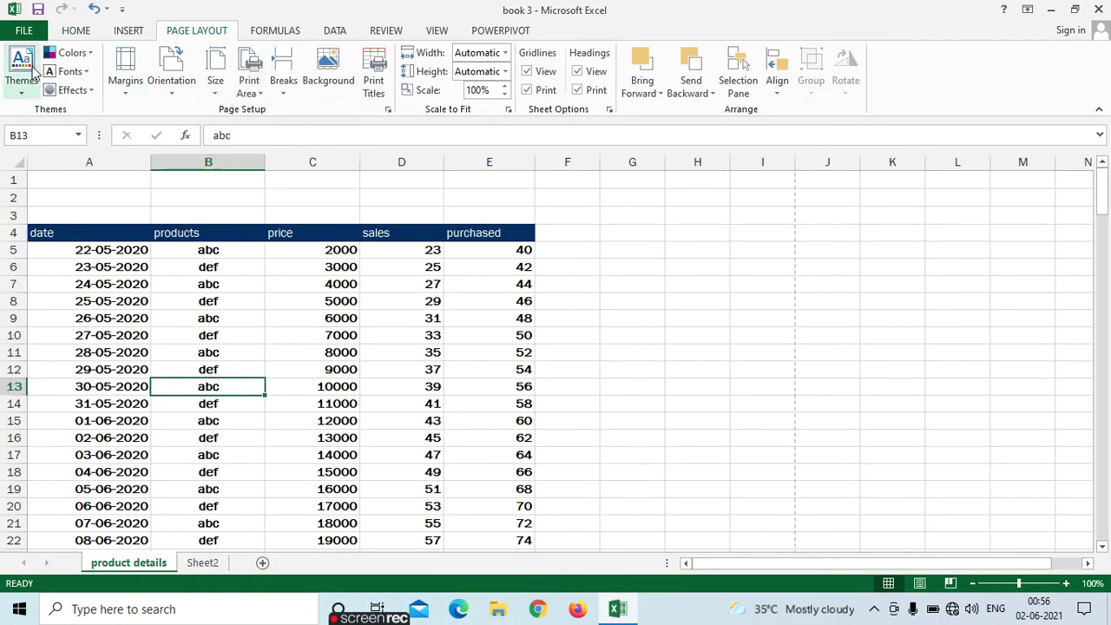
In the print preview, try portrait orientation for the product details sheet and return it to landscape
key(ctrl+p)
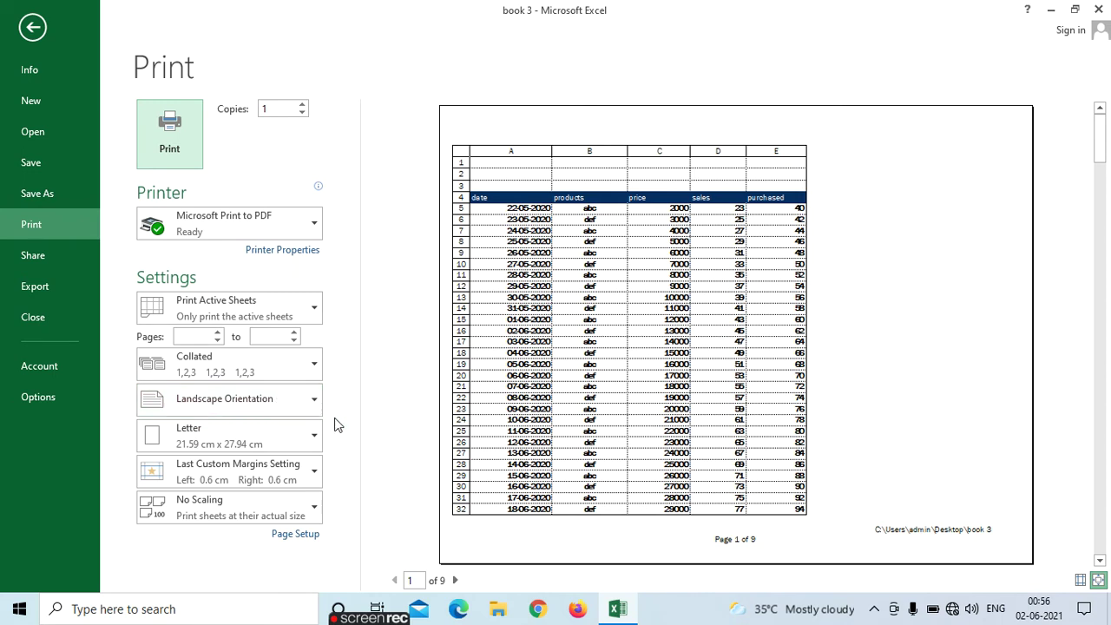
click(306, 397)
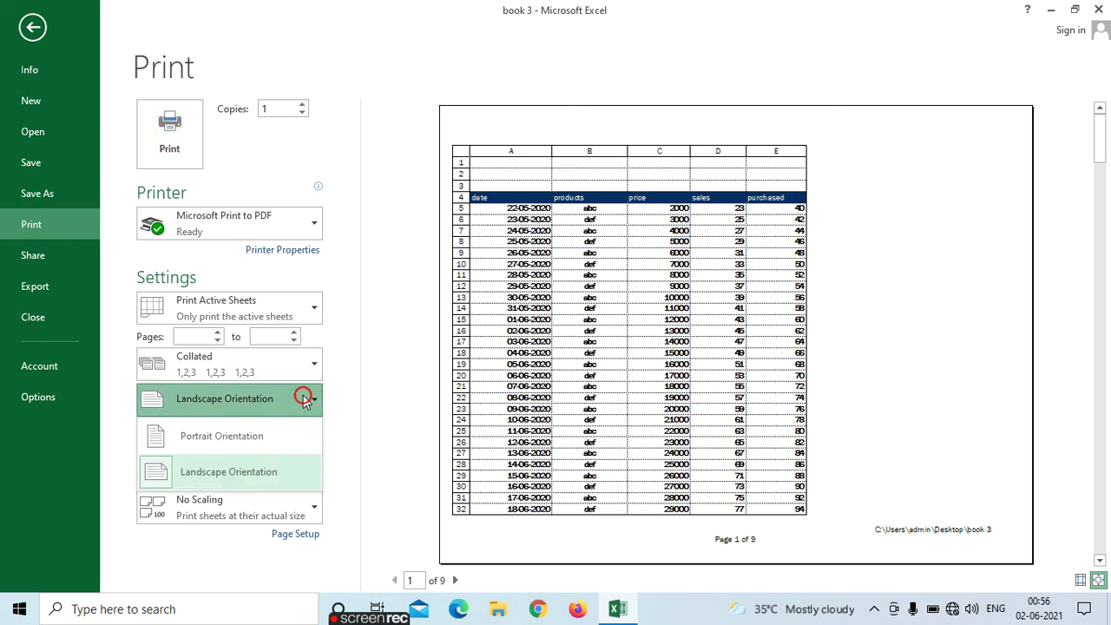
click(277, 454)
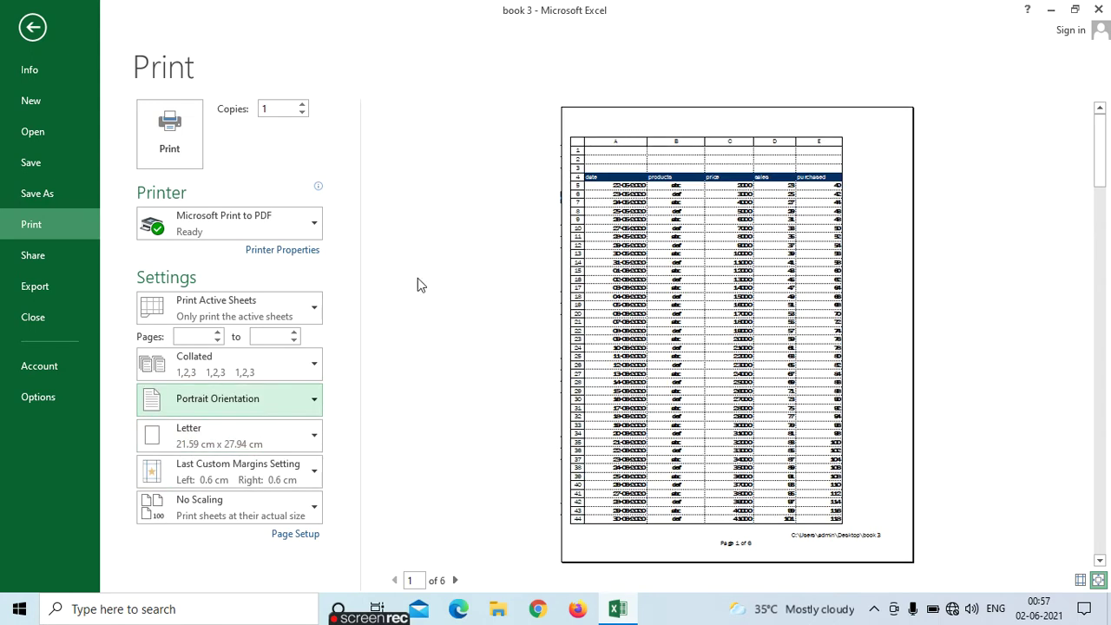
click(286, 403)
click(230, 470)
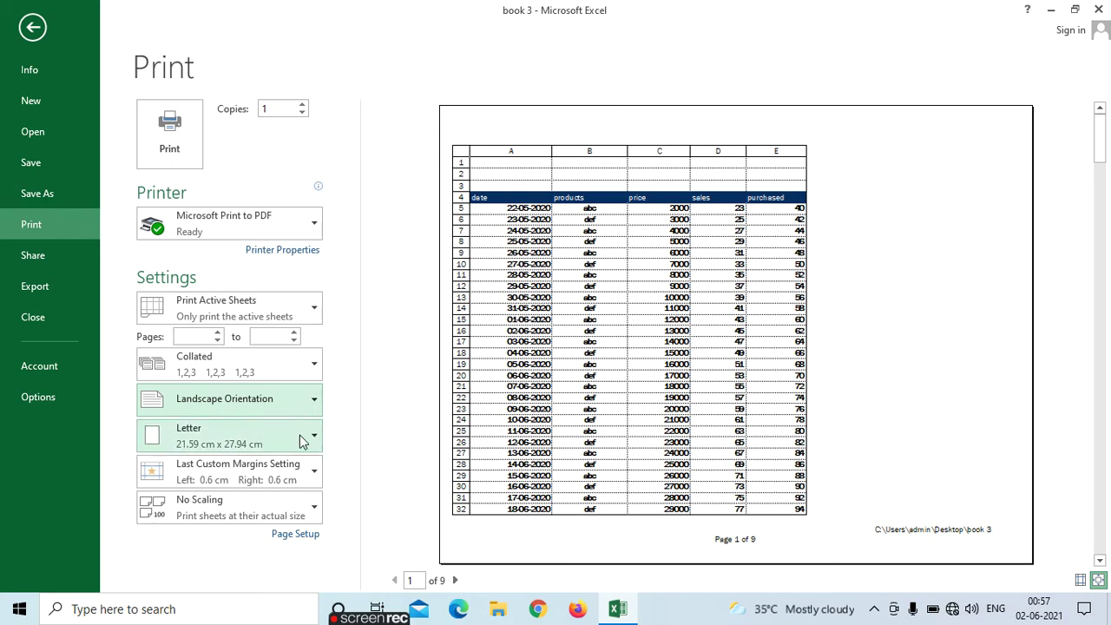
click(300, 438)
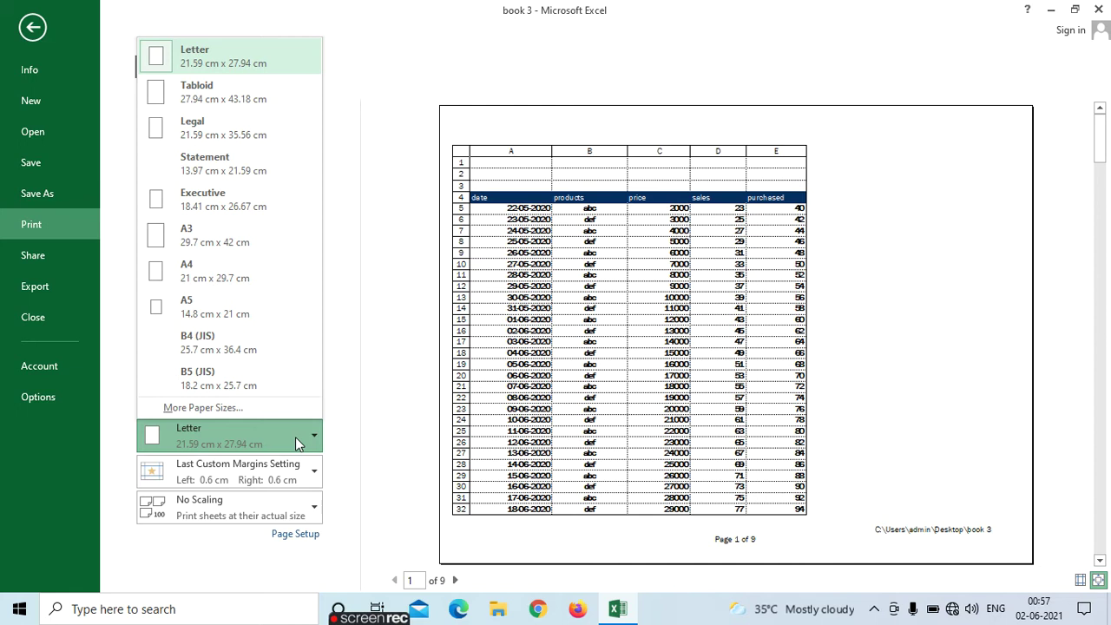
click(354, 477)
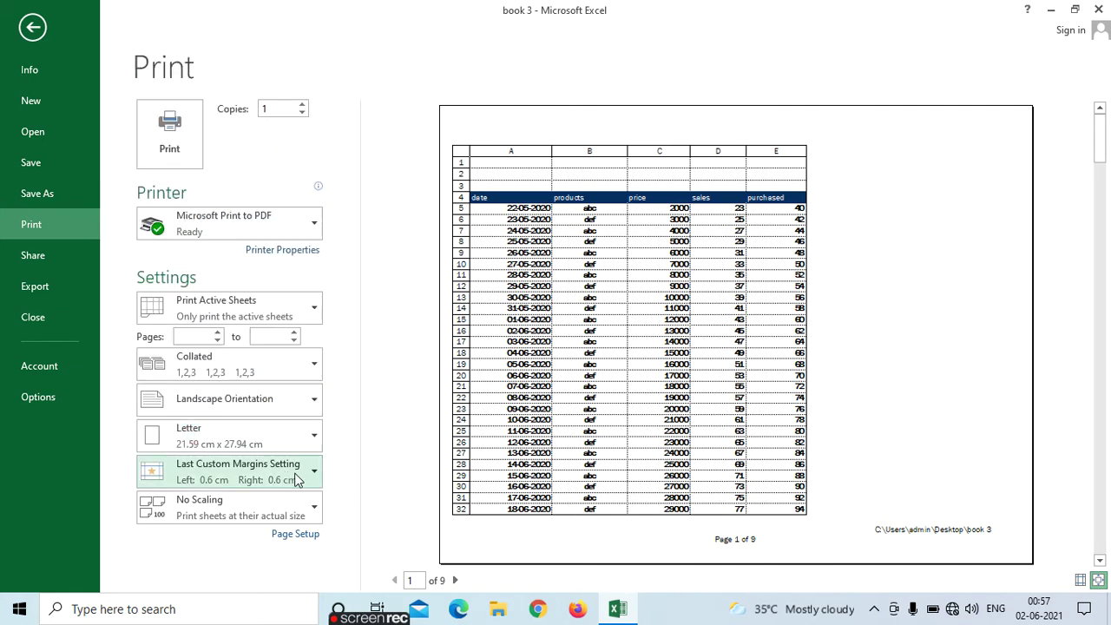
Try the Normal and Wide margin presets for the product details sheet, and set the print margins to Narrow
click(296, 480)
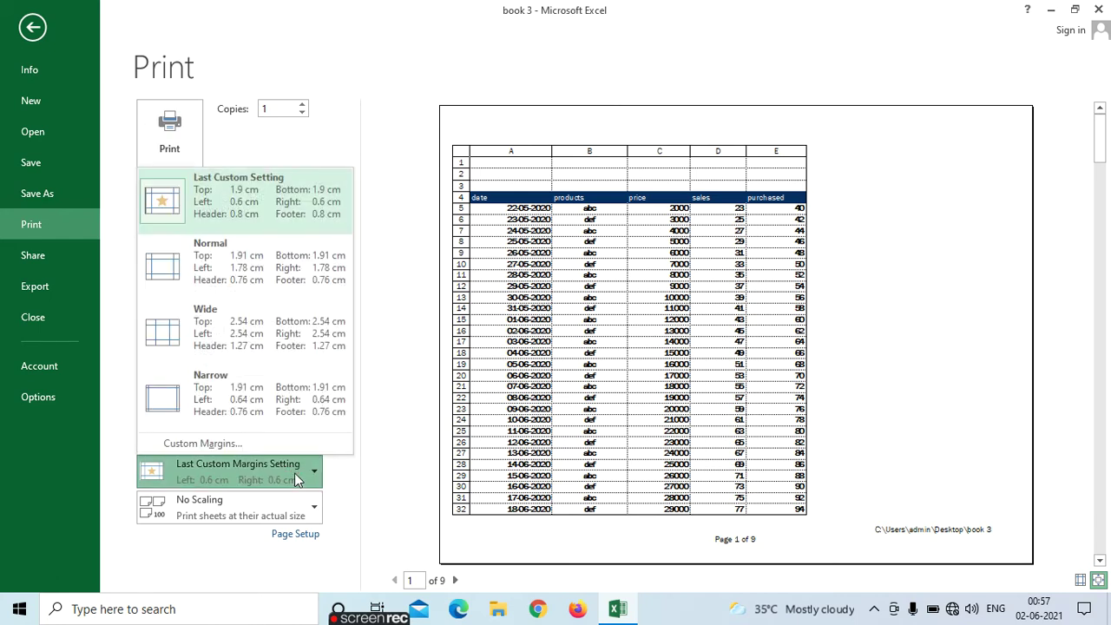
click(296, 281)
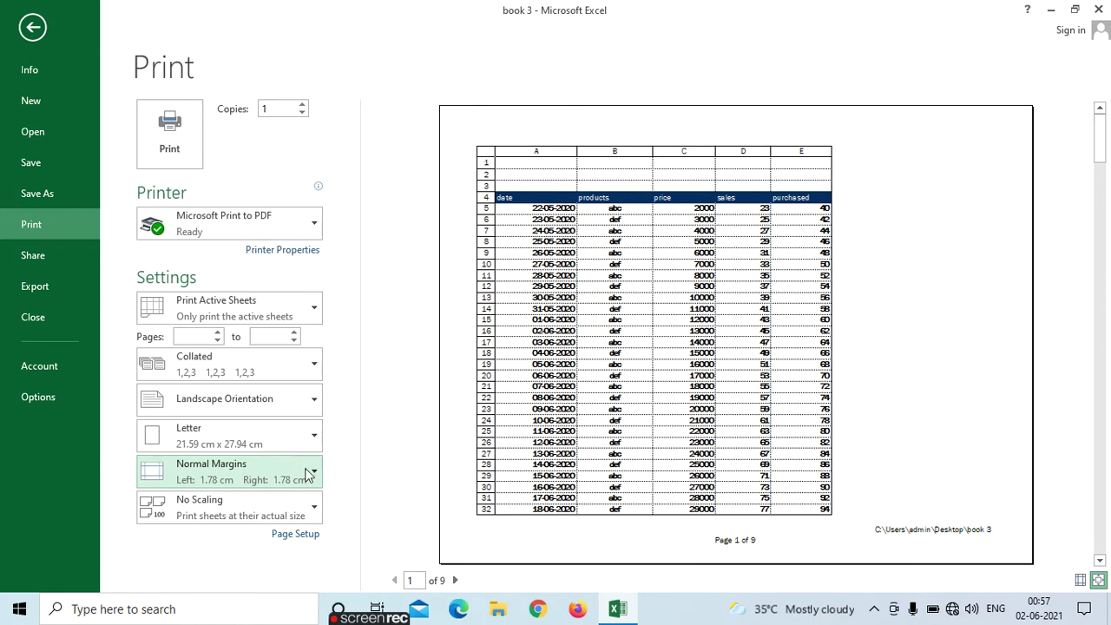
click(292, 469)
click(283, 335)
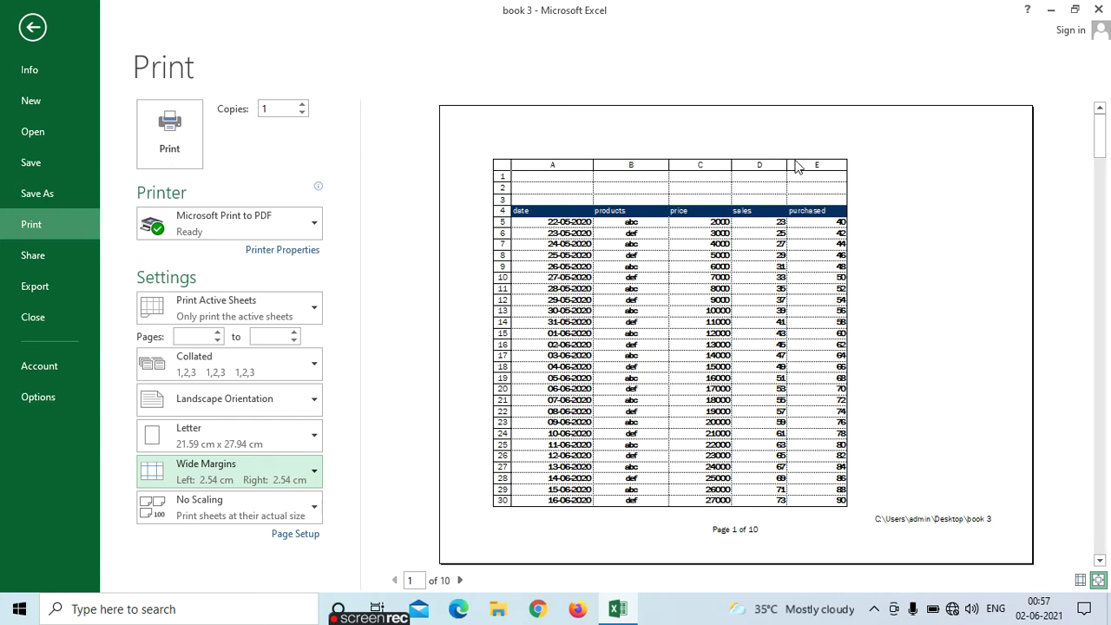
click(290, 483)
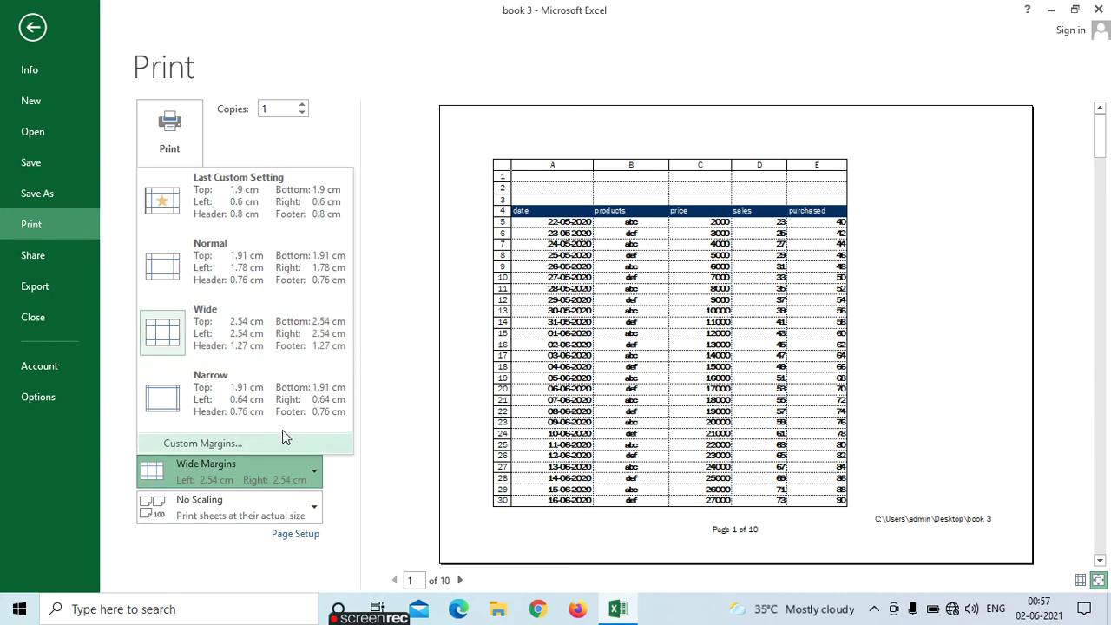
click(290, 401)
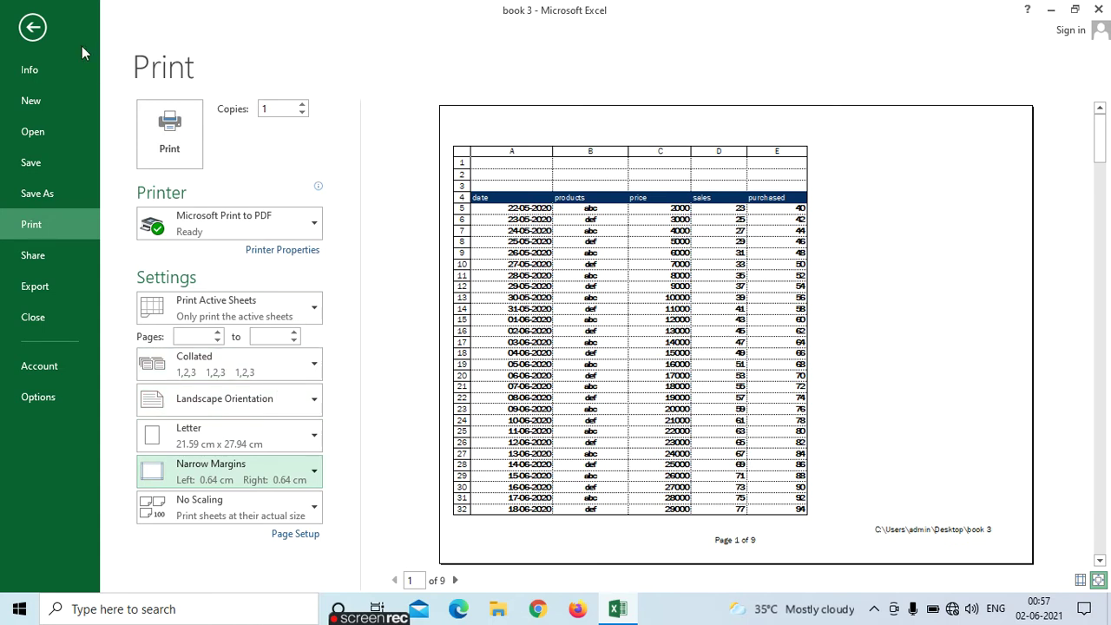
click(33, 28)
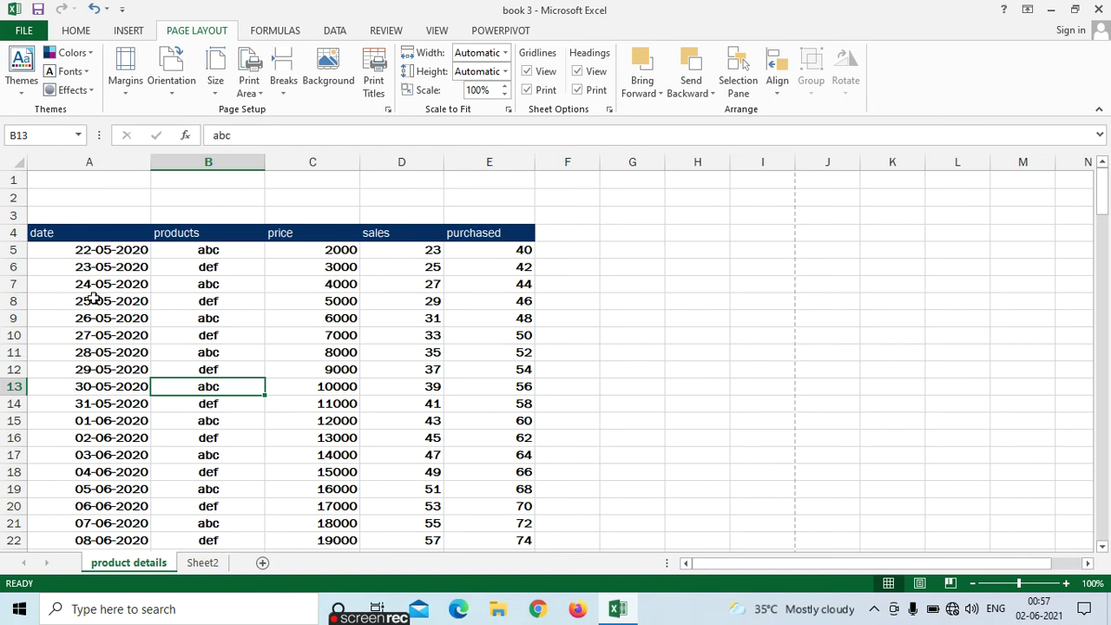
Compare the rows of the product details table with the first page of the sheet's print preview
scroll(91, 297, down, 1)
drag(41, 491, 394, 477)
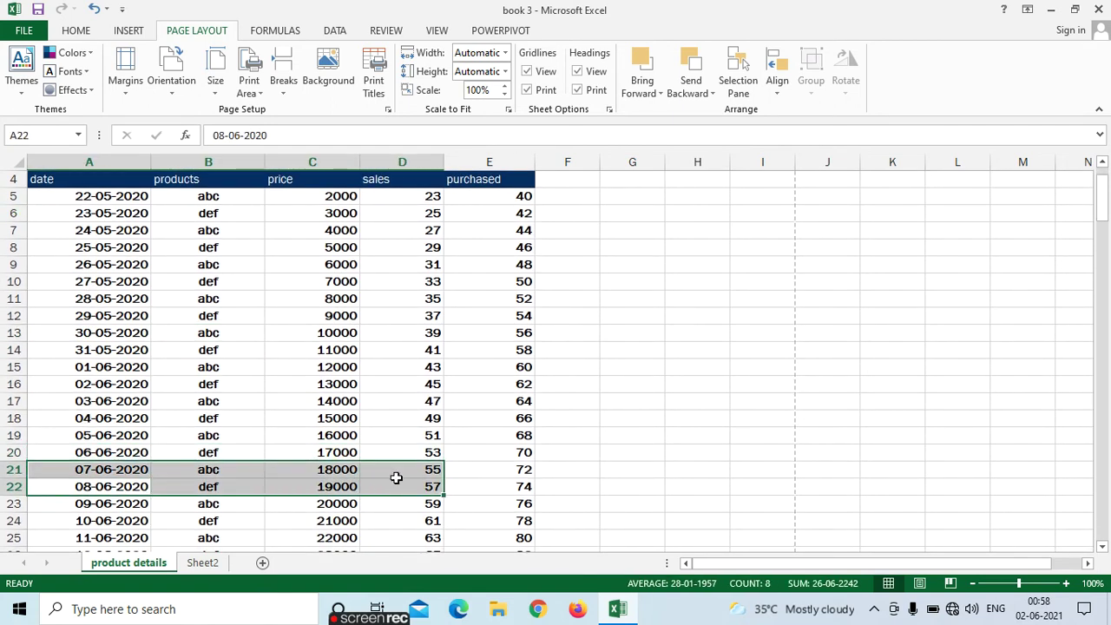
click(489, 486)
key(ctrl+p)
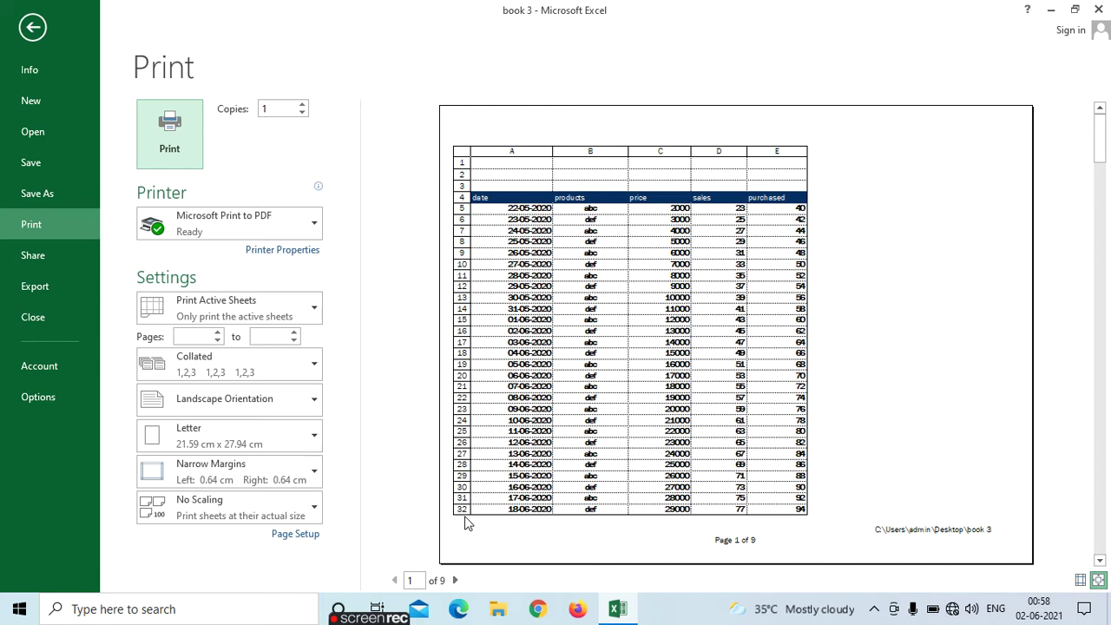
click(32, 27)
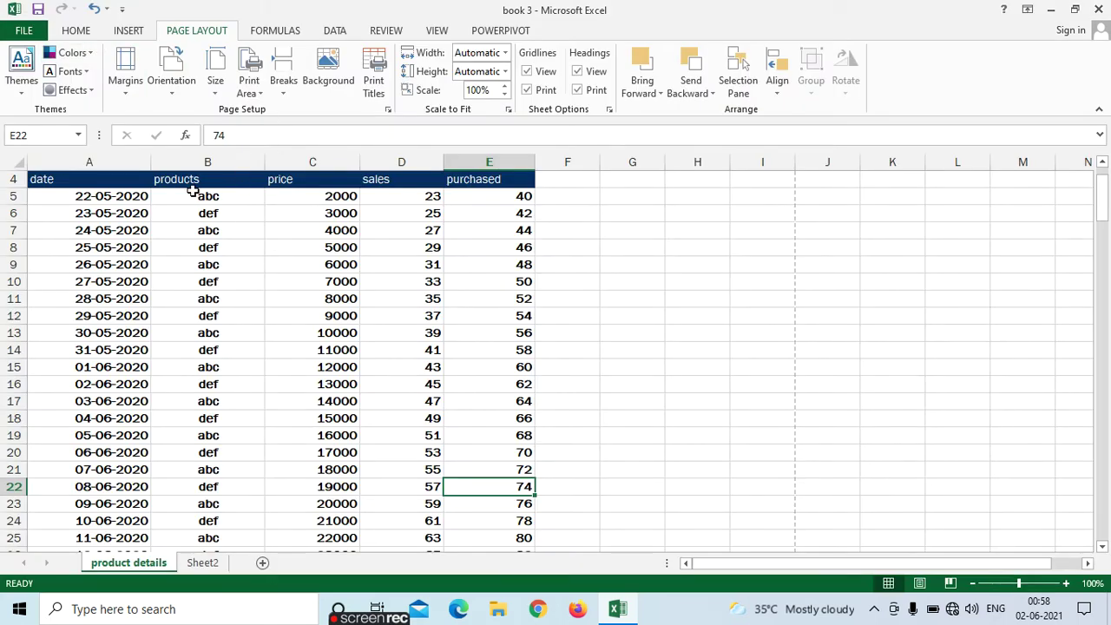
Set the table range A4:E22 as the print area and check it in the print preview
drag(41, 177, 483, 487)
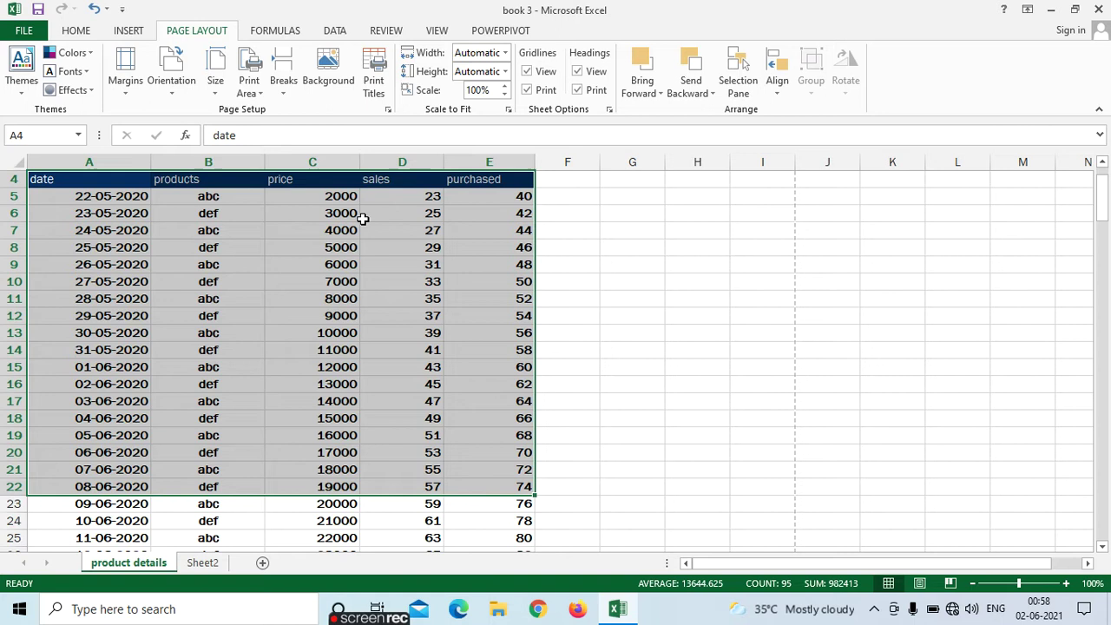
click(249, 87)
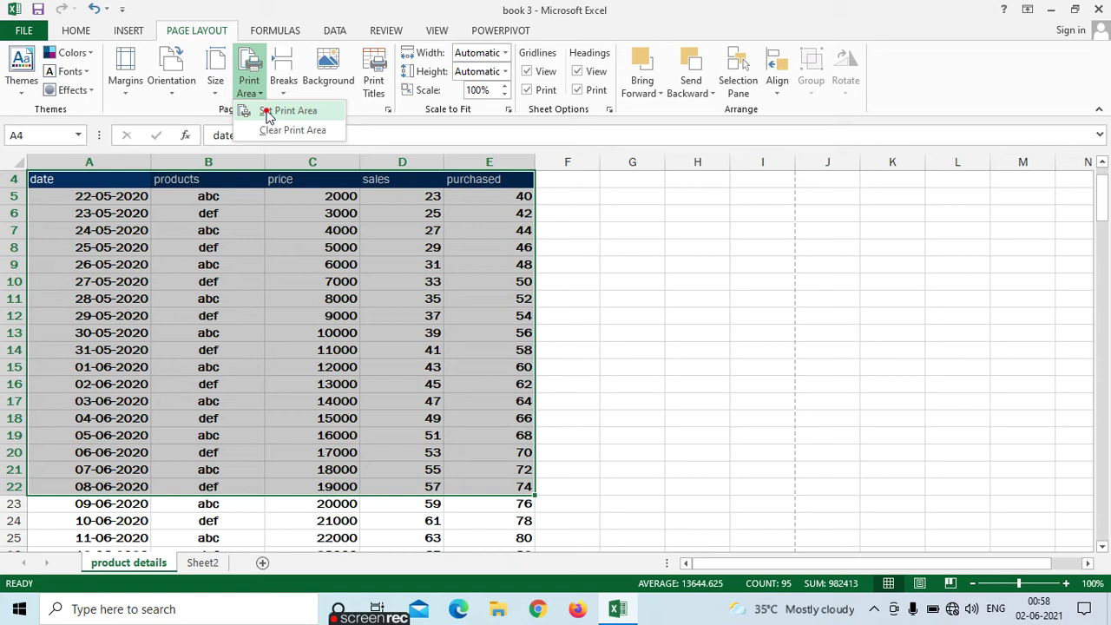
click(268, 117)
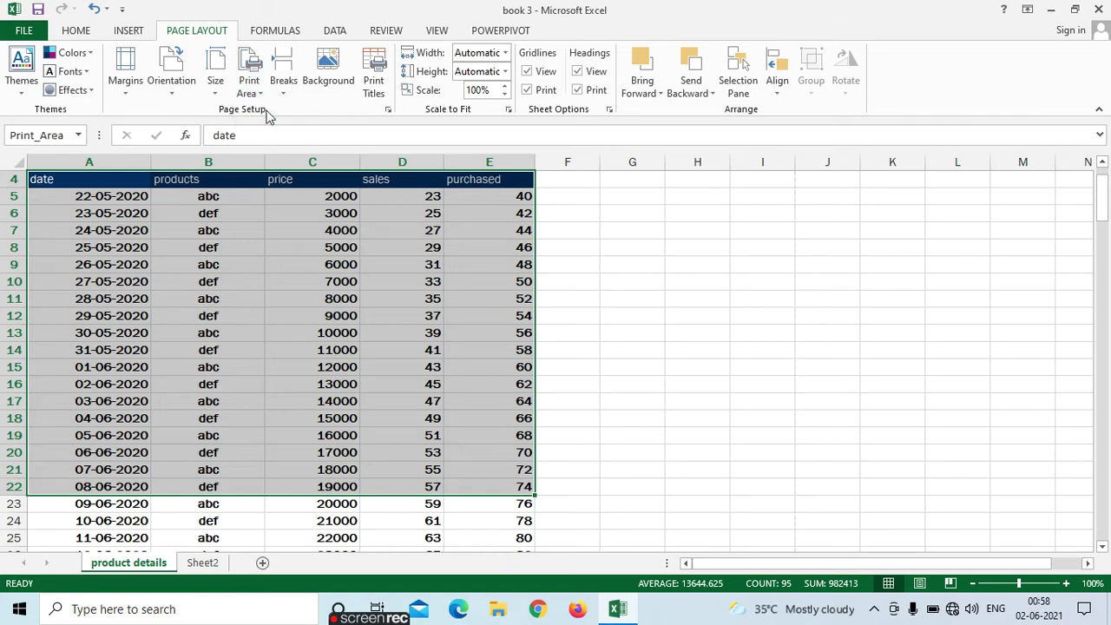
key(ctrl+p)
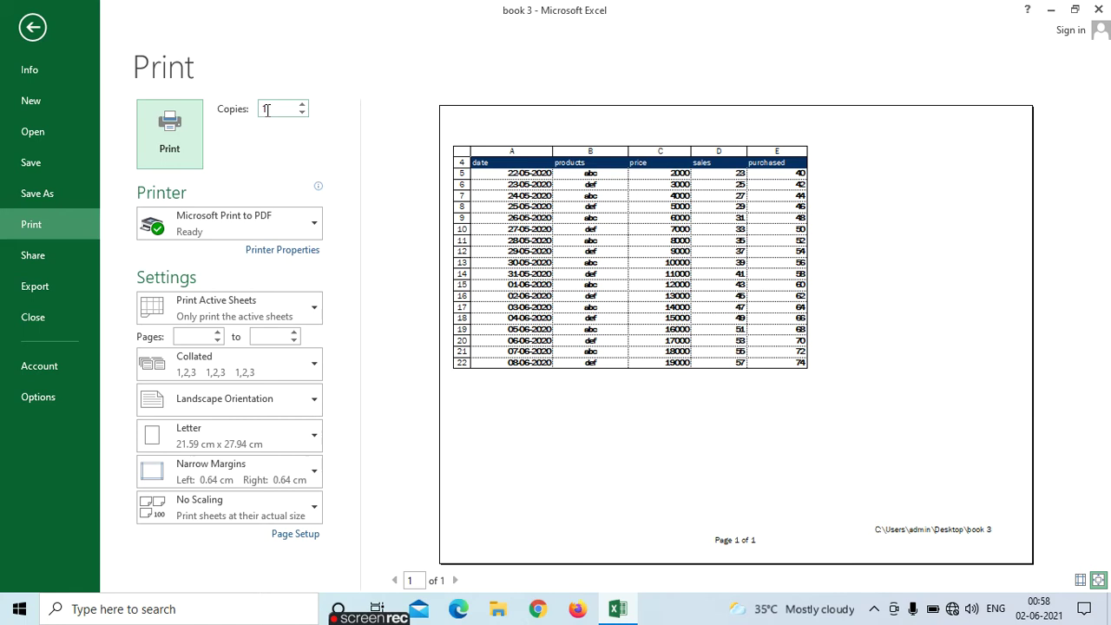
click(32, 27)
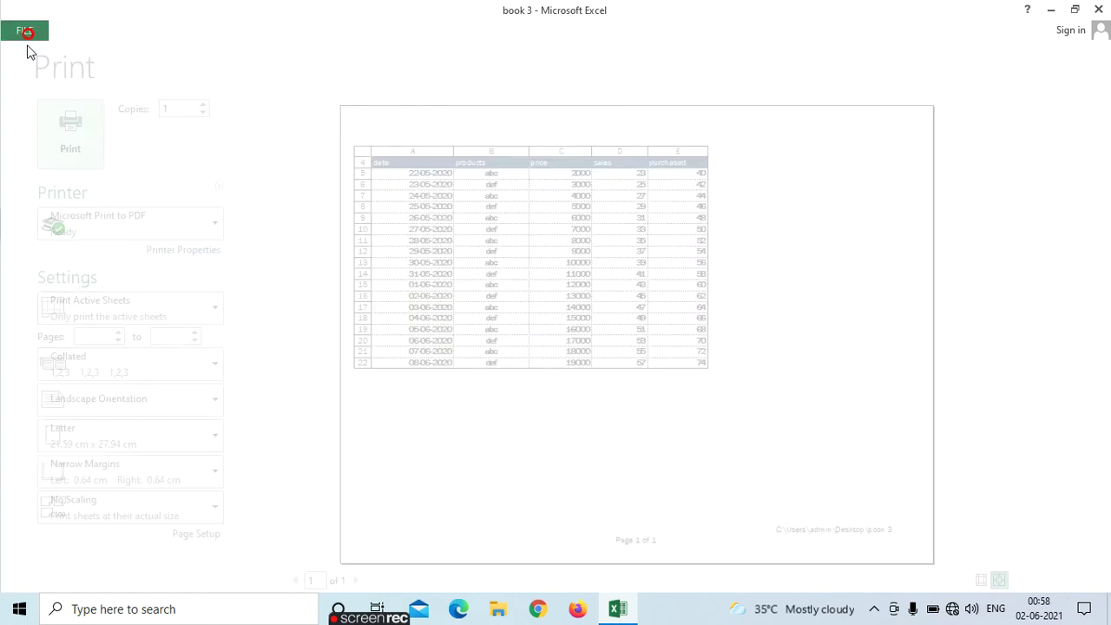
Clear the A4:E22 print area and check the whole sheet in the print preview
click(242, 93)
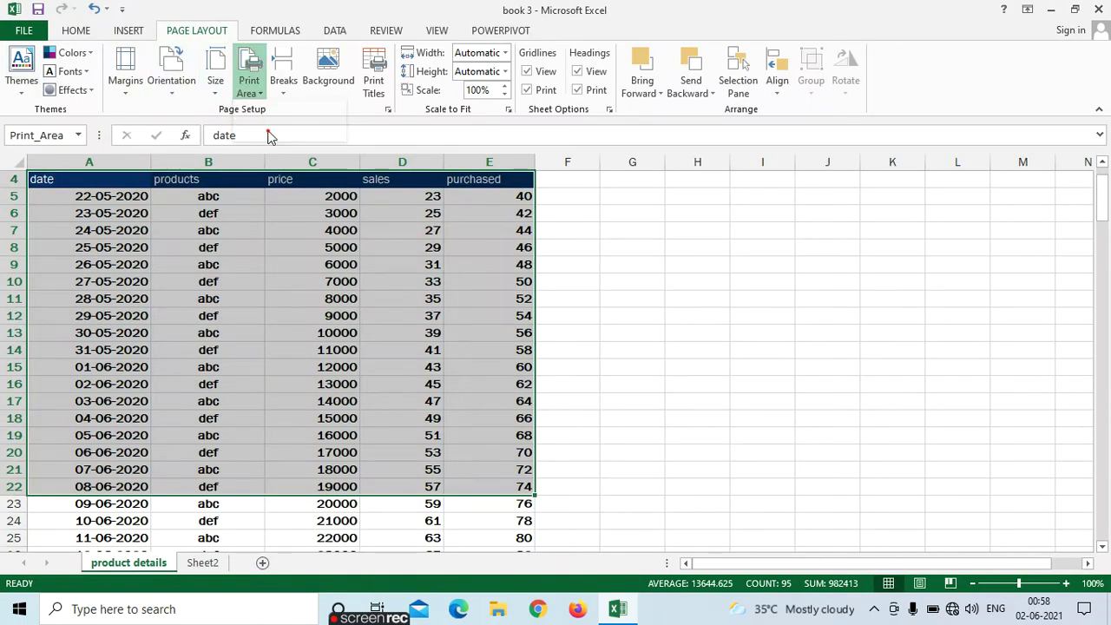
click(268, 136)
click(223, 265)
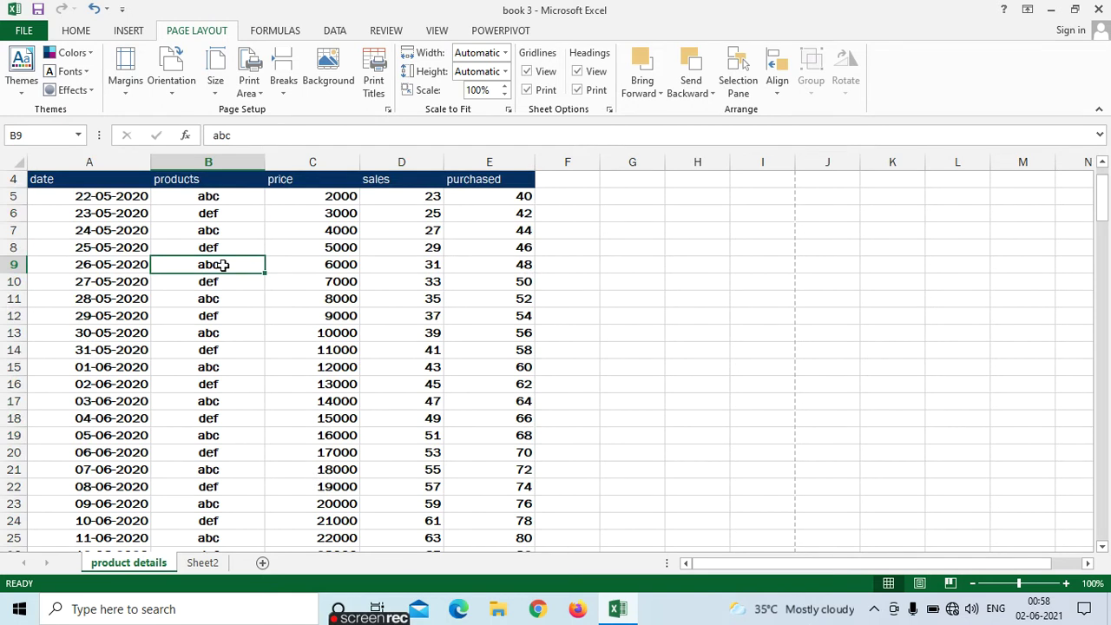
key(ctrl+p)
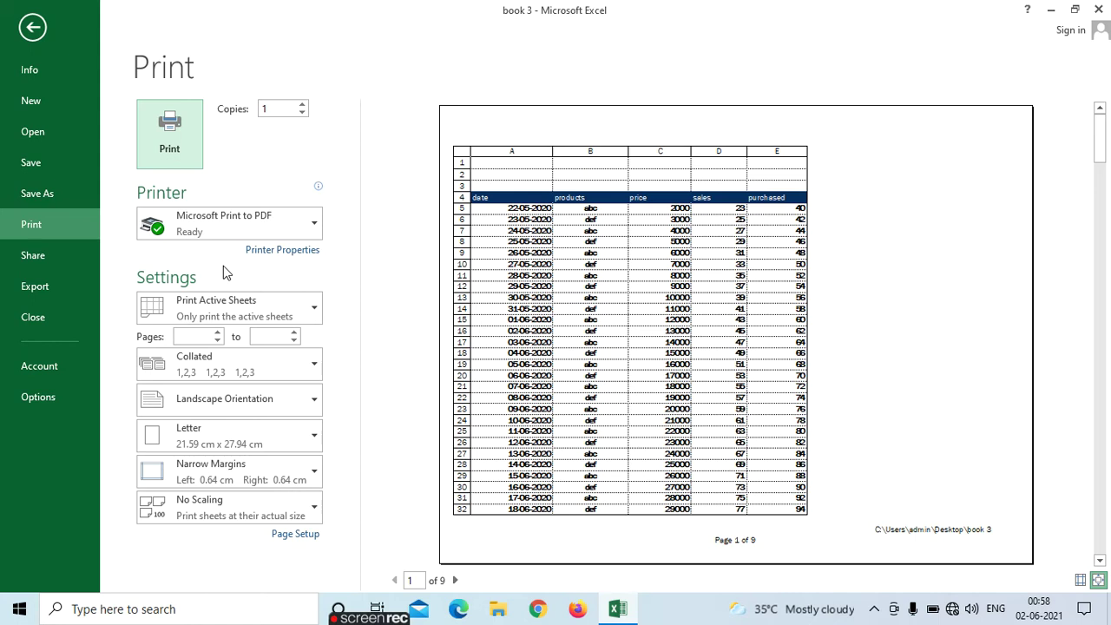
click(24, 36)
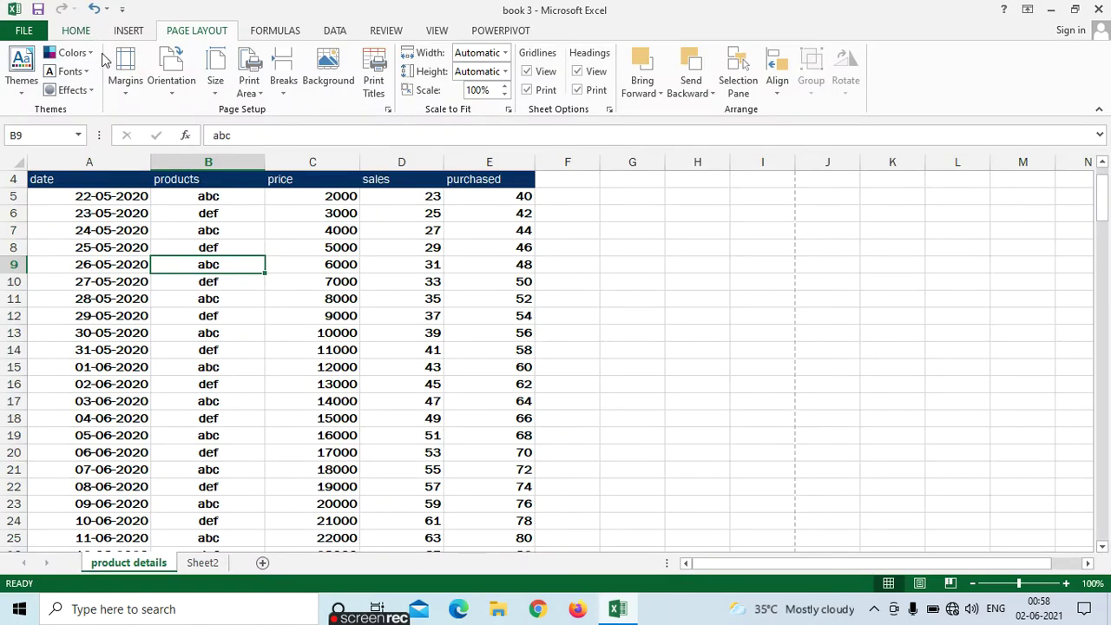
Set the table range A4:E19 as the print area and check it in the print preview
drag(38, 180, 505, 437)
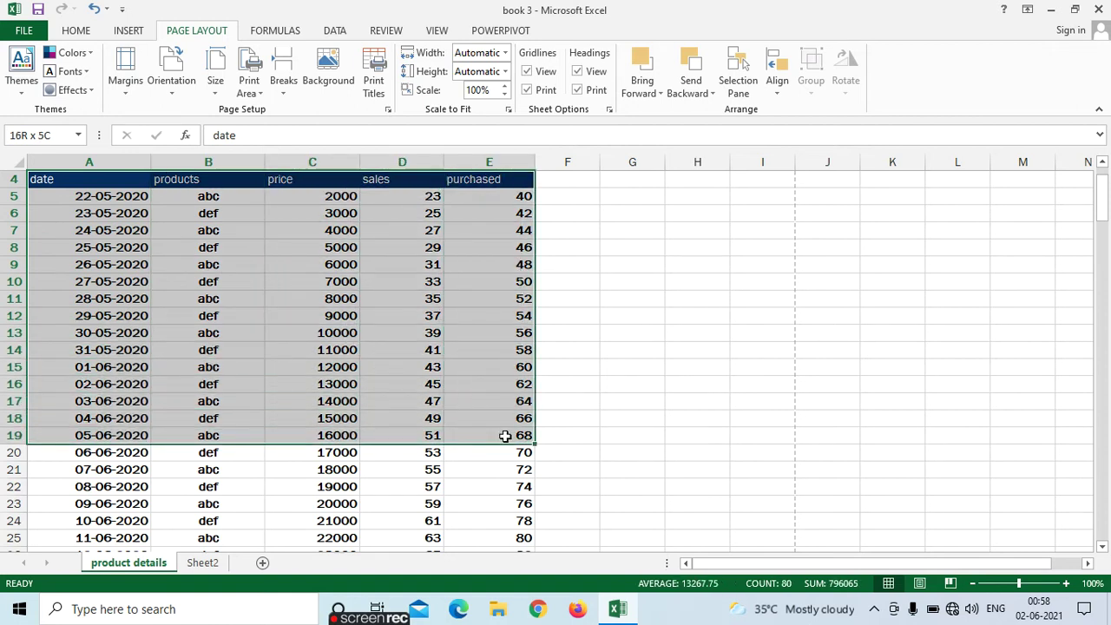
click(249, 84)
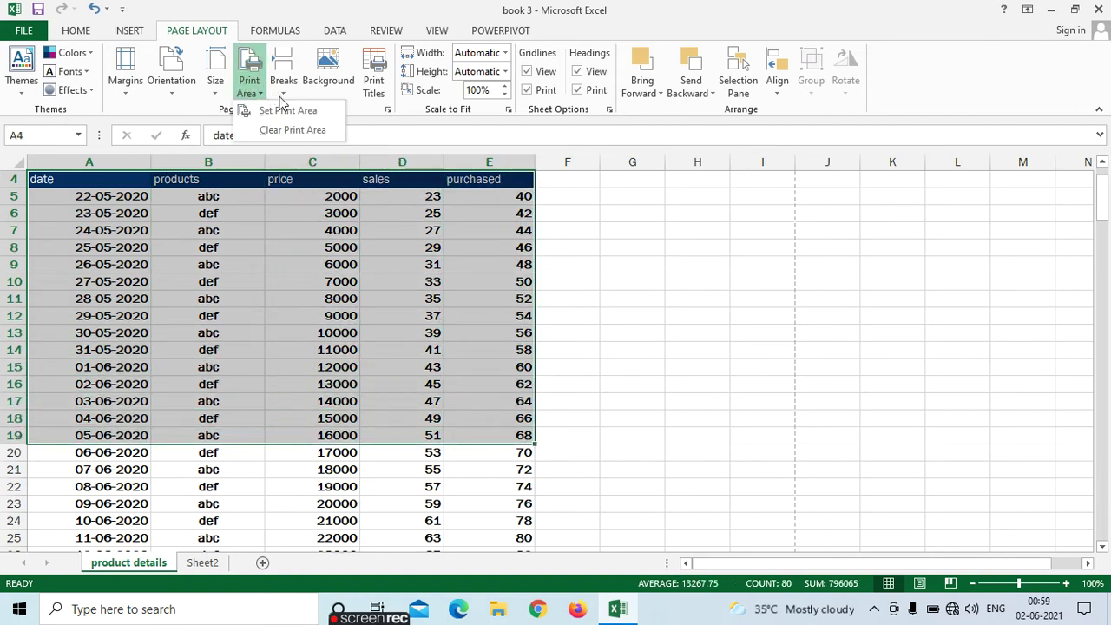
click(284, 111)
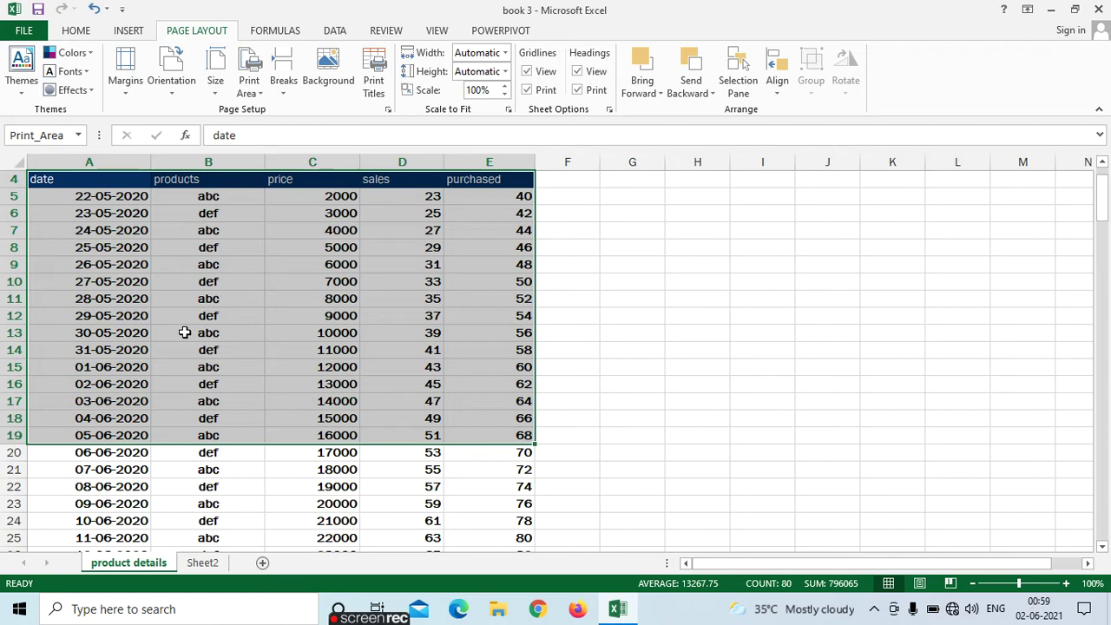
key(ctrl+p)
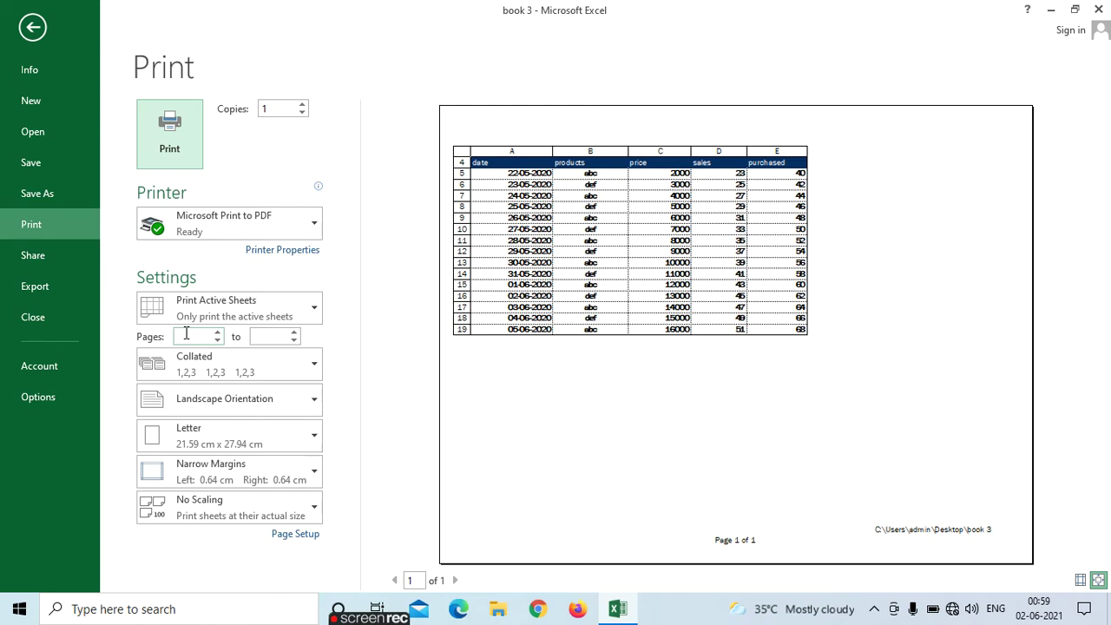
click(32, 27)
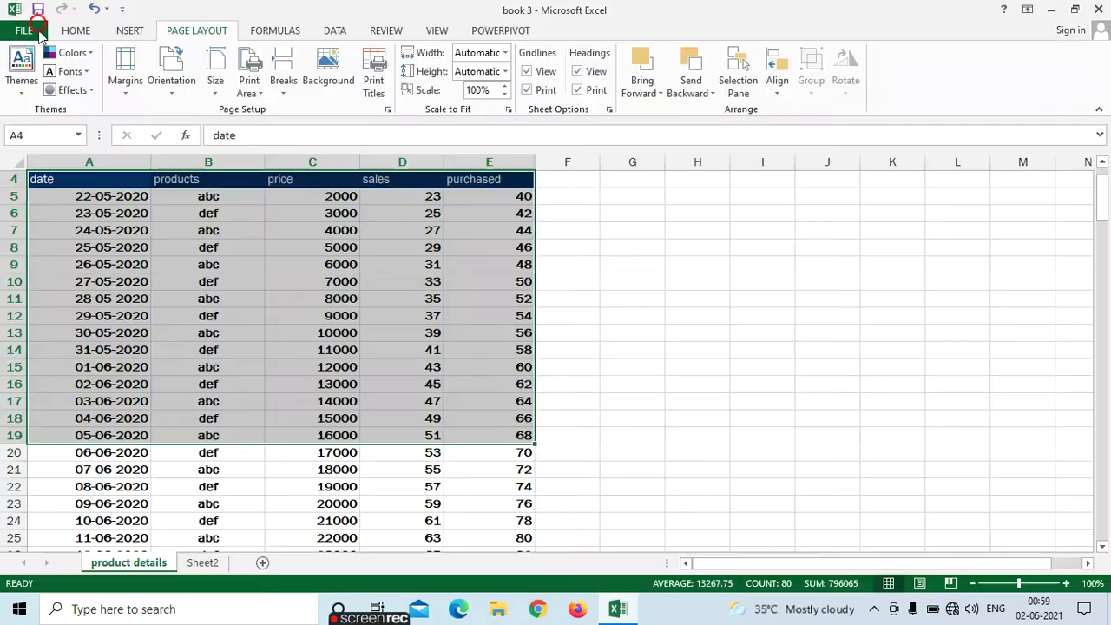
Clear the A4:E19 print area and check the whole sheet in the print preview
click(249, 90)
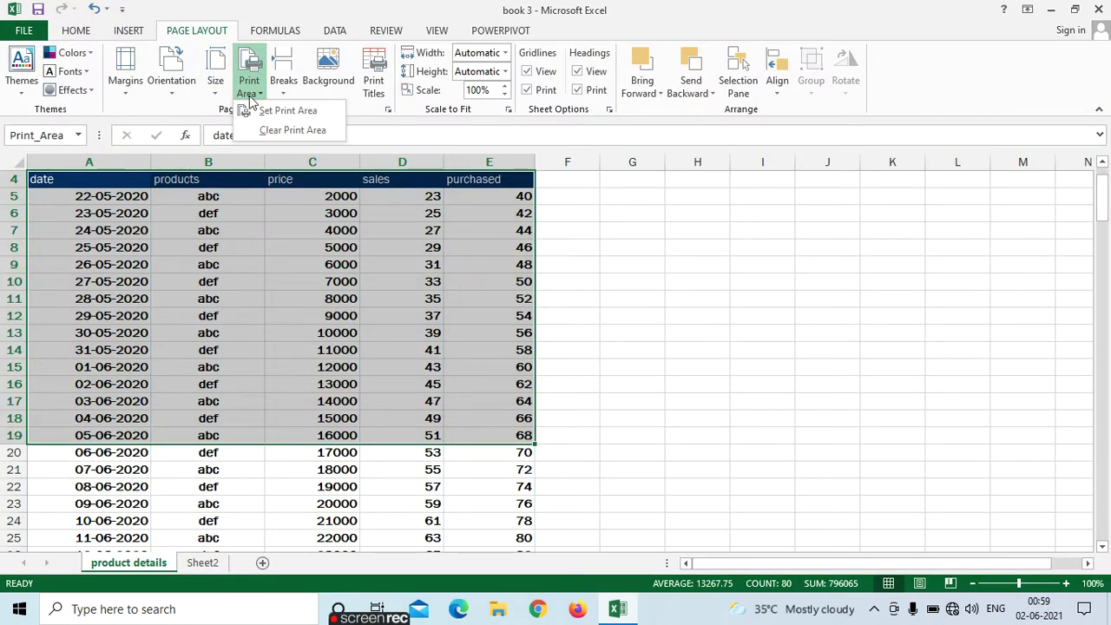
click(295, 130)
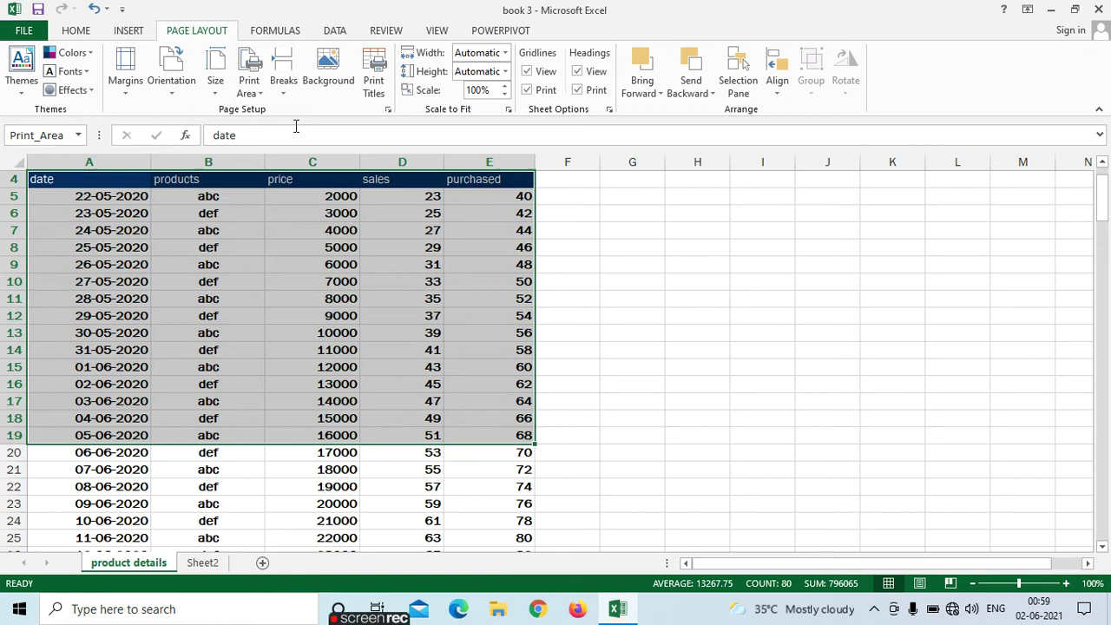
click(307, 227)
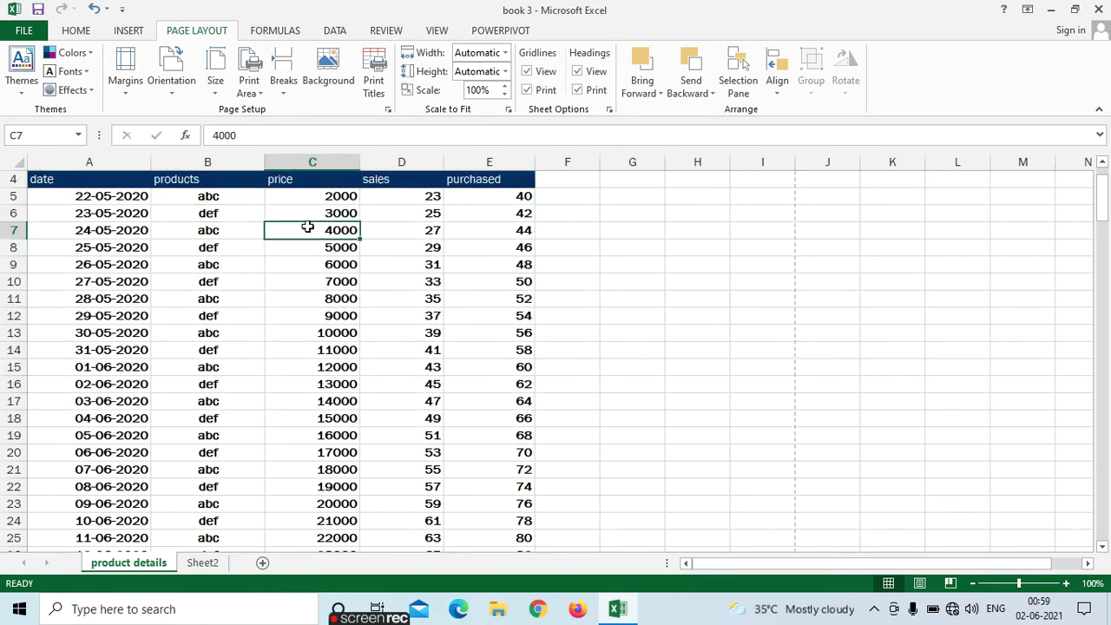
key(ctrl+p)
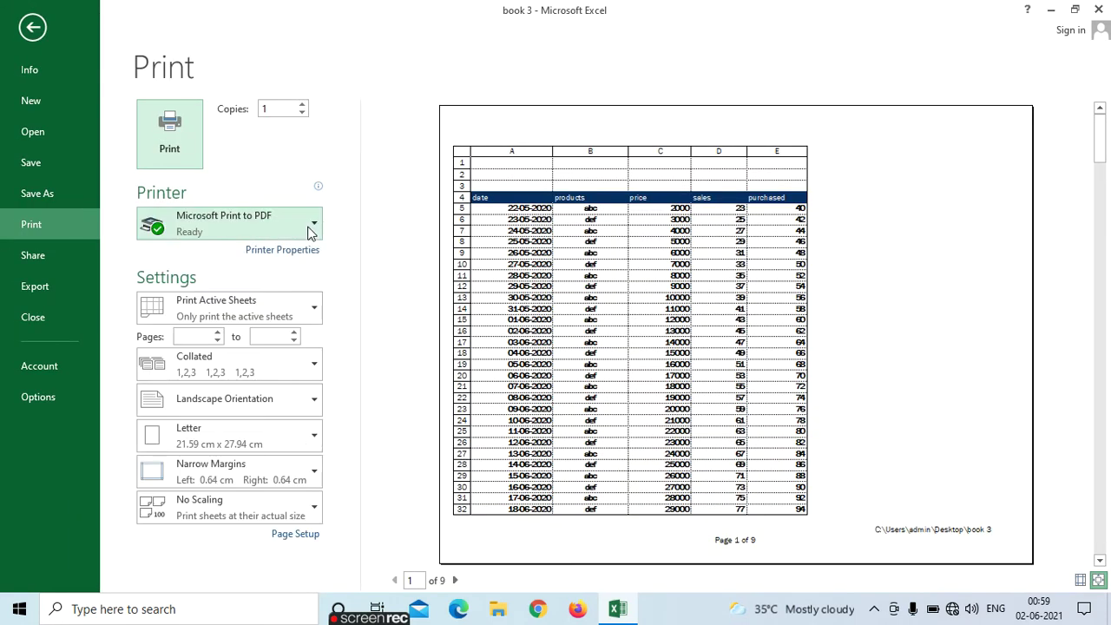
click(42, 31)
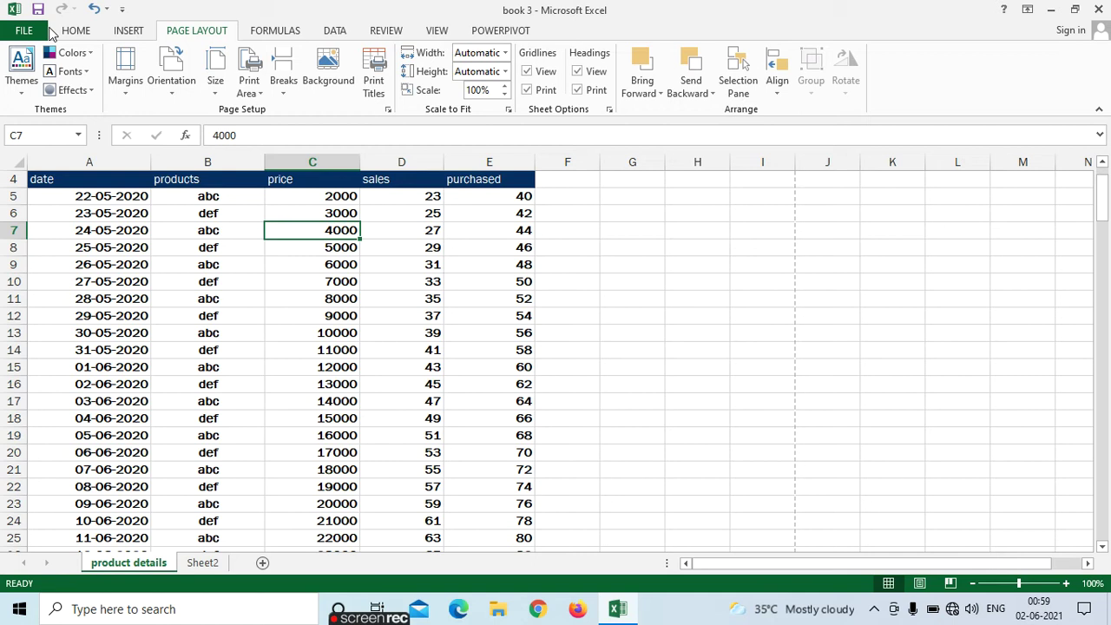
Examine the page break options and where the first page ends in the sheet and print preview, and select cell A14
click(283, 91)
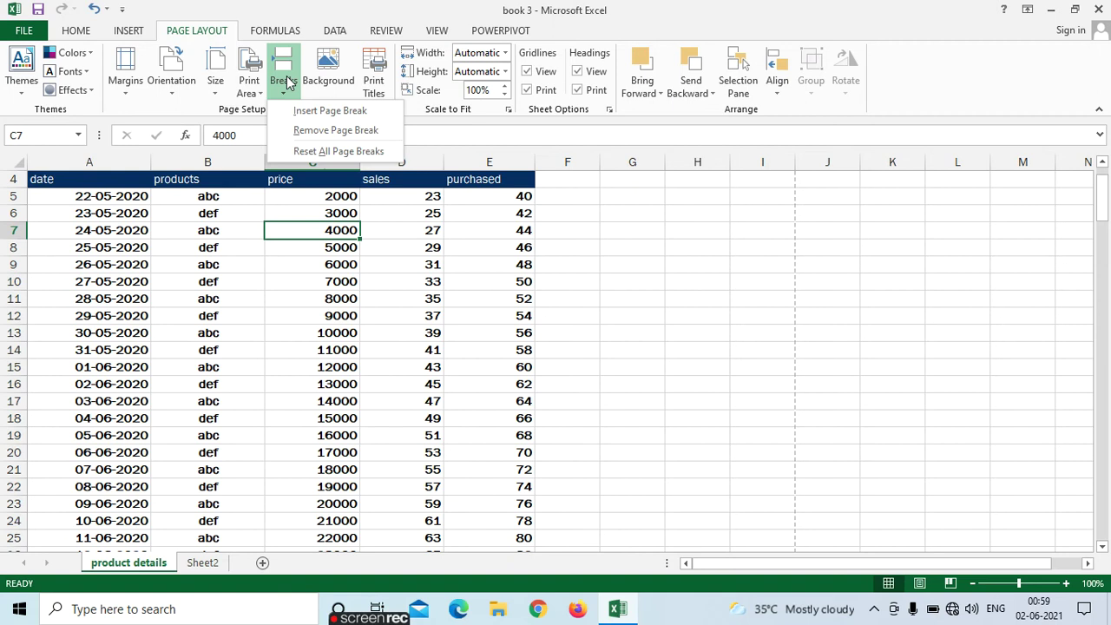
click(118, 312)
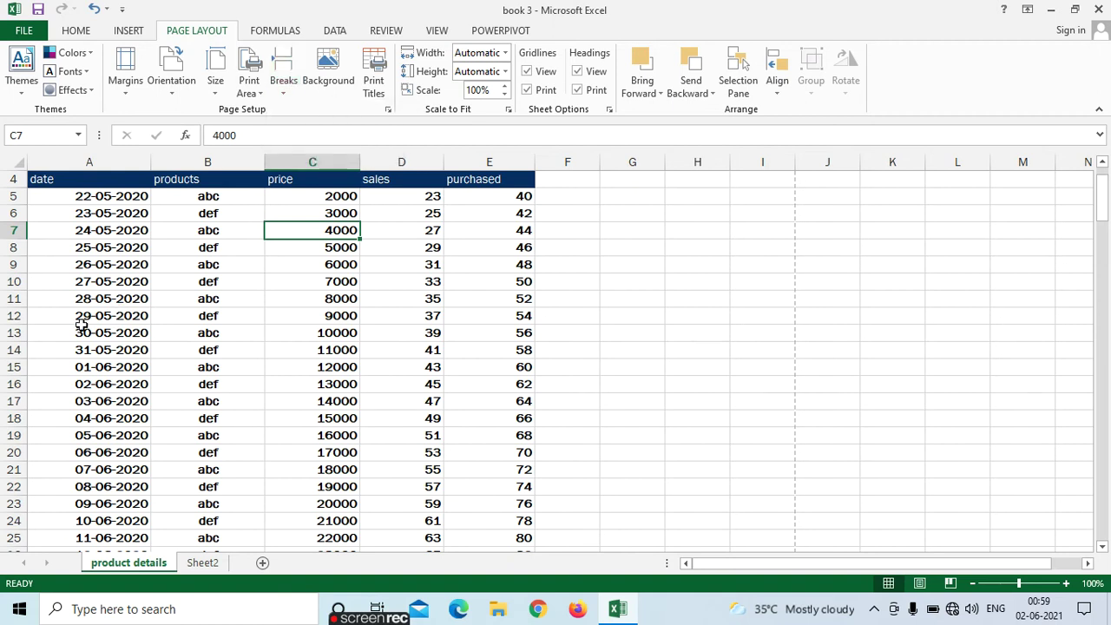
scroll(160, 283, down, 1)
scroll(160, 283, down, 6)
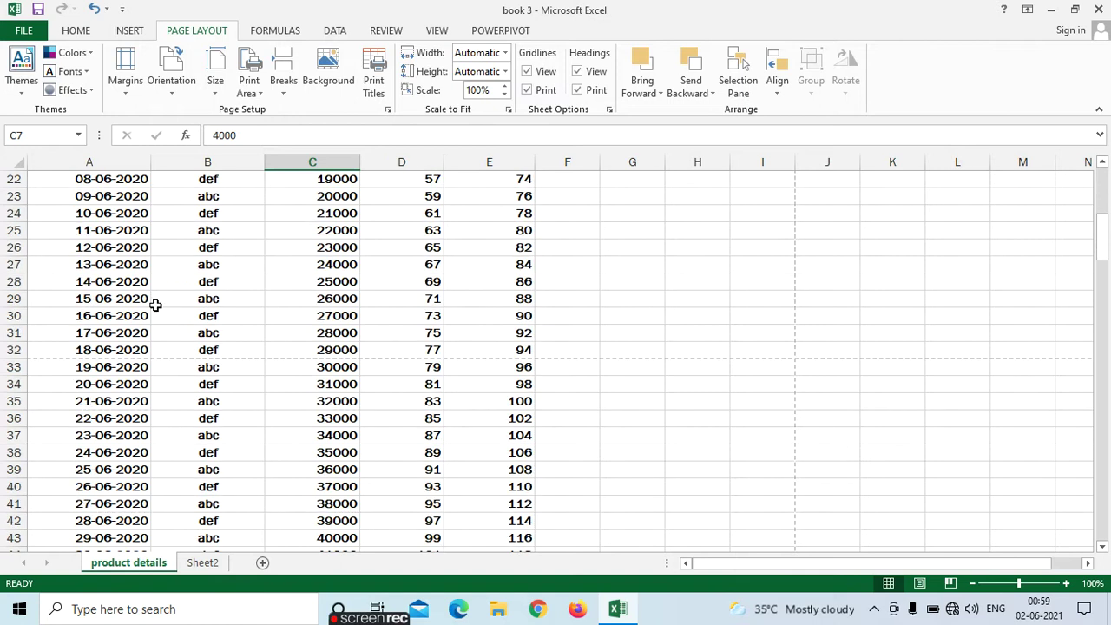
scroll(161, 287, up, 7)
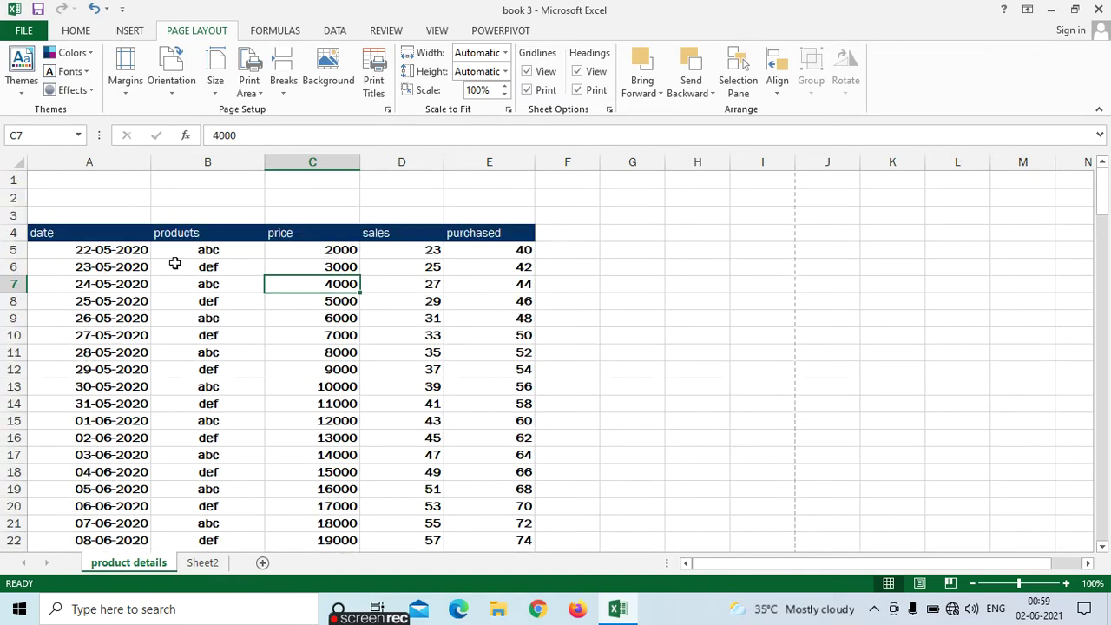
key(ctrl+p)
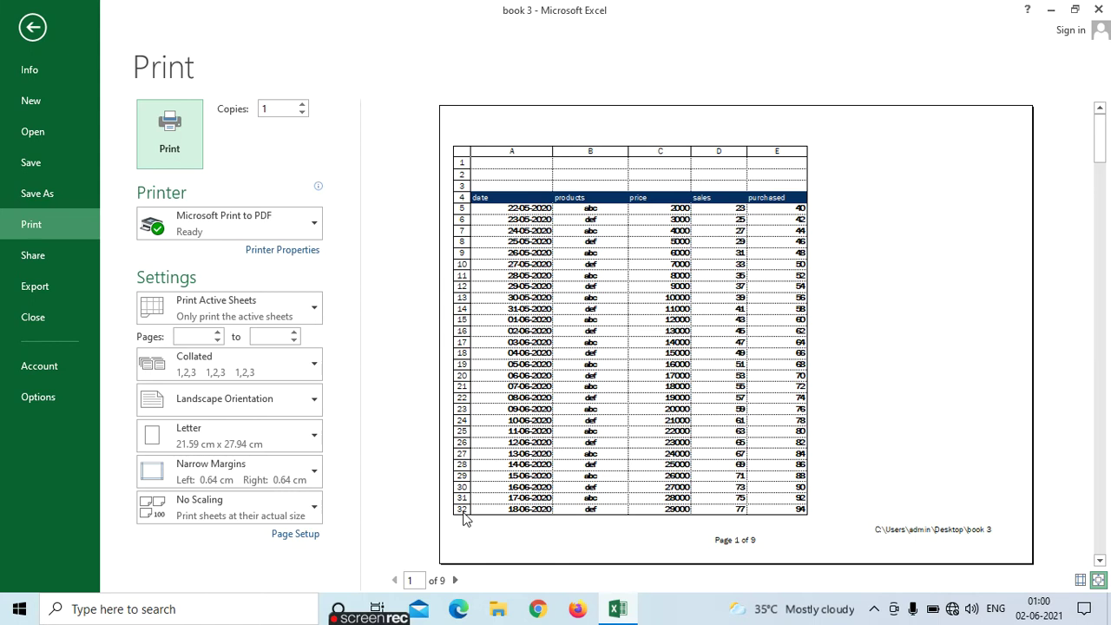
click(34, 27)
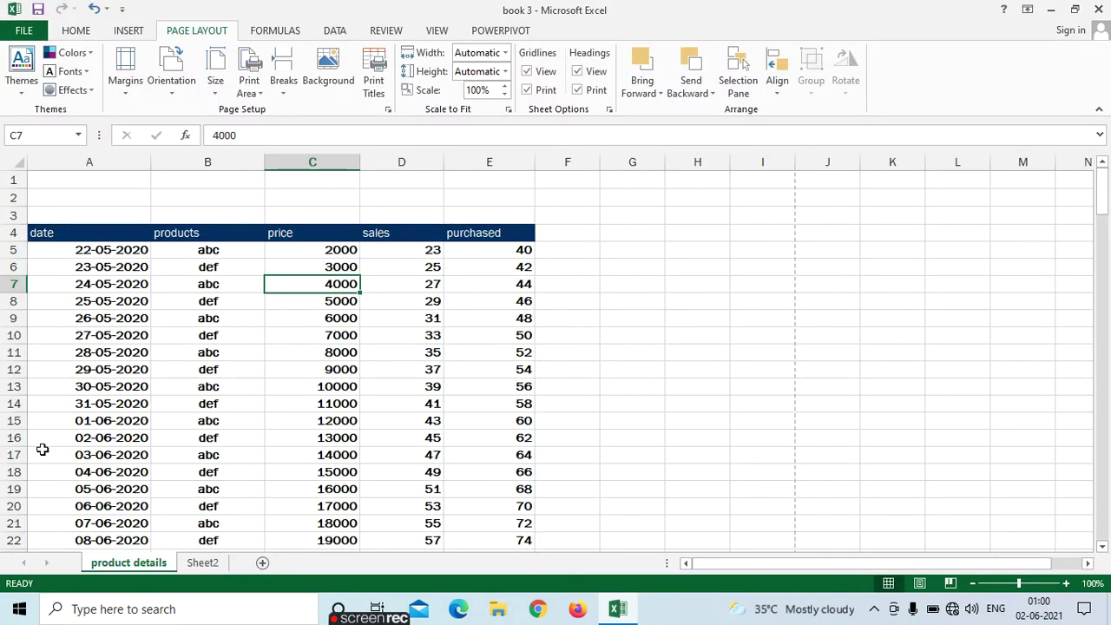
click(89, 405)
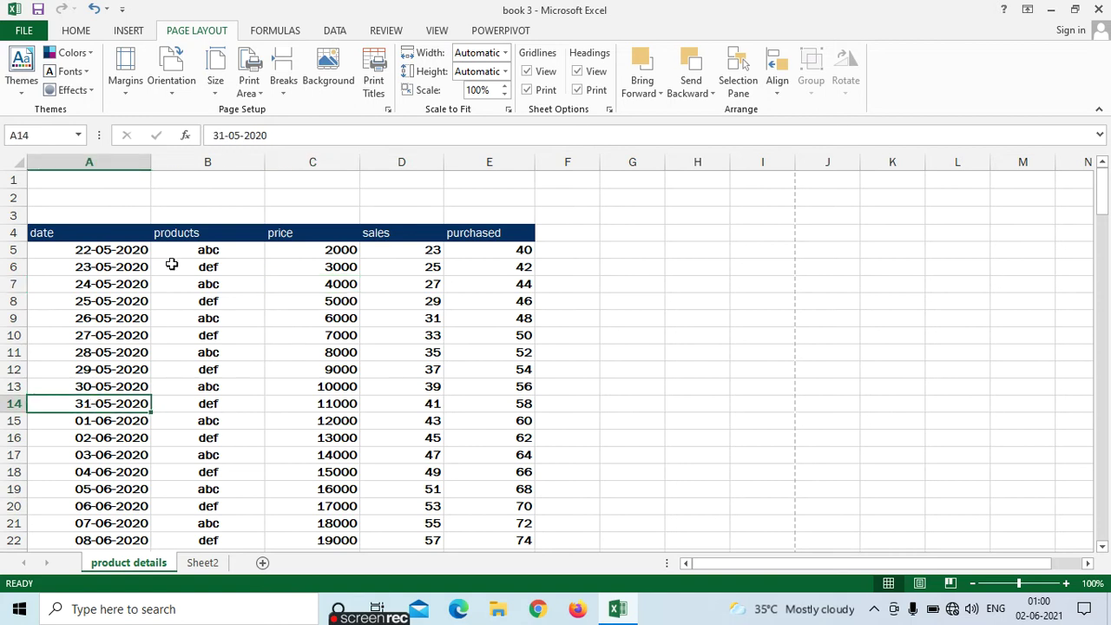
Insert a page break above row 14 of the product table
click(285, 87)
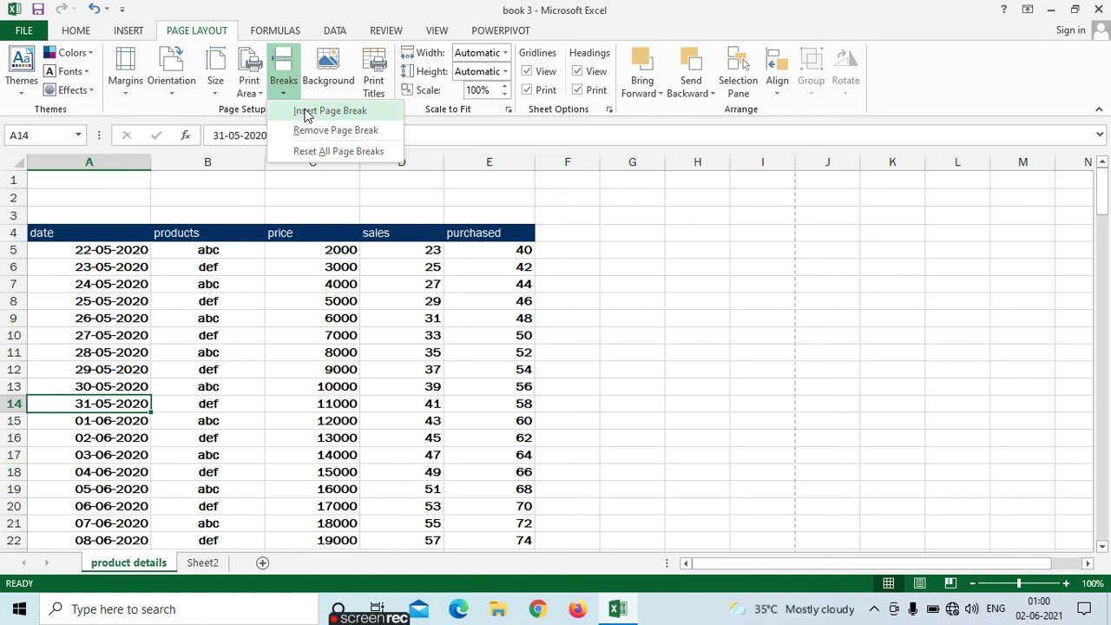
click(305, 113)
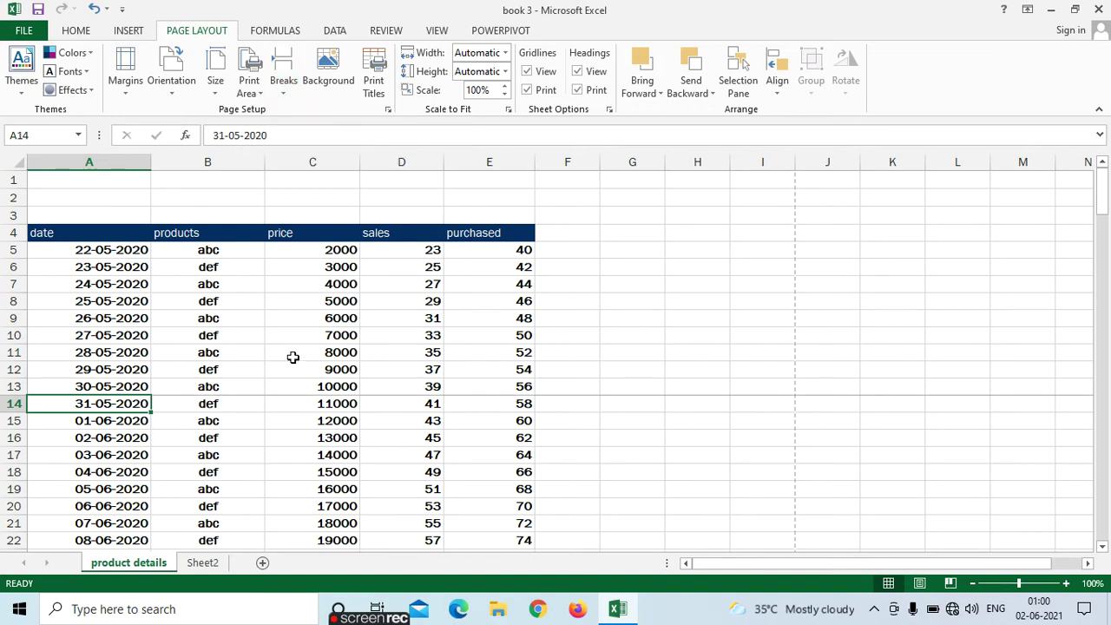
click(251, 458)
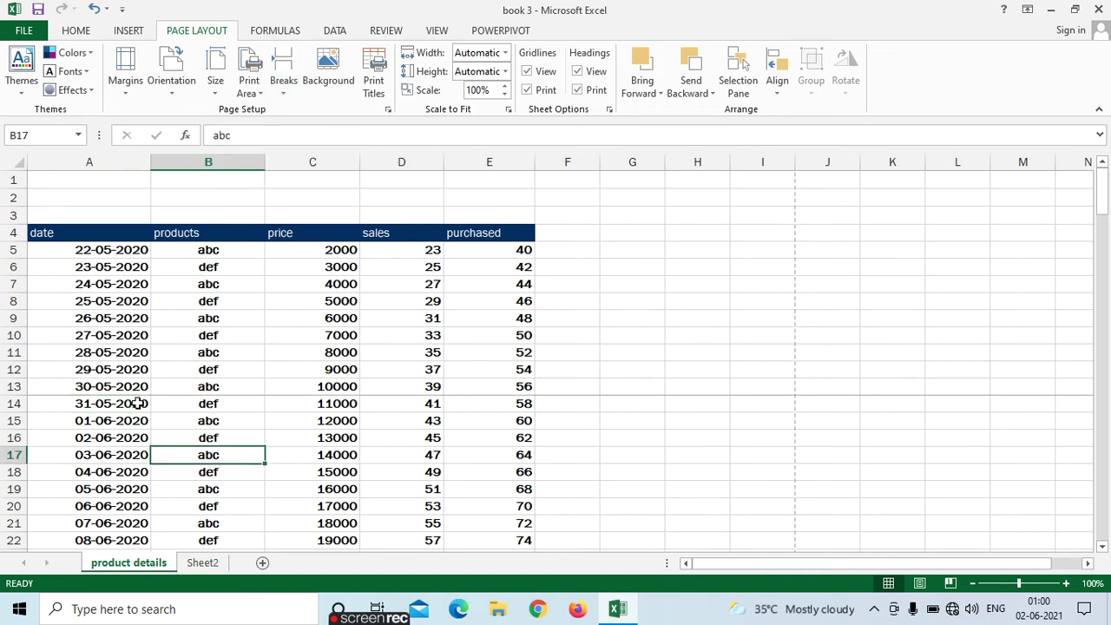
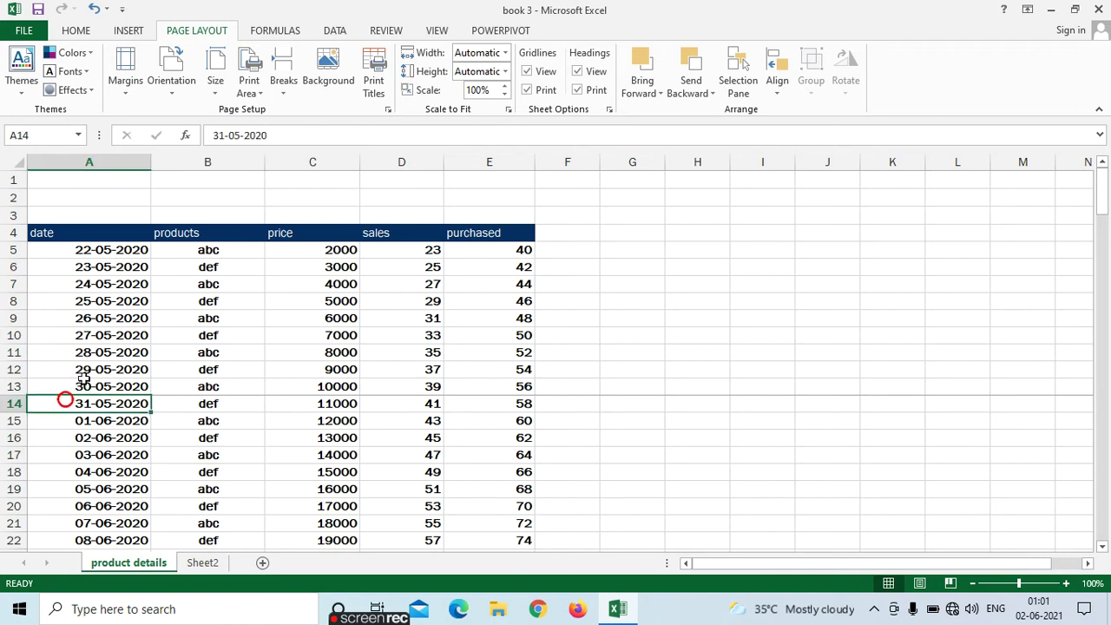
Remove the page break above row 14 and check the sheet in the print preview
click(284, 83)
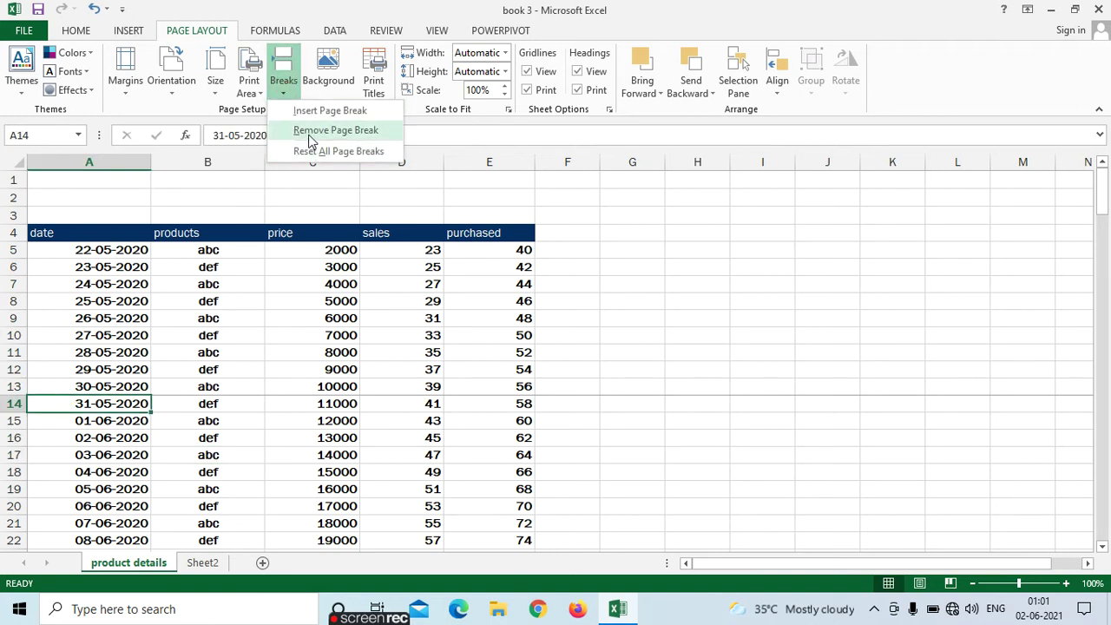
click(309, 130)
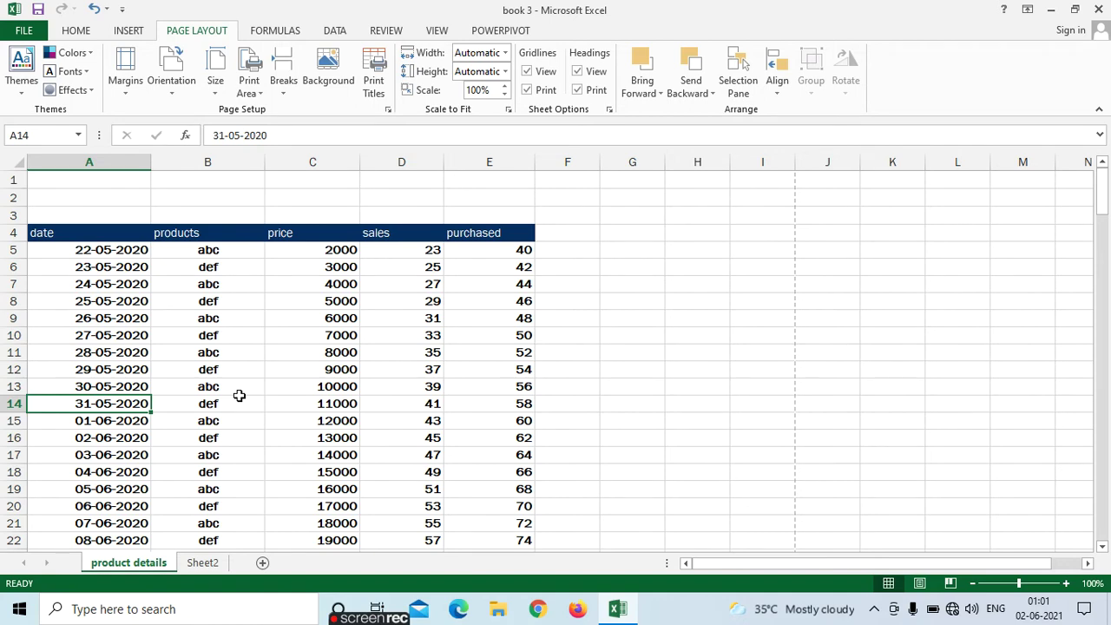
key(ctrl+p)
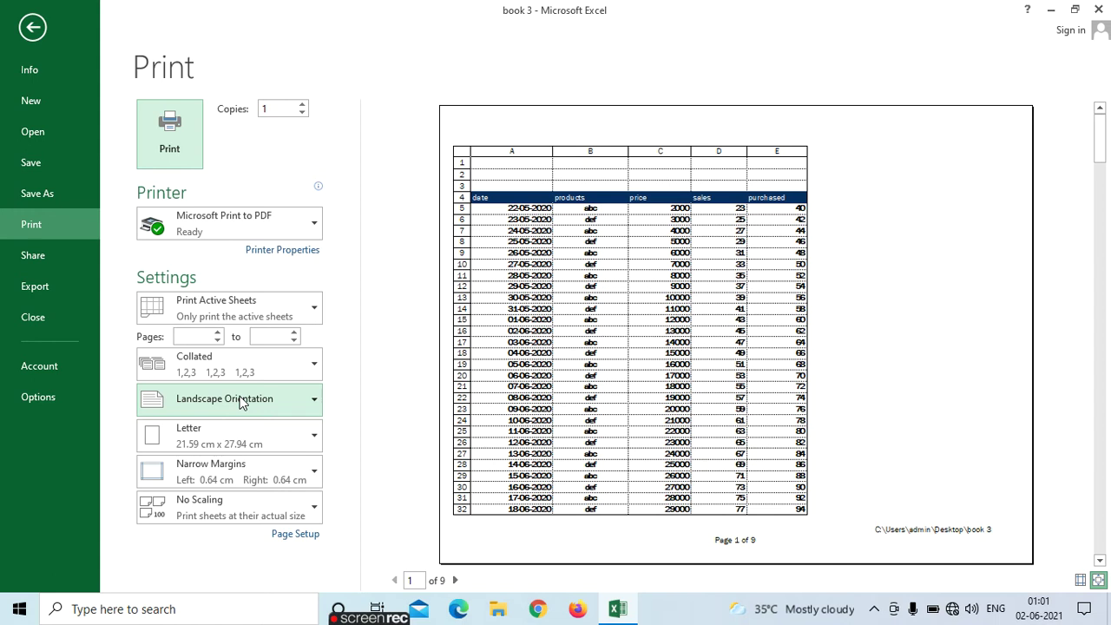
click(33, 28)
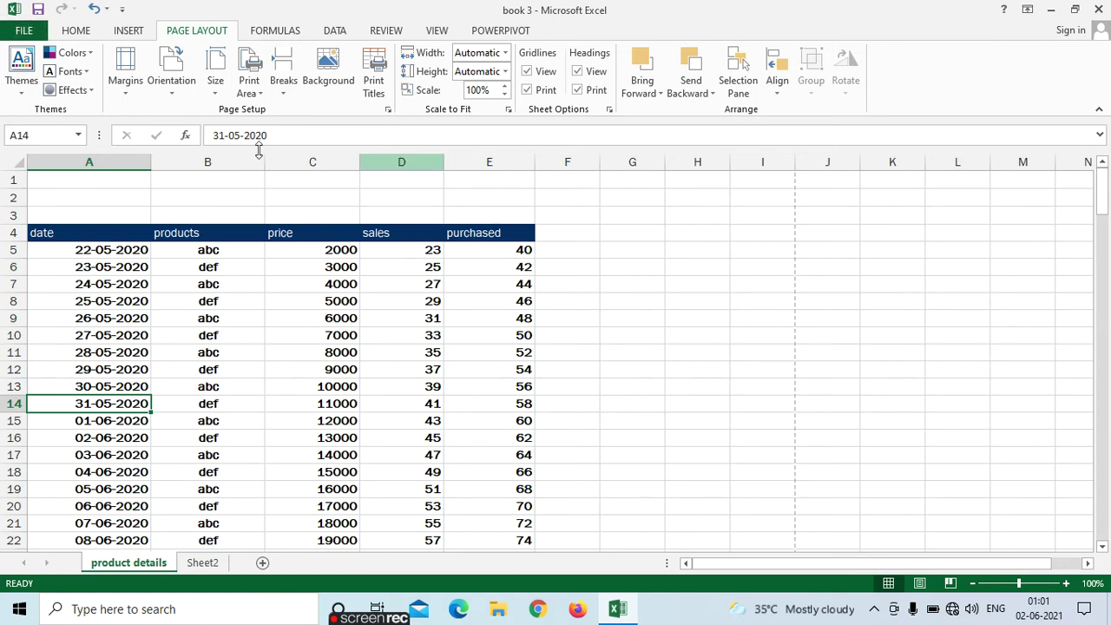
Hide the gridlines in the sheet view and check in the print preview whether they still print
click(603, 324)
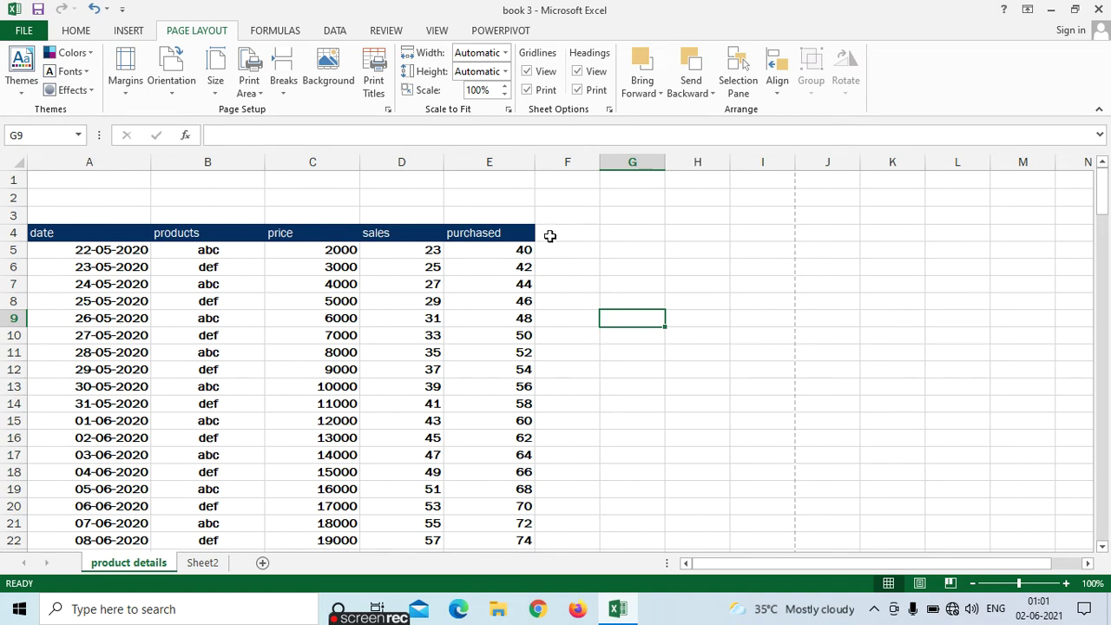
drag(561, 209, 981, 522)
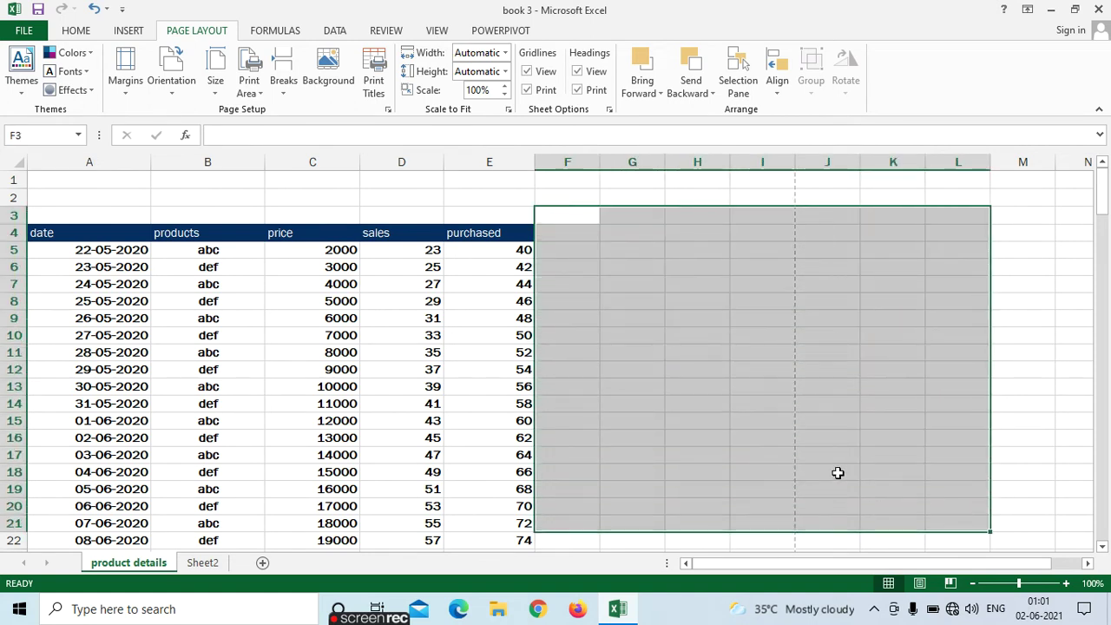
click(694, 333)
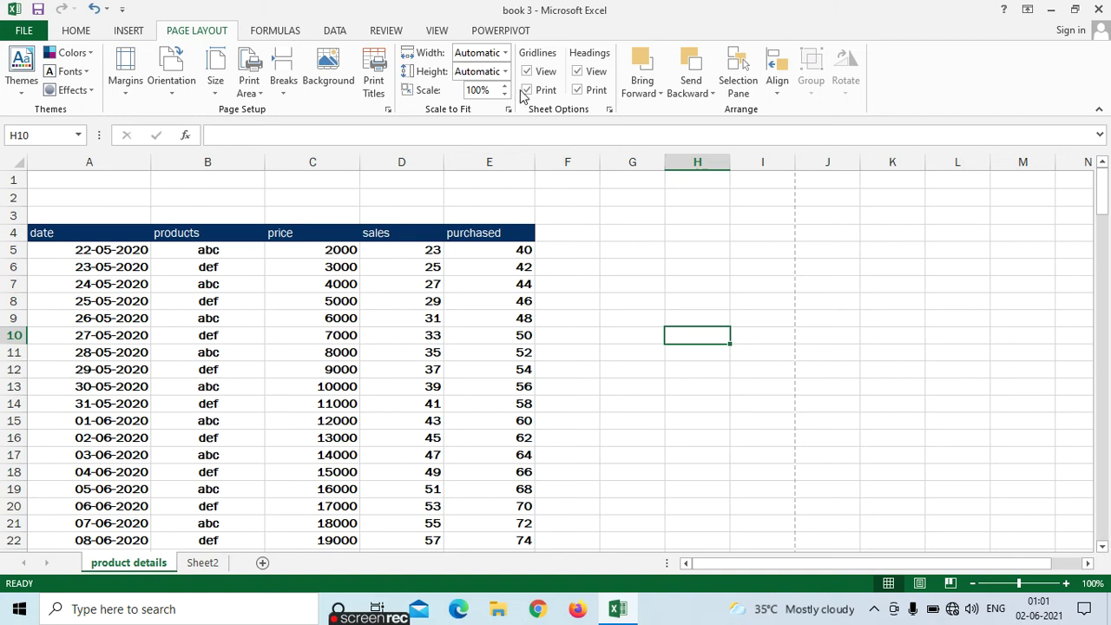
click(576, 91)
click(529, 73)
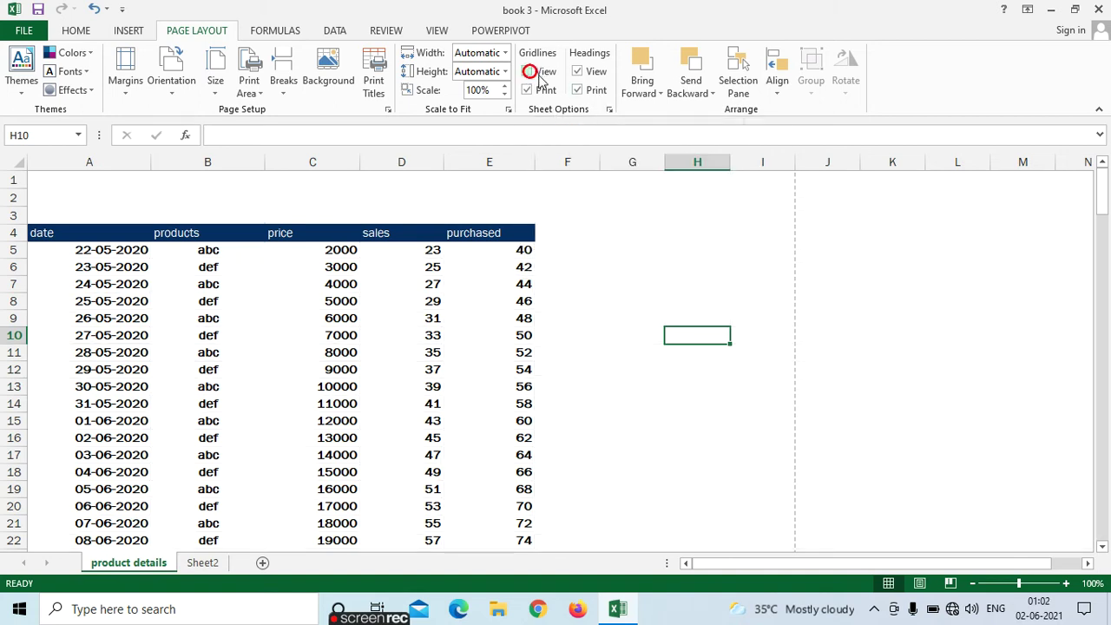
click(598, 269)
click(482, 279)
click(466, 353)
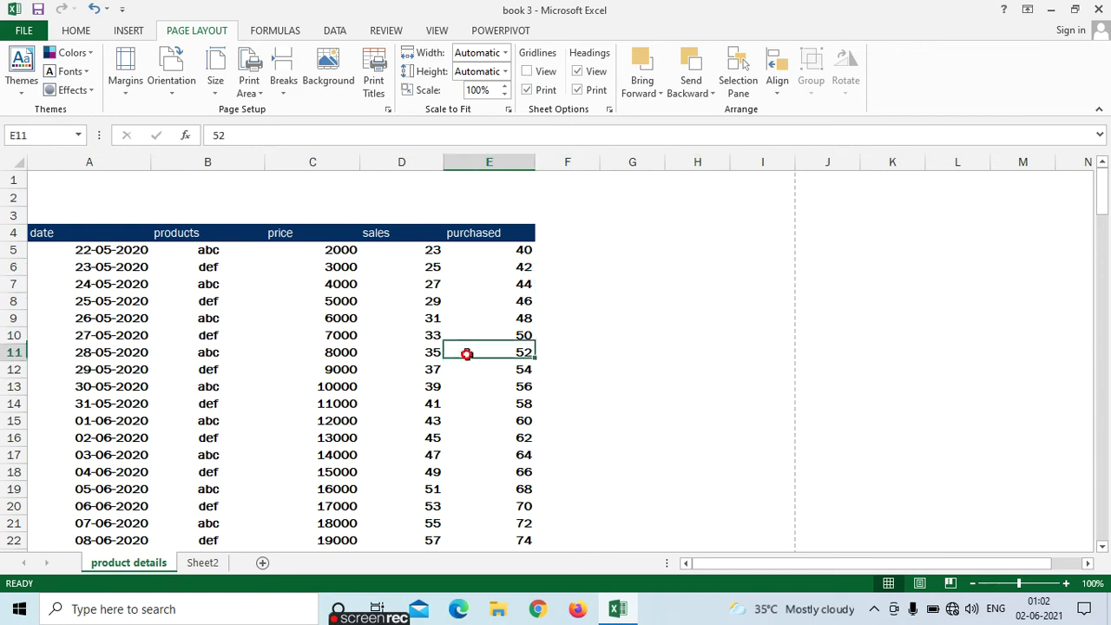
key(ctrl+p)
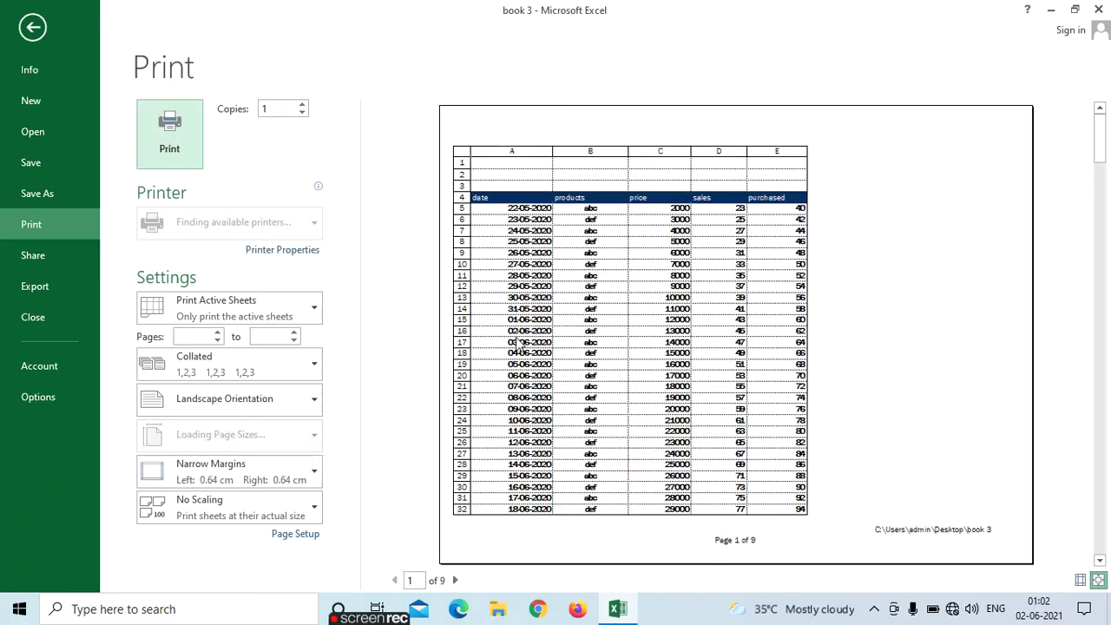
click(33, 27)
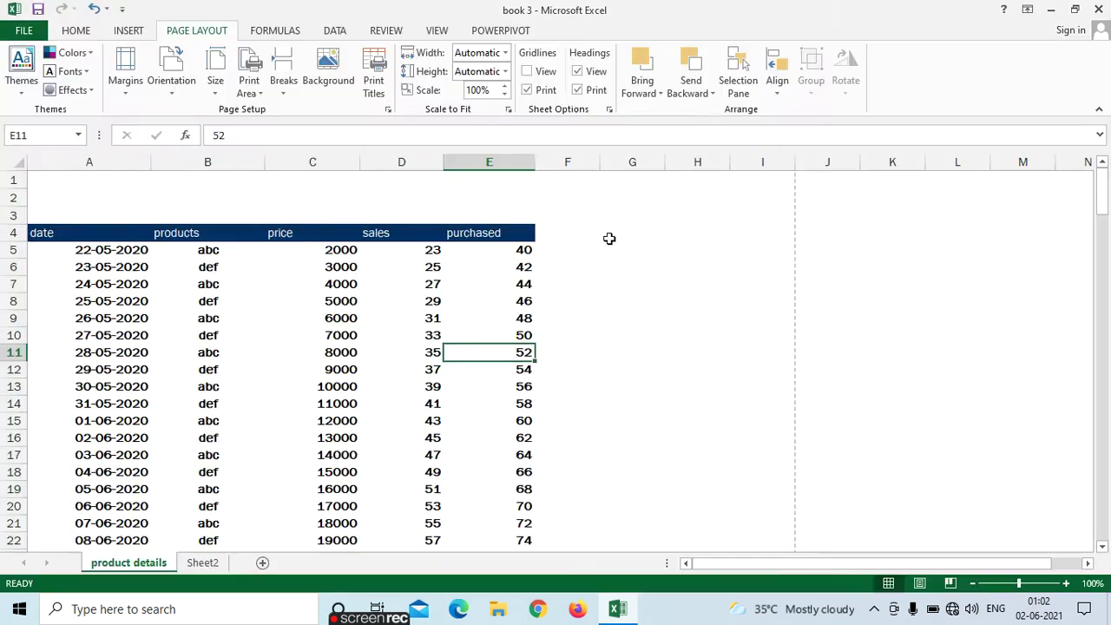
Hide the row and column headings in the sheet view and check the printed headings in the print preview
click(579, 73)
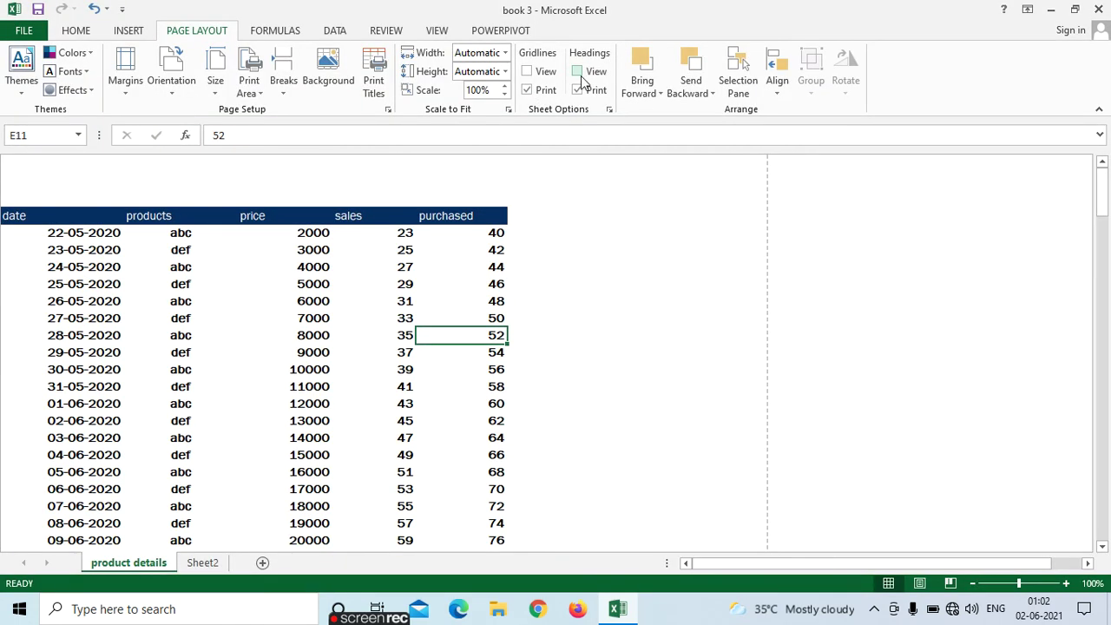
click(385, 249)
click(246, 286)
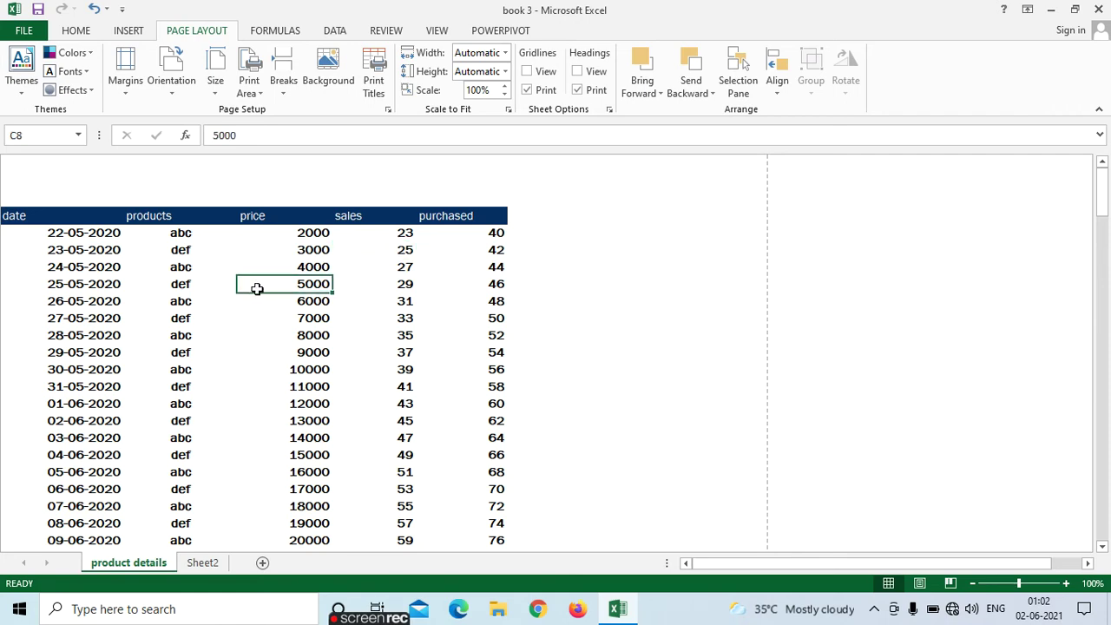
key(ctrl+p)
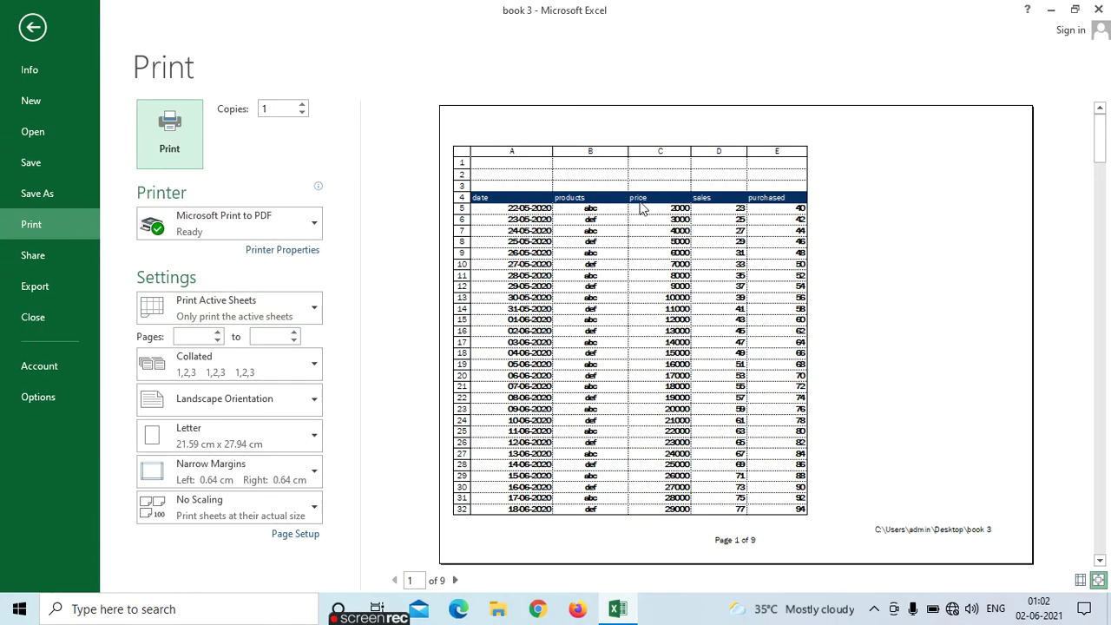
click(512, 170)
click(39, 30)
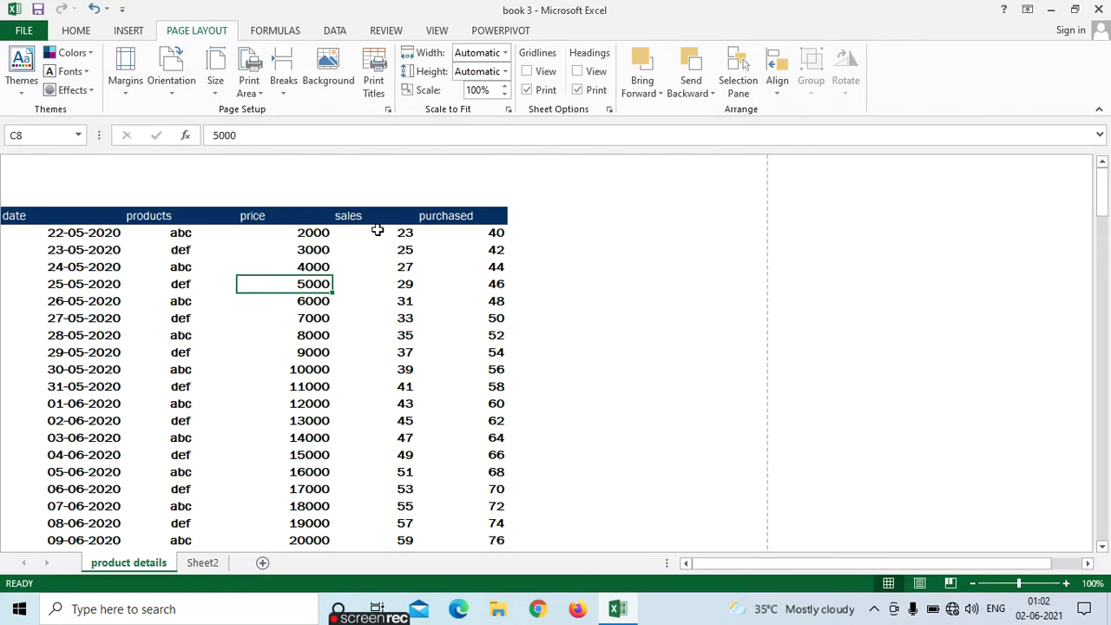
Turn off printing of both gridlines and headings, and check the page in the print preview
click(29, 235)
click(523, 90)
click(569, 90)
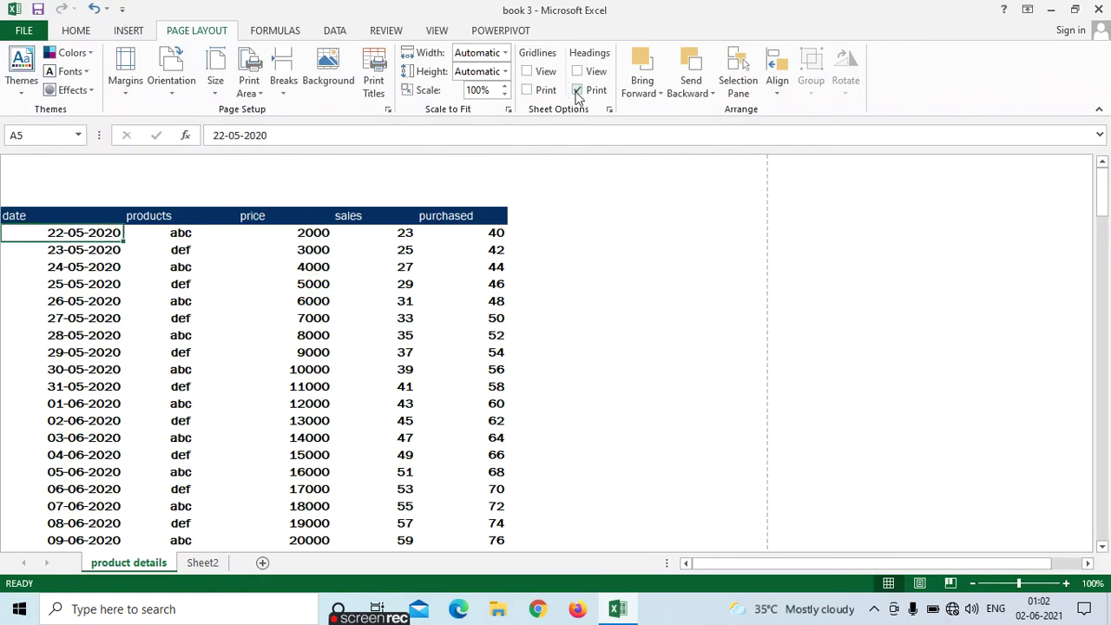
key(ctrl+p)
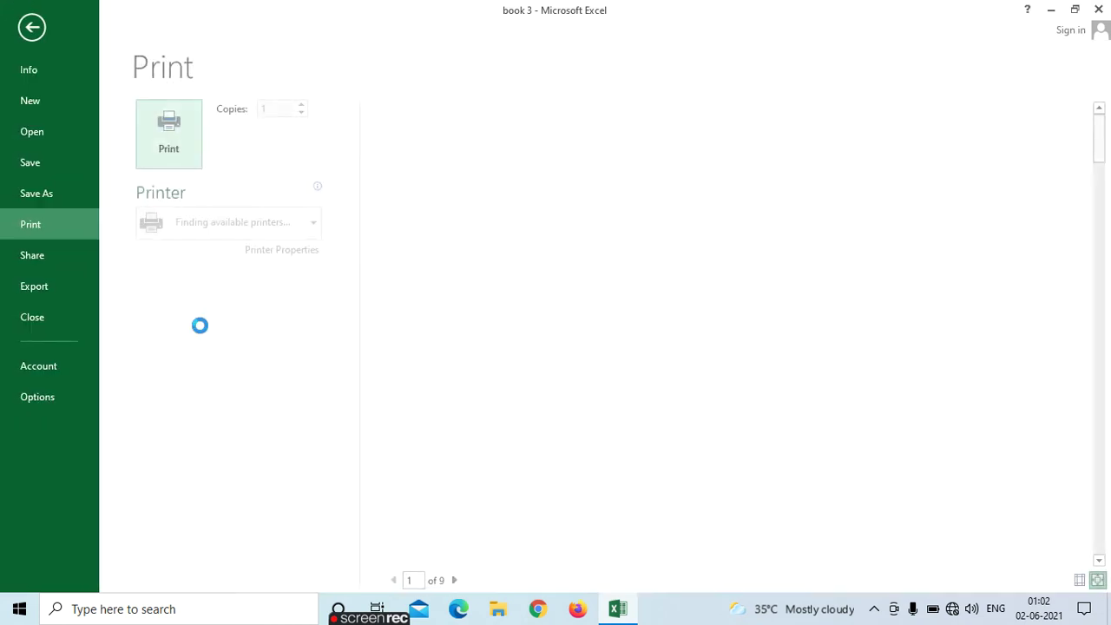
click(577, 236)
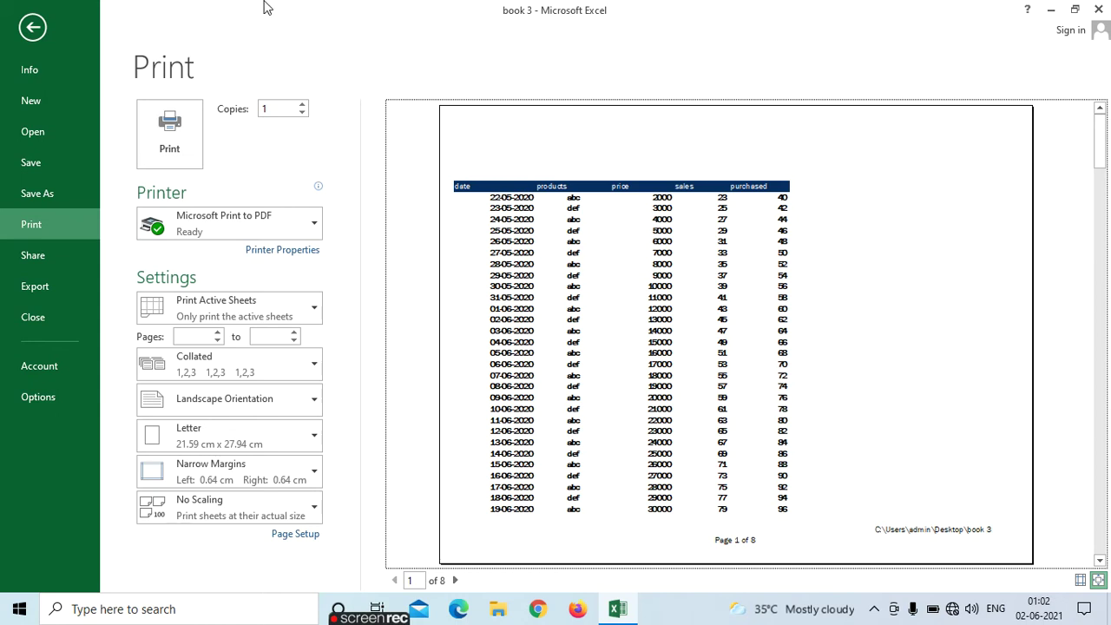
click(44, 32)
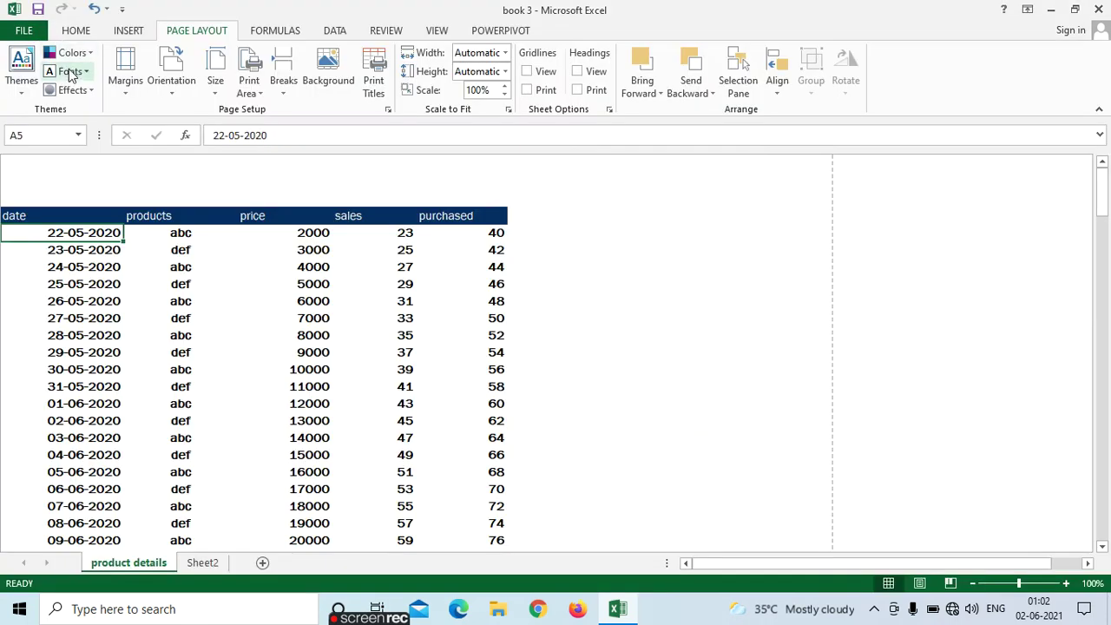
Turn on both viewing and printing of gridlines, and check them in the print preview
click(526, 73)
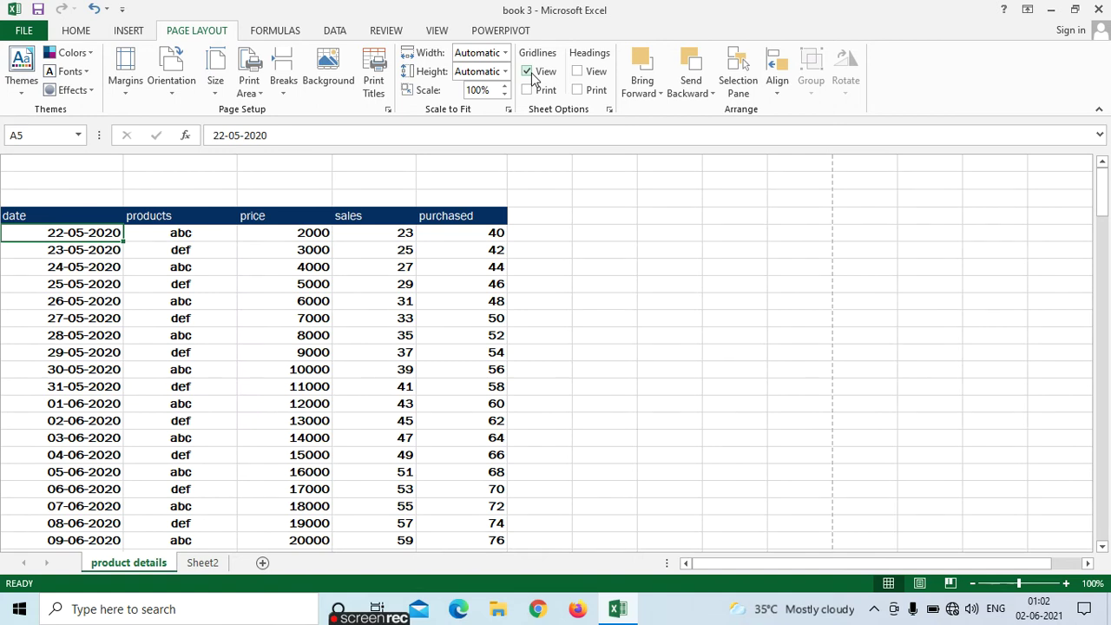
click(528, 91)
key(ctrl+p)
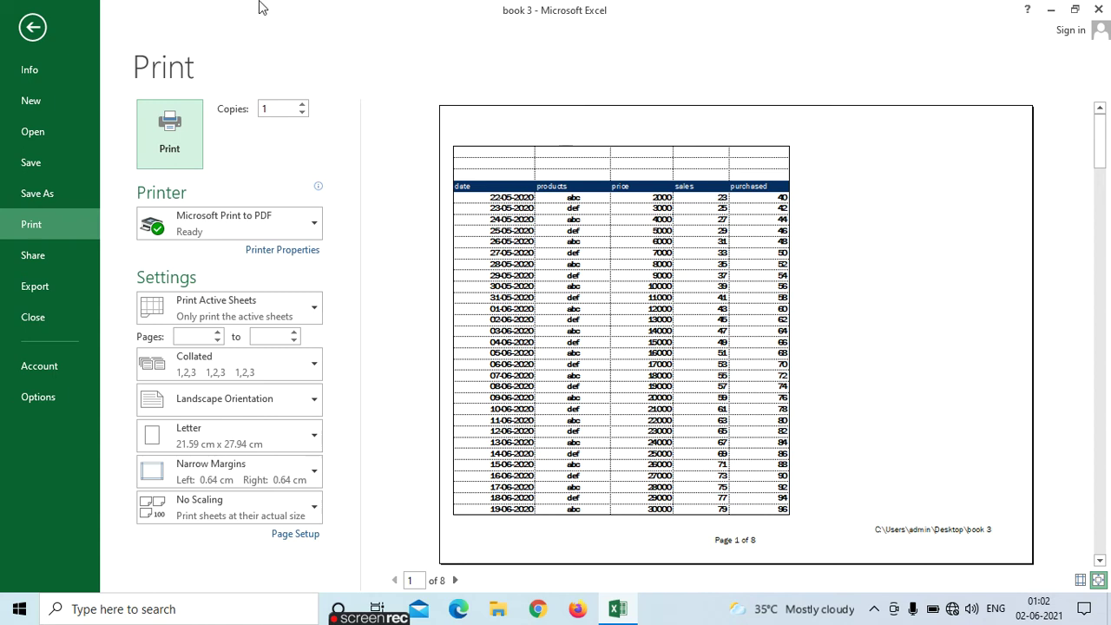
click(32, 27)
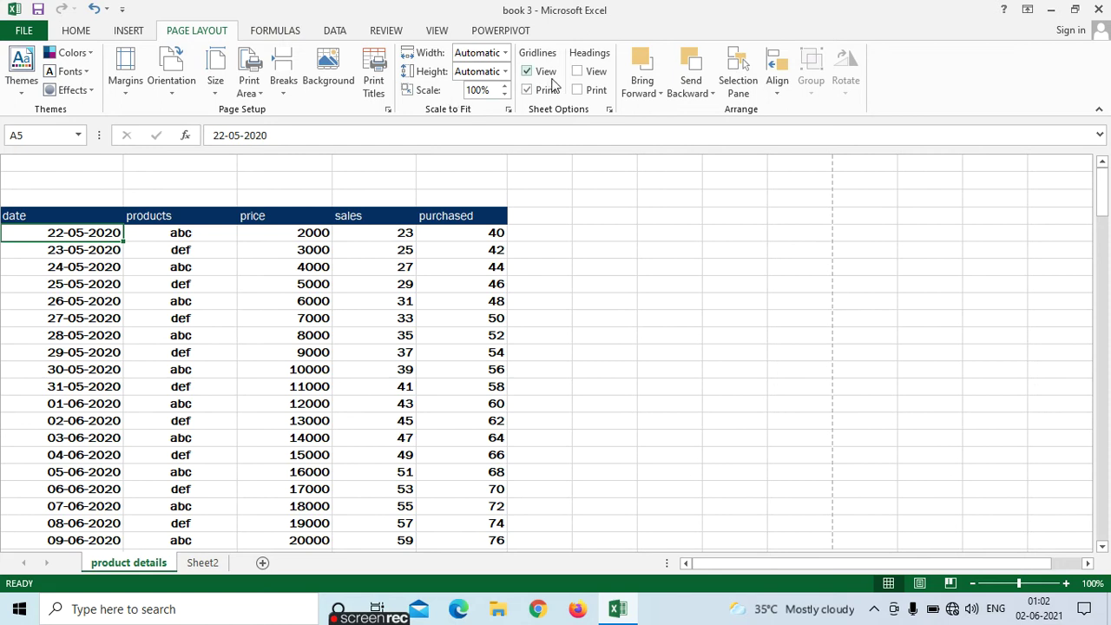
Turn on printing of headings with their on-sheet view off, and check them in the print preview
click(577, 72)
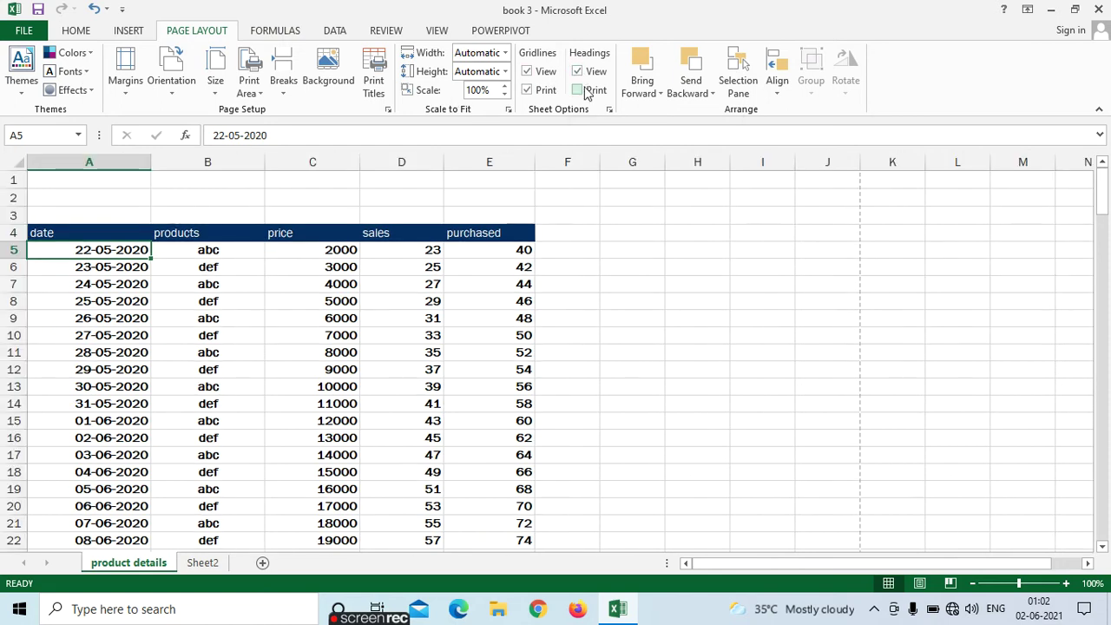
click(577, 90)
click(578, 73)
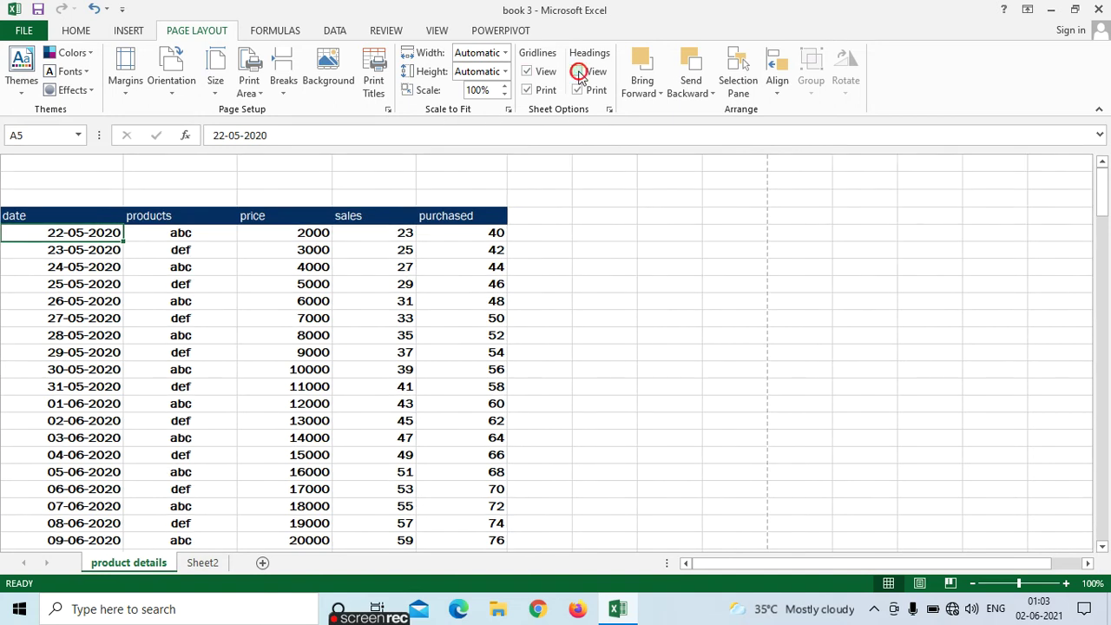
key(ctrl+p)
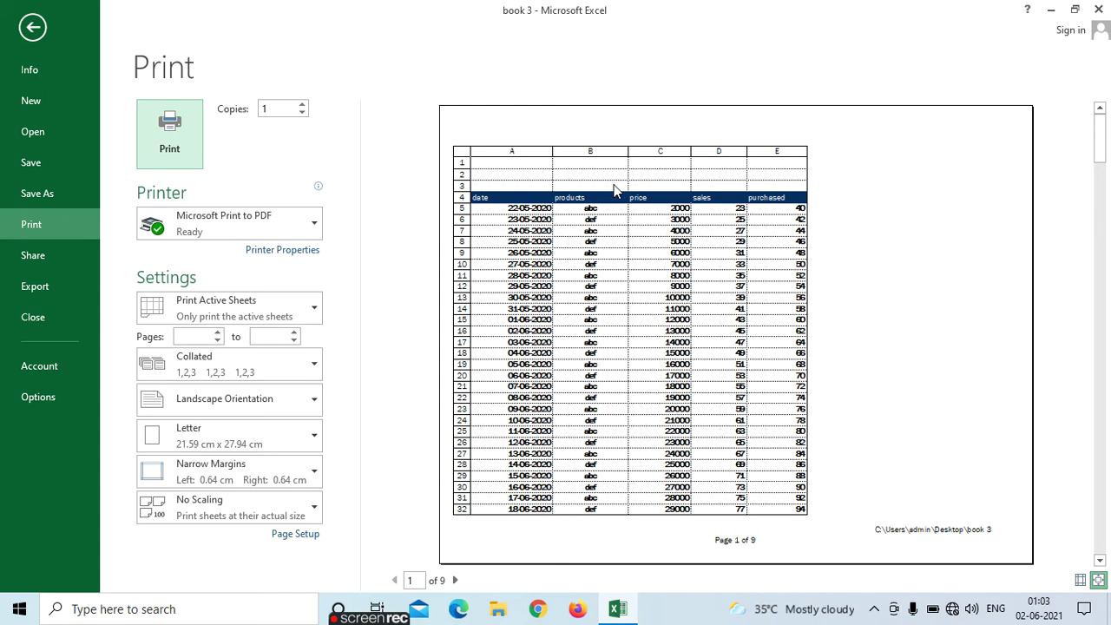
click(43, 32)
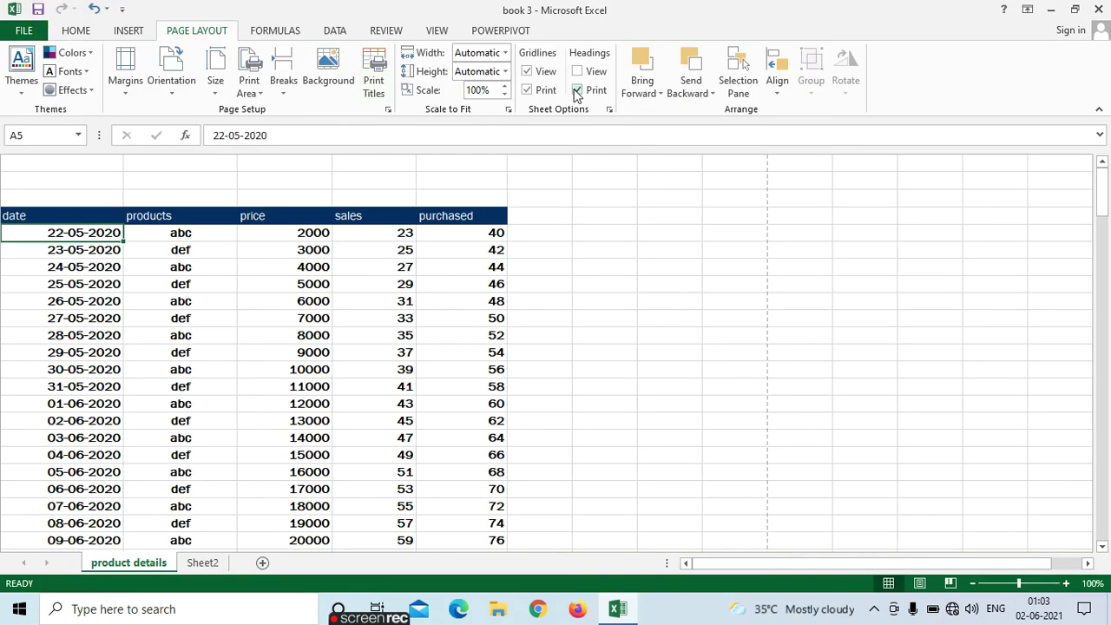
Turn off printing of the row and column headings and check the page in the print preview
click(578, 91)
key(ctrl+p)
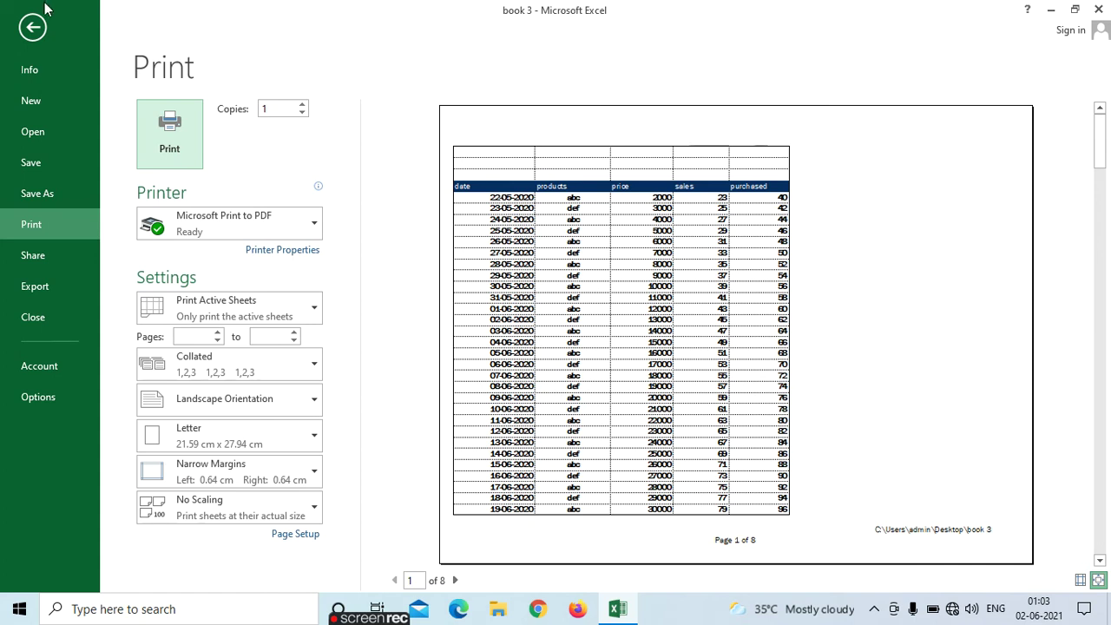
click(32, 27)
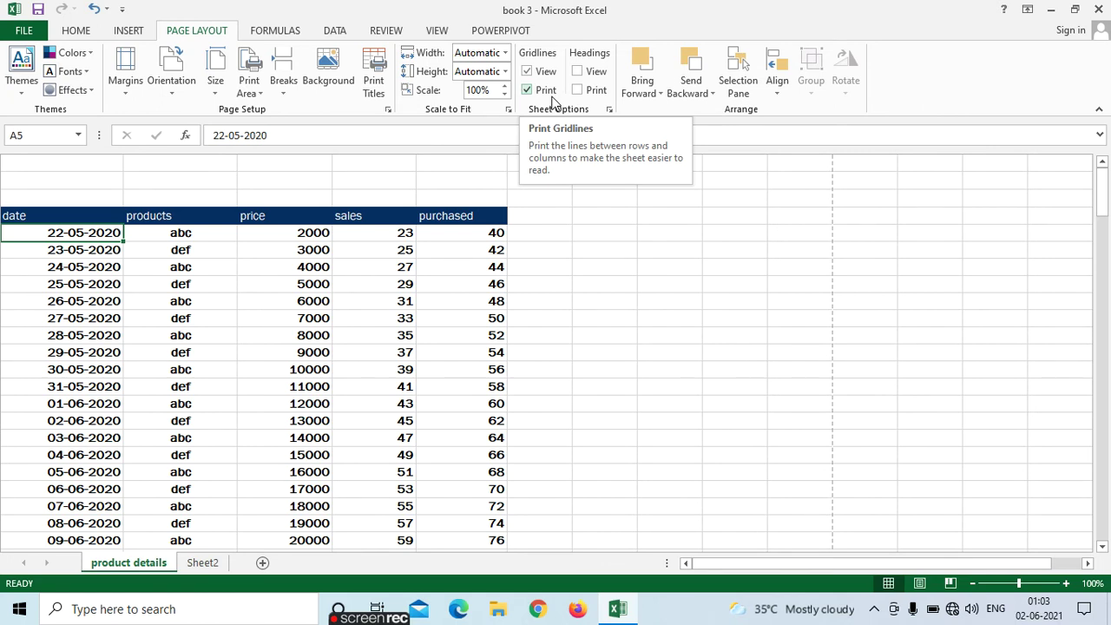
Turn off both printing and viewing of gridlines, and check the page in the print preview
click(527, 90)
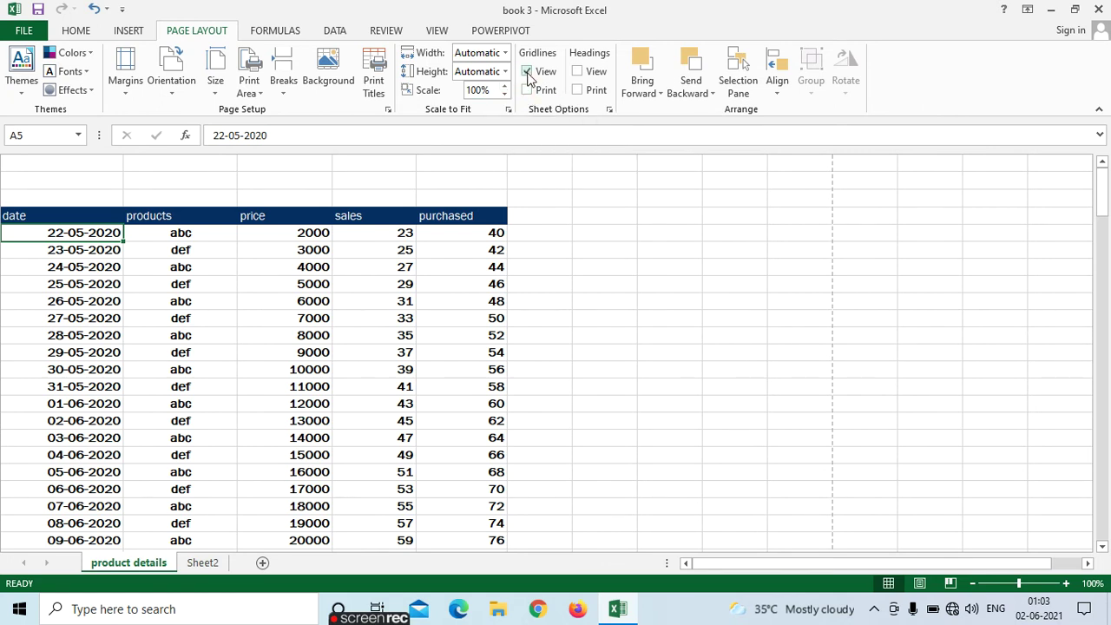
click(527, 73)
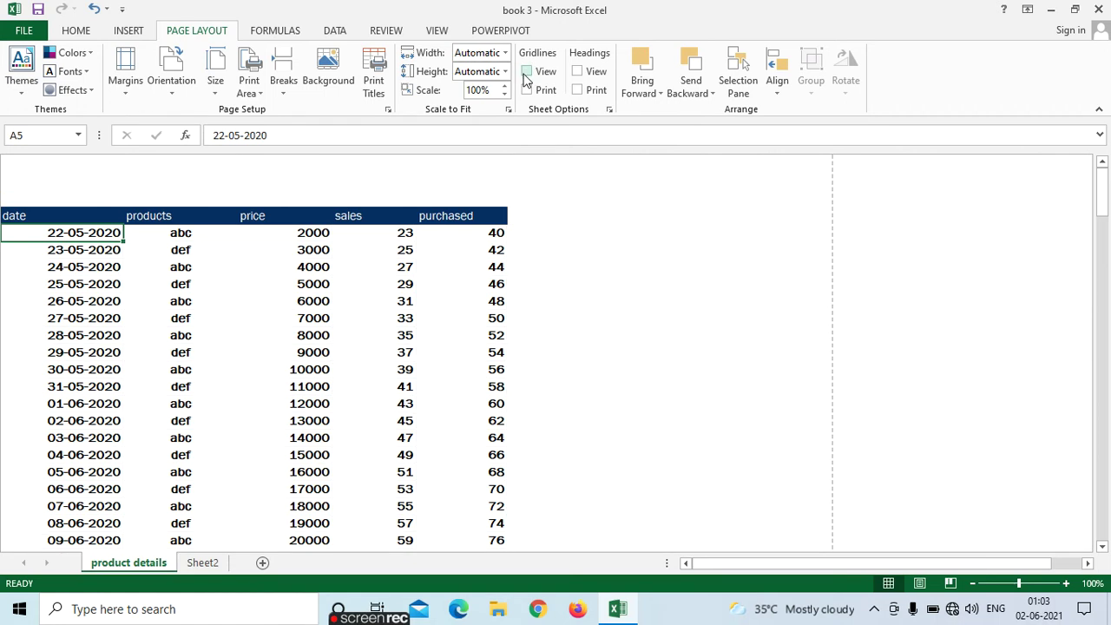
key(ctrl+p)
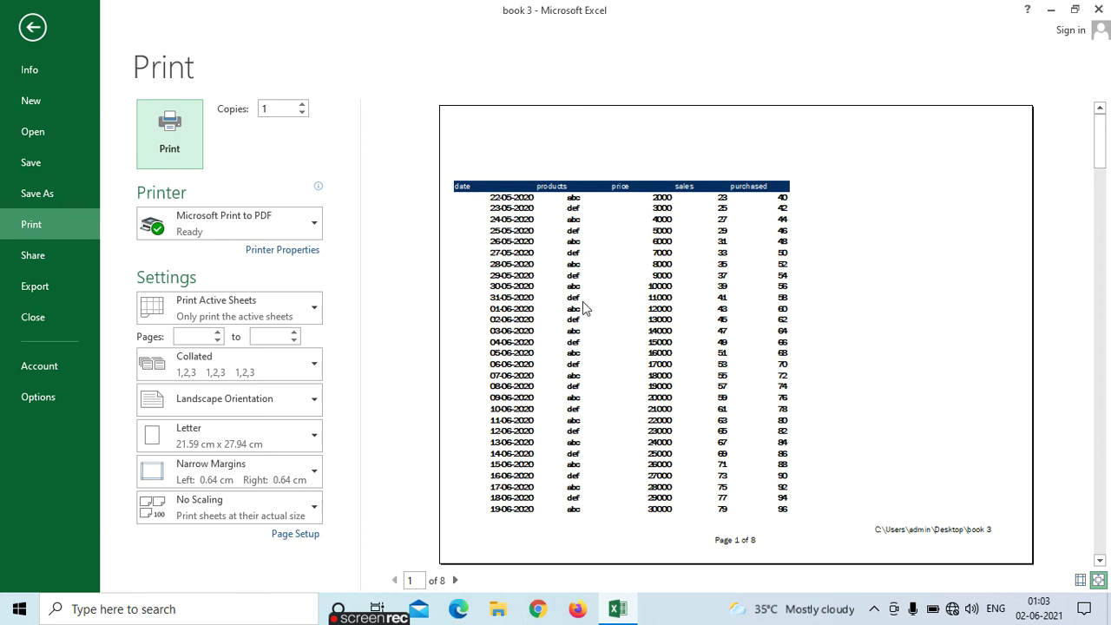
Turn on both viewing and printing of gridlines and headings, and check the page in the print preview
click(518, 276)
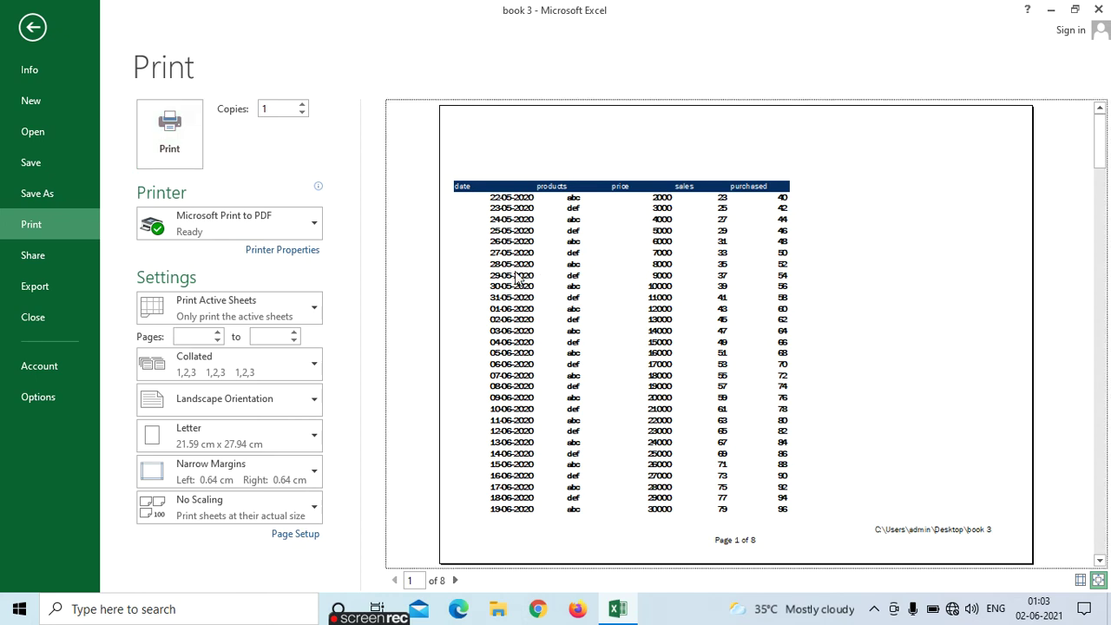
click(33, 27)
click(527, 90)
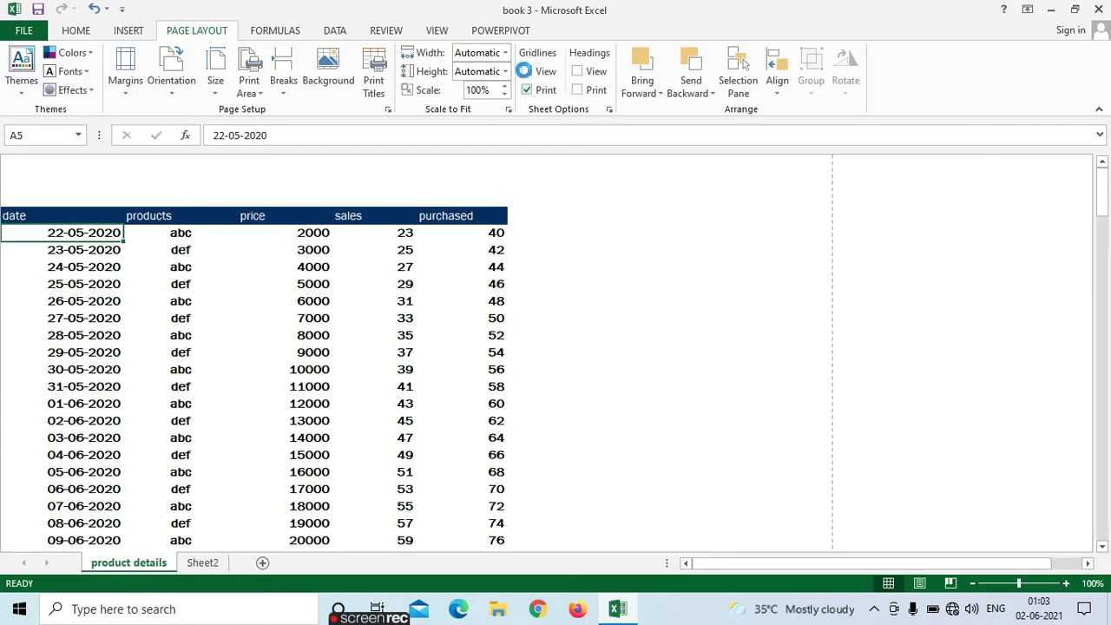
click(527, 71)
click(577, 90)
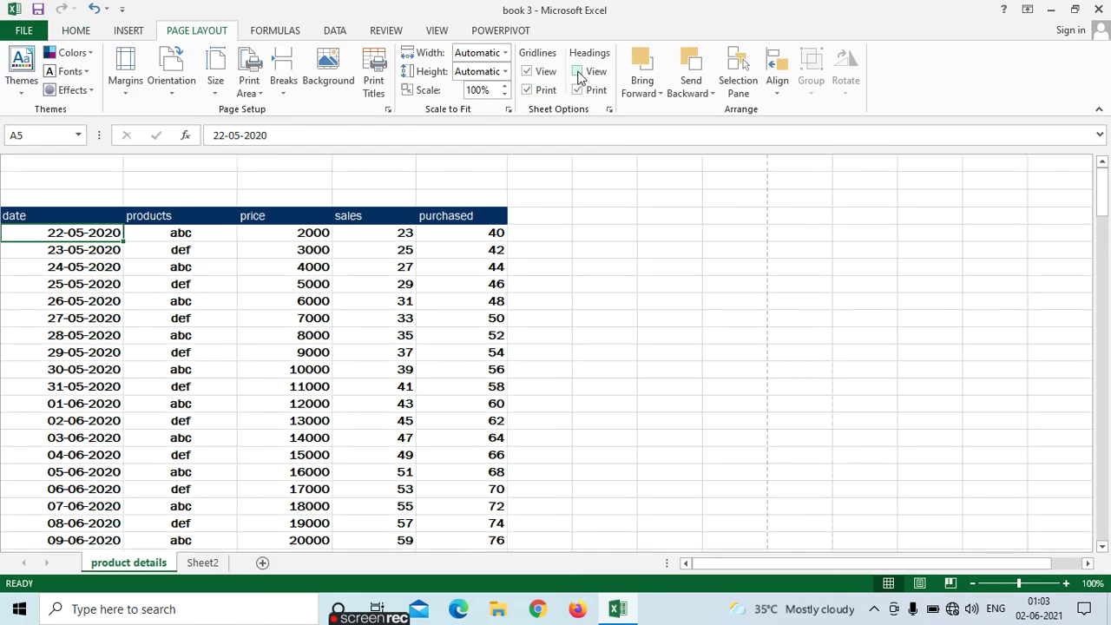
click(578, 72)
key(ctrl+p)
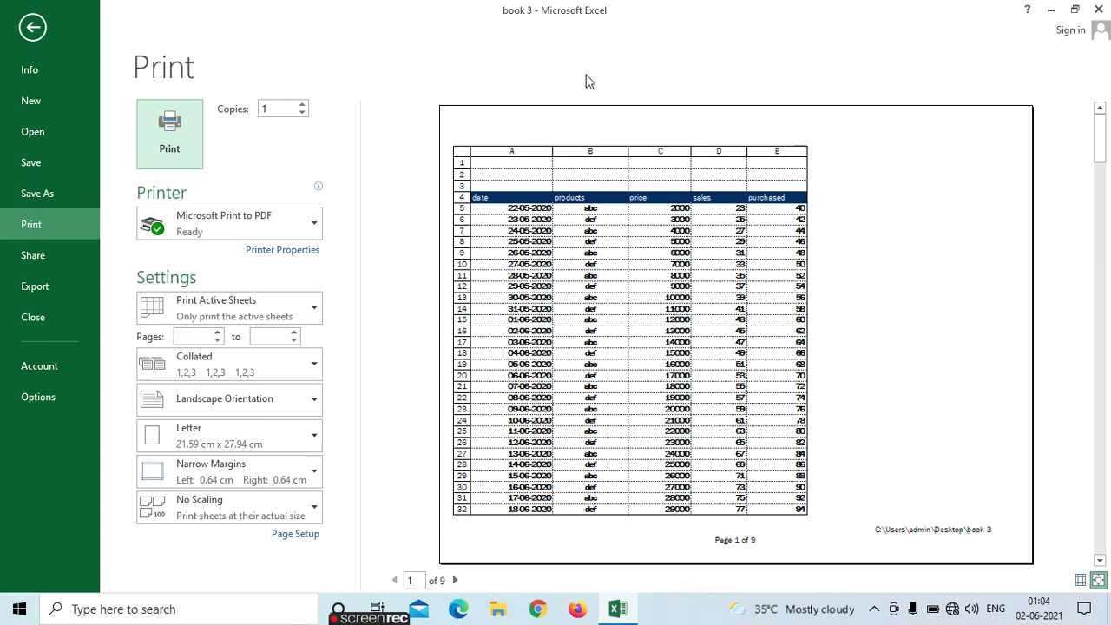
click(35, 31)
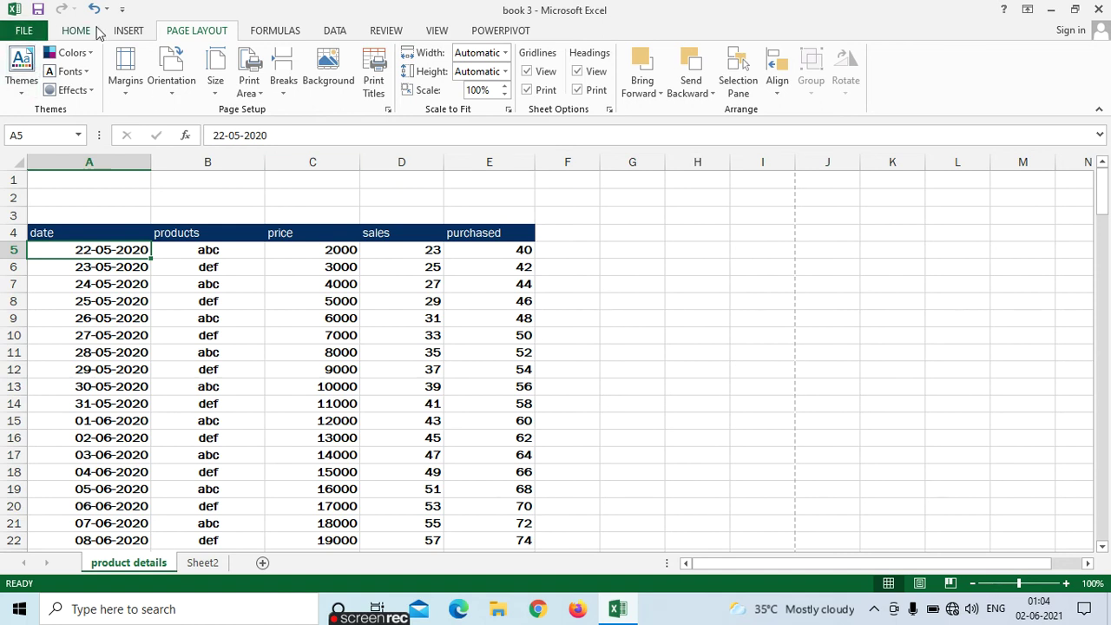
Insert the download (1) picture from Saved Pictures, shrink it to about 4.74 cm square, and place it over the products column
click(132, 33)
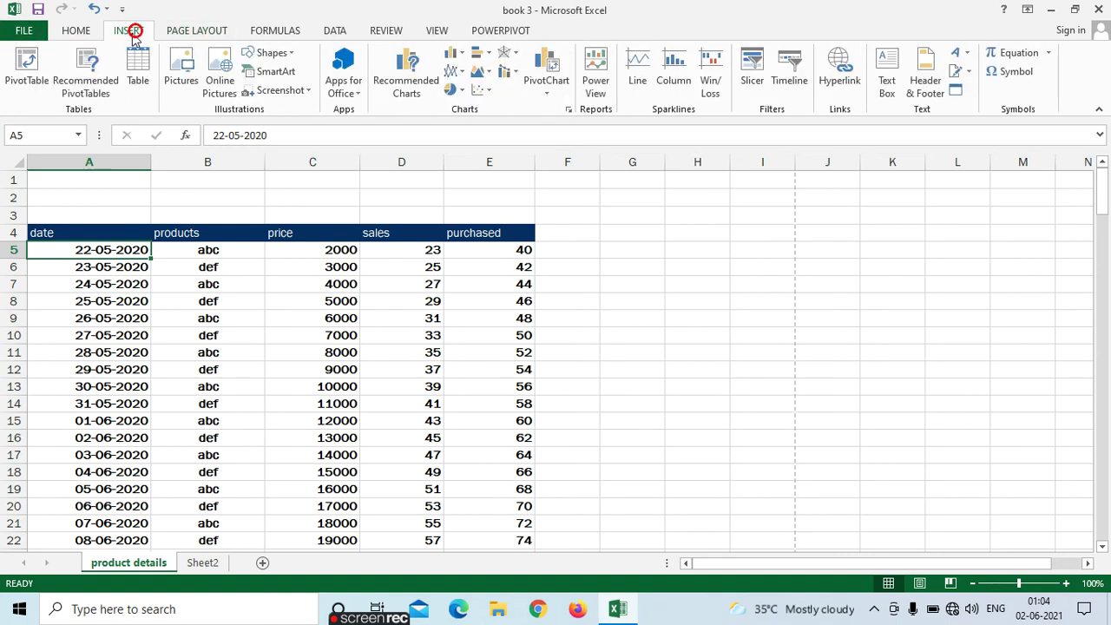
click(180, 76)
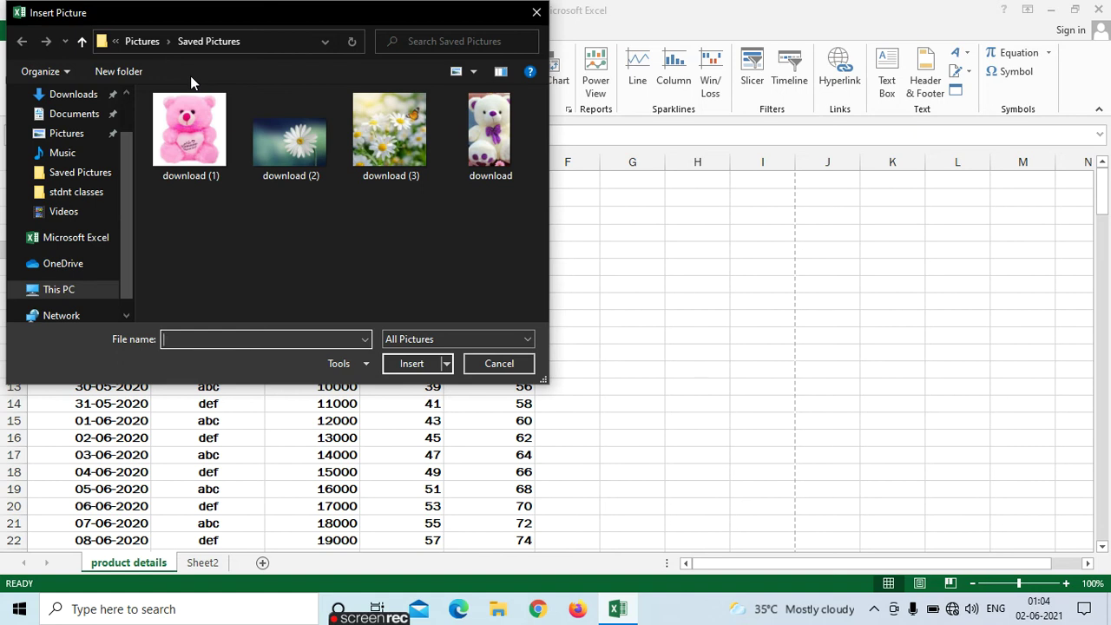
click(177, 124)
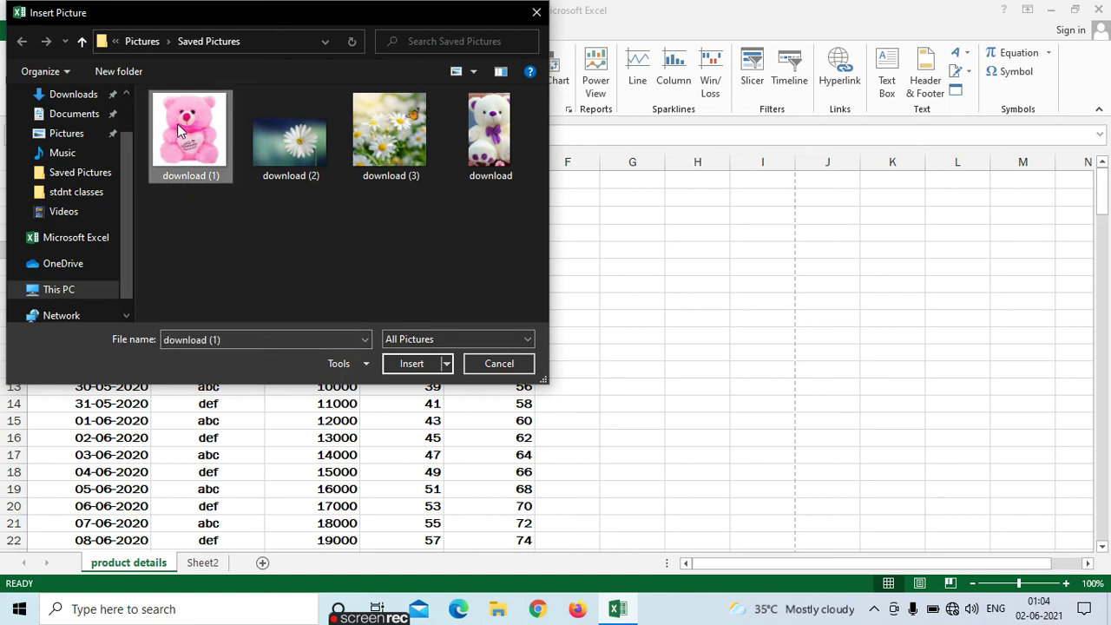
click(408, 365)
drag(110, 319, 438, 365)
drag(483, 283, 445, 343)
drag(364, 400, 198, 340)
Check the teddy bear picture in the print preview, then delete it from the sheet
key(ctrl+p)
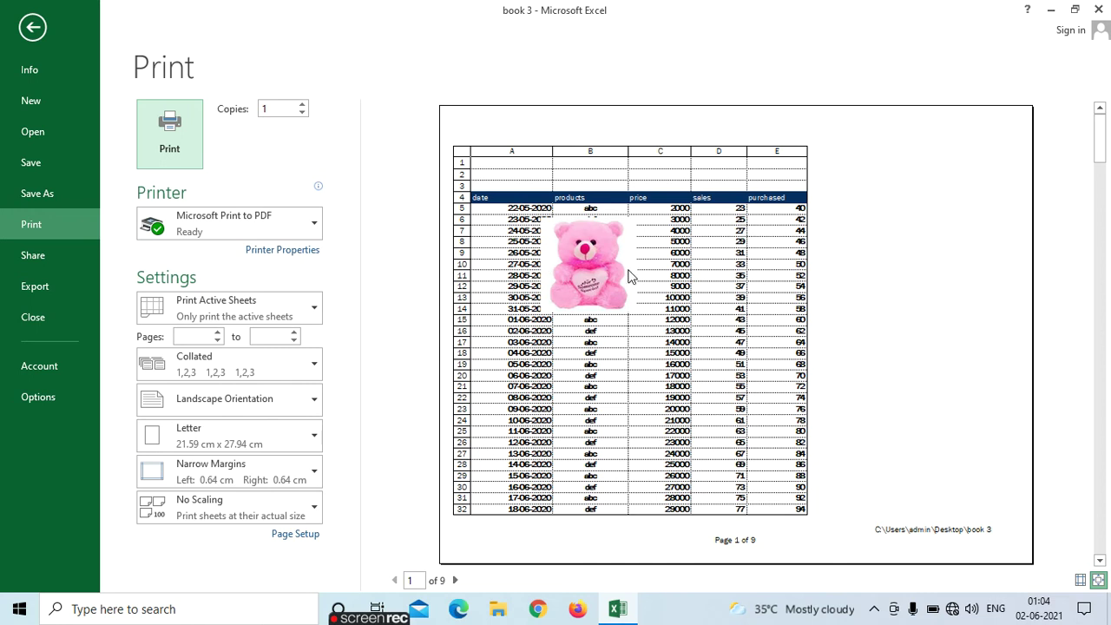
click(33, 29)
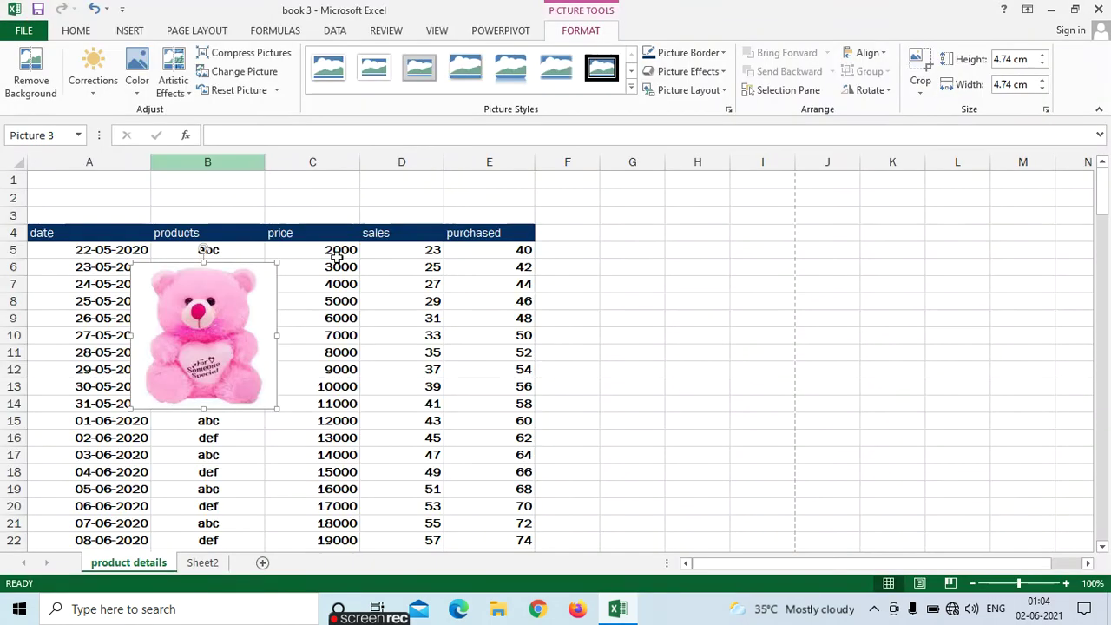
drag(243, 312, 468, 311)
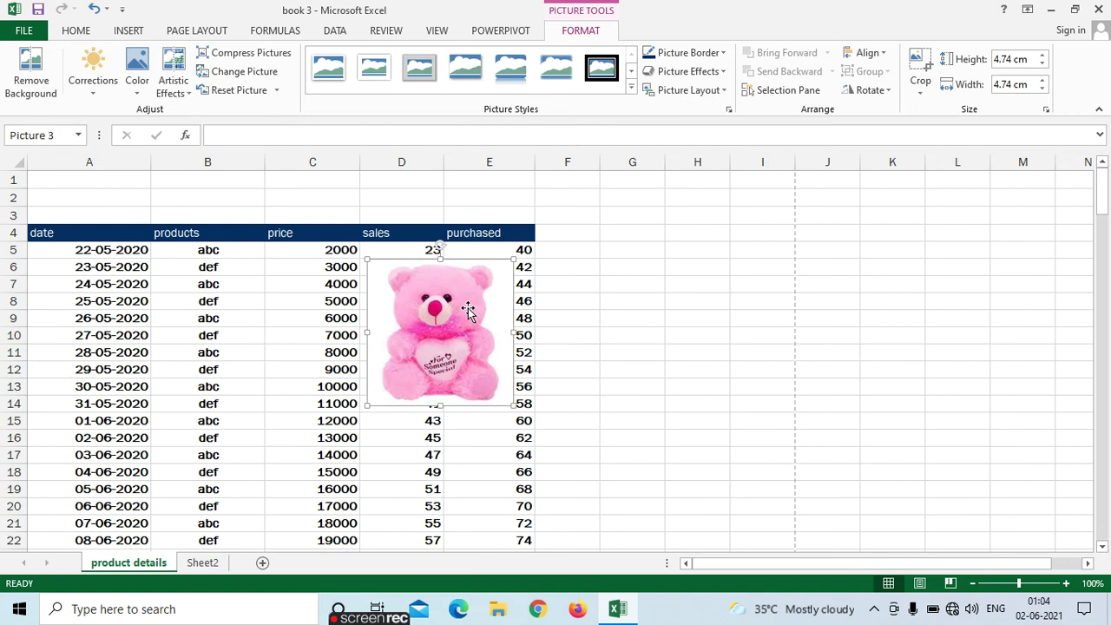
key(Delete)
Insert the download (1) picture from Saved Pictures and place it over the price column, starting around row 6
click(128, 32)
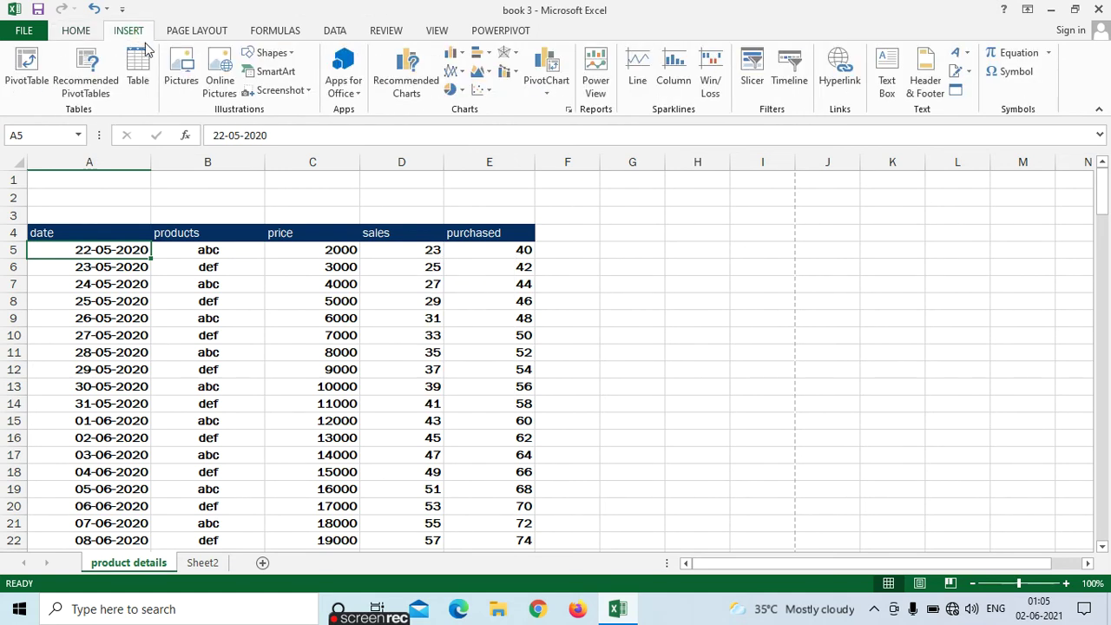
click(182, 71)
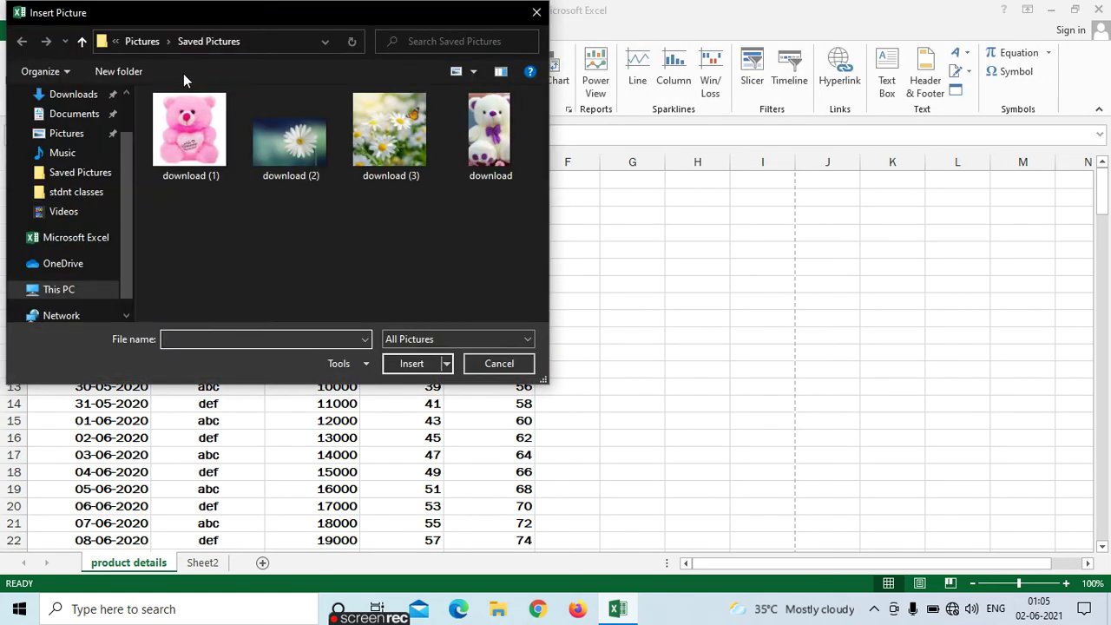
click(189, 130)
click(434, 371)
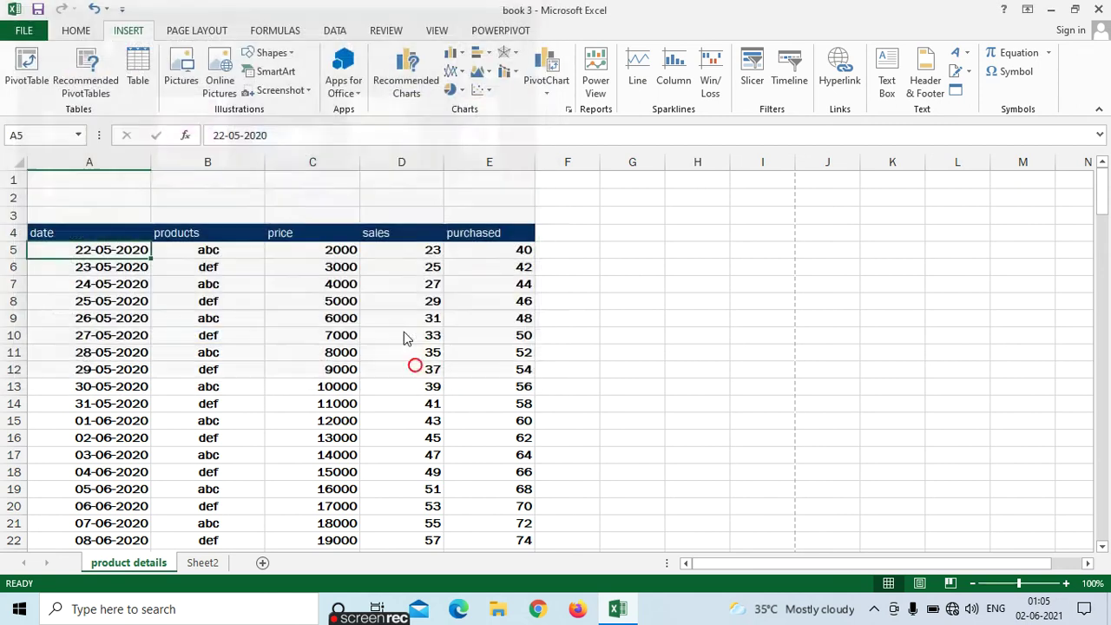
drag(124, 294, 310, 322)
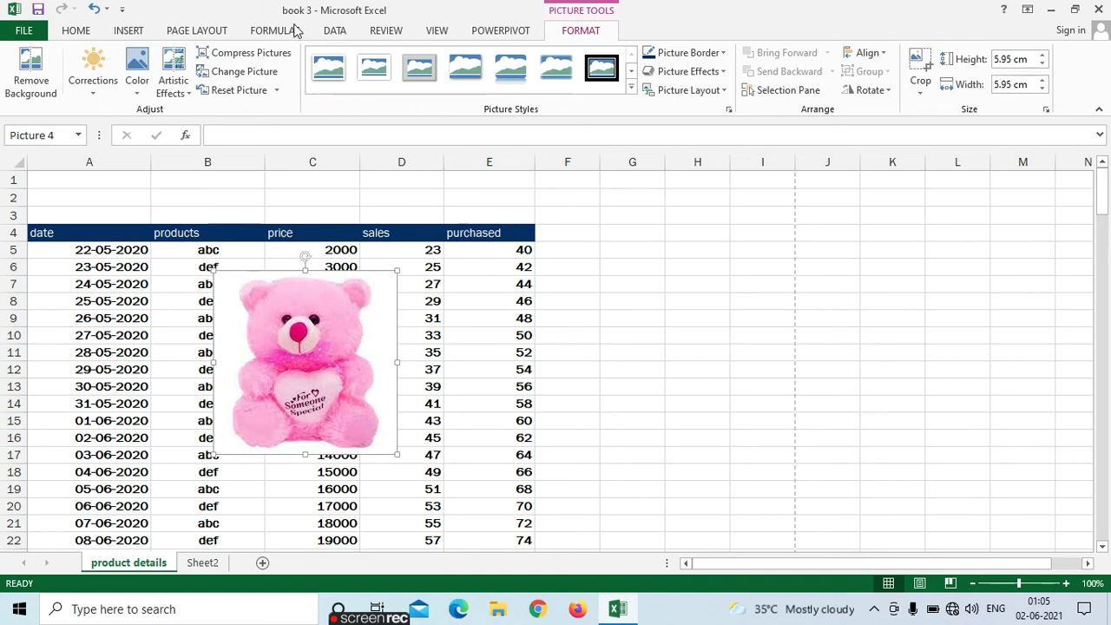
click(209, 32)
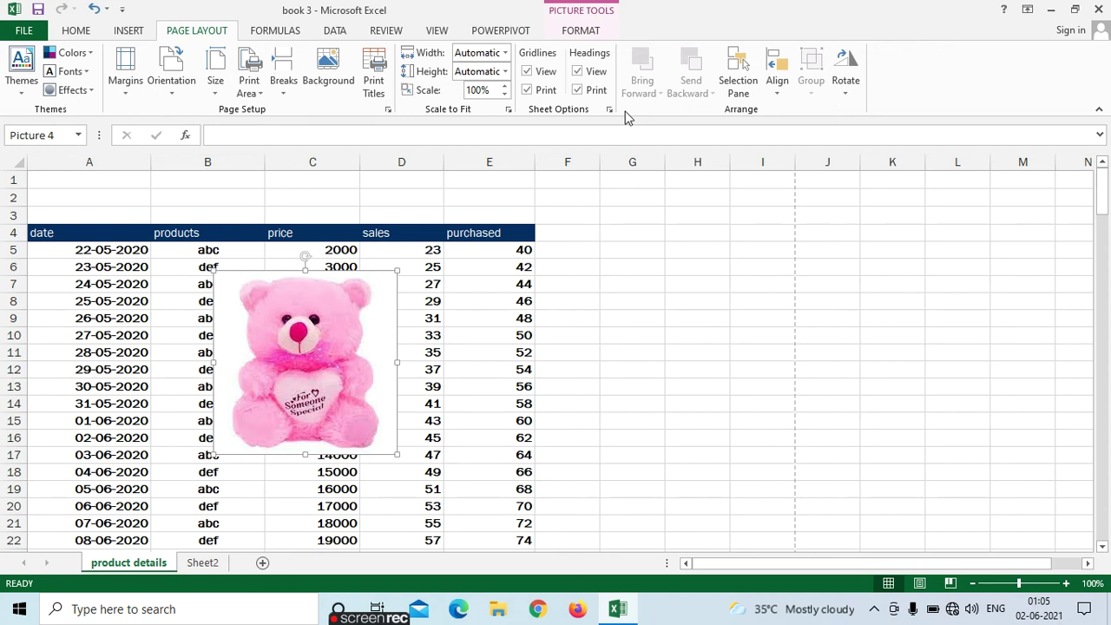
Insert the download (2) picture at E10, shrink it to about 2.14 by 3.29 cm, and place it on the teddy bear
click(466, 337)
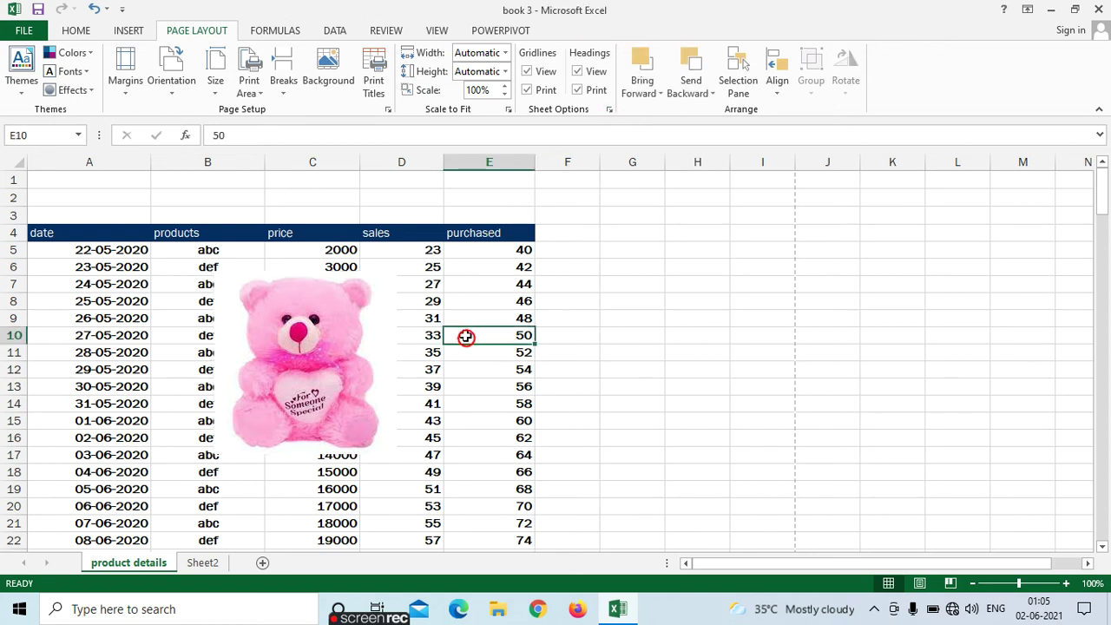
click(128, 30)
click(179, 80)
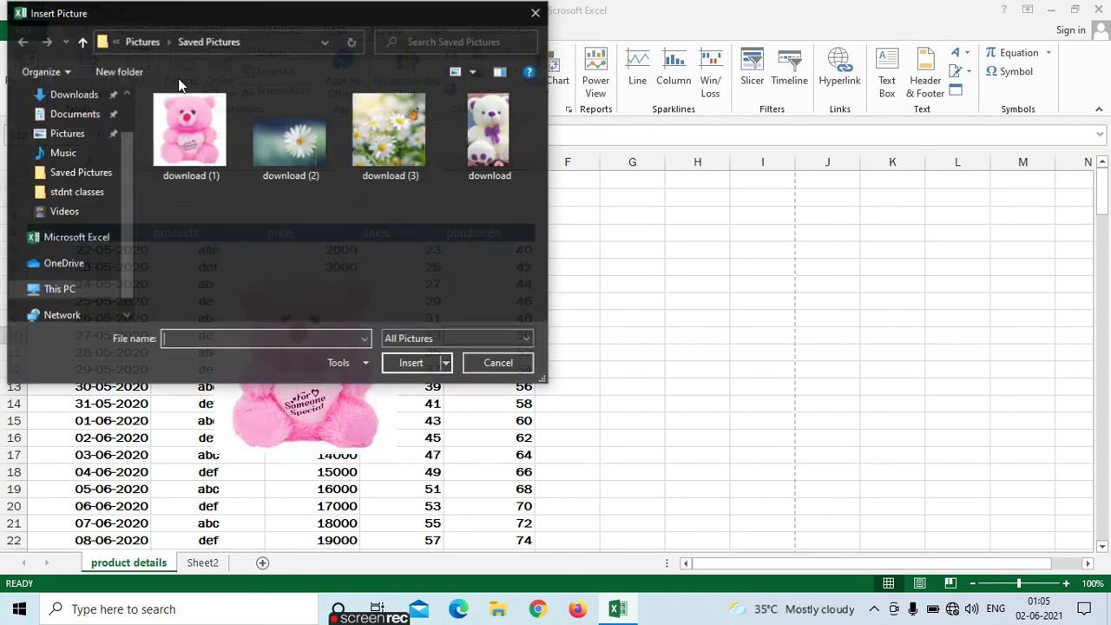
click(486, 150)
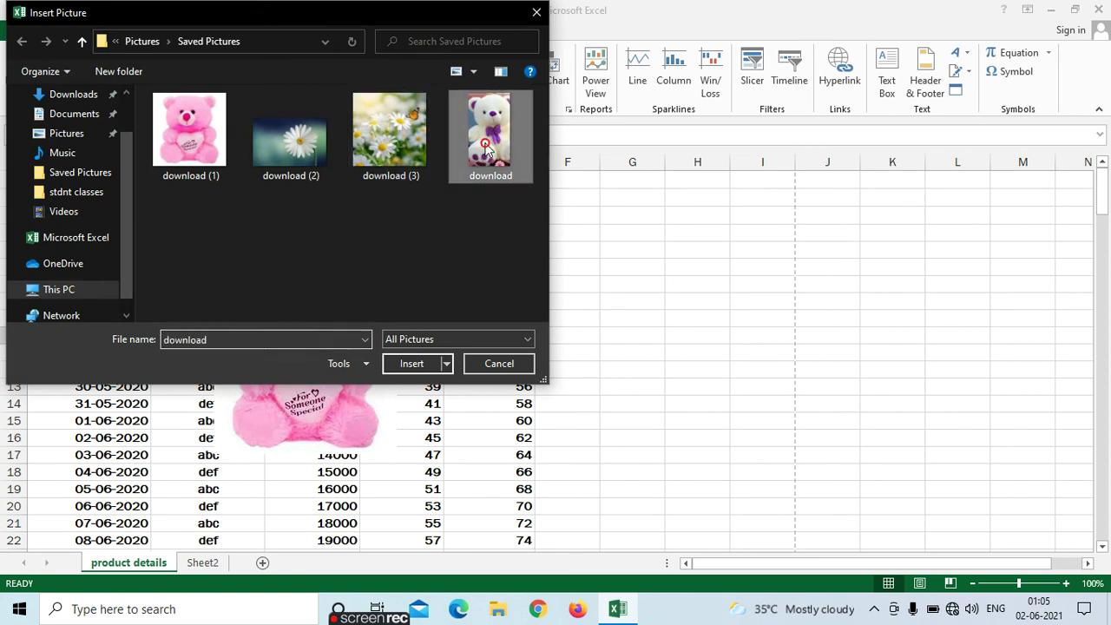
click(282, 153)
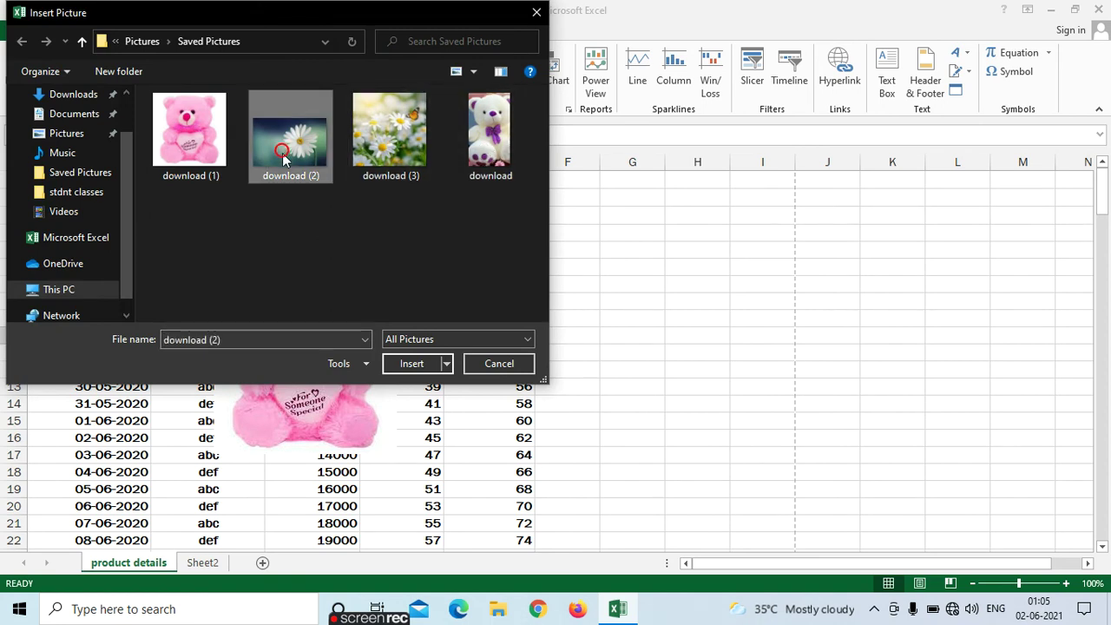
click(401, 370)
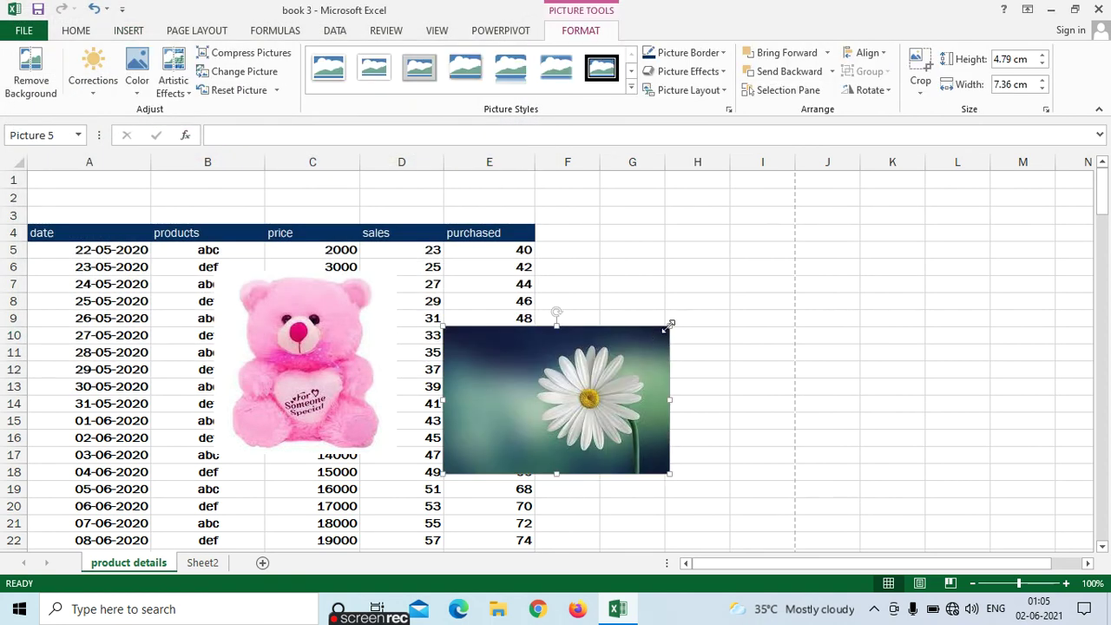
drag(670, 327, 545, 406)
drag(484, 444, 302, 396)
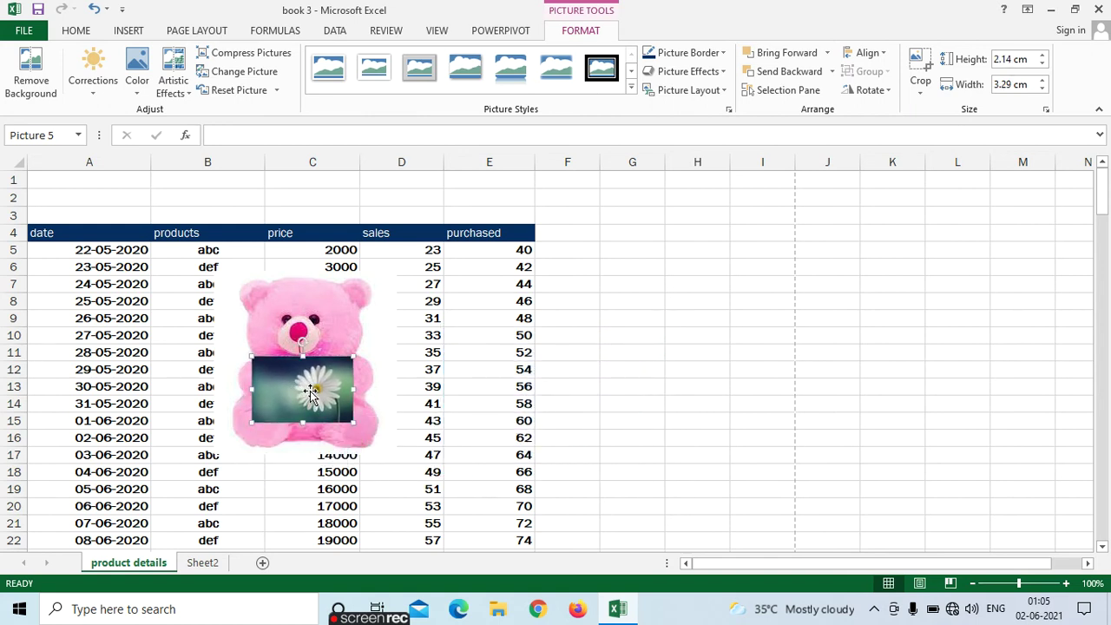
Send the daisy picture backward so it sits behind the teddy bear picture
click(191, 31)
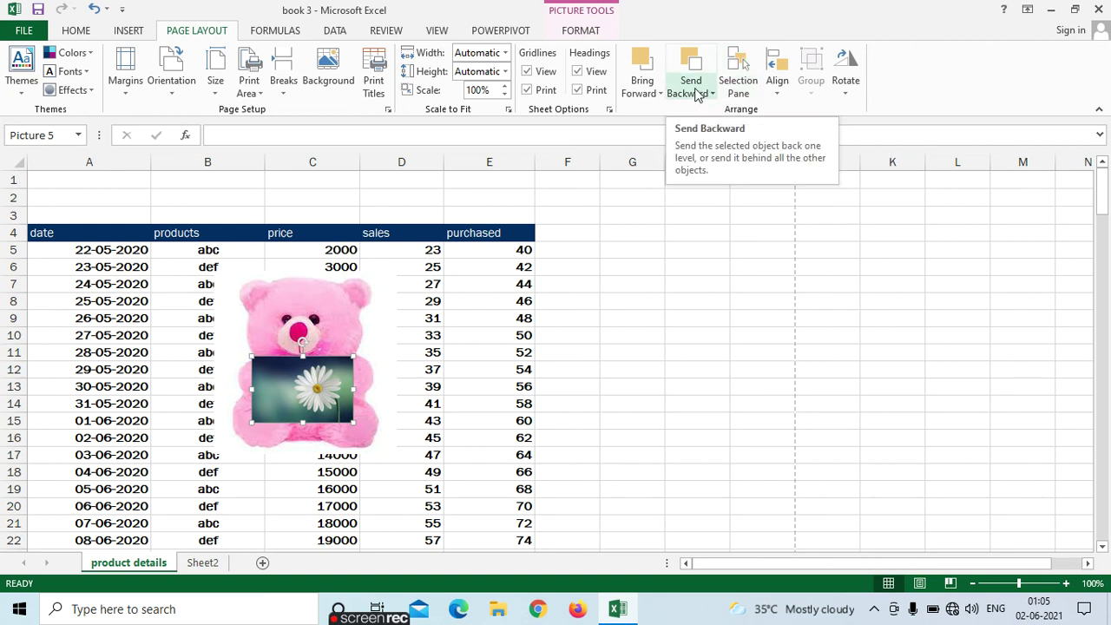
click(694, 93)
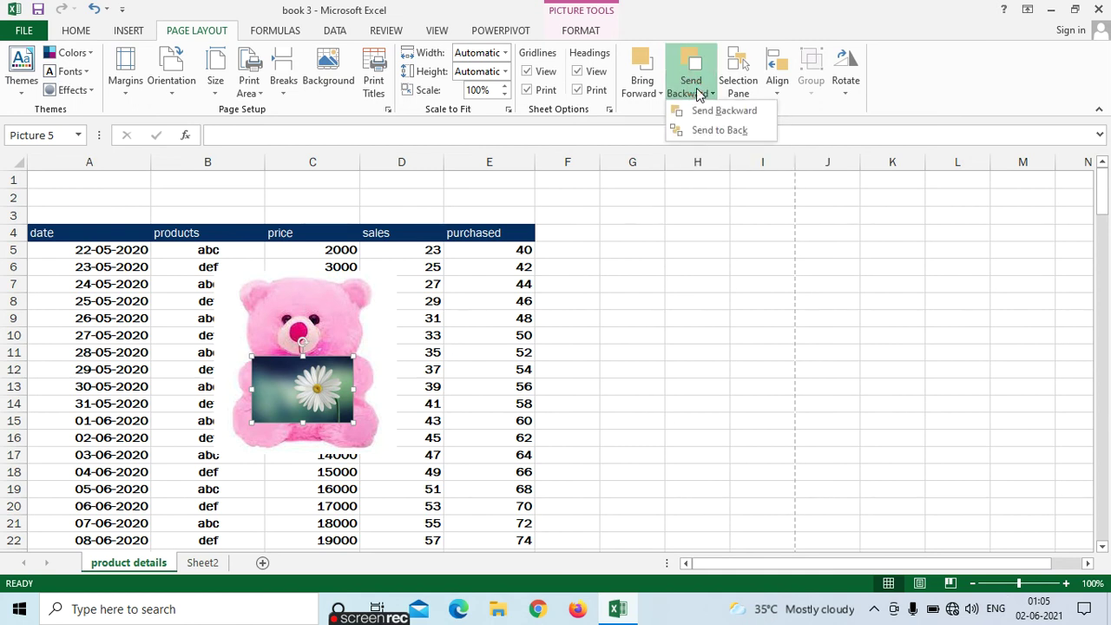
click(704, 110)
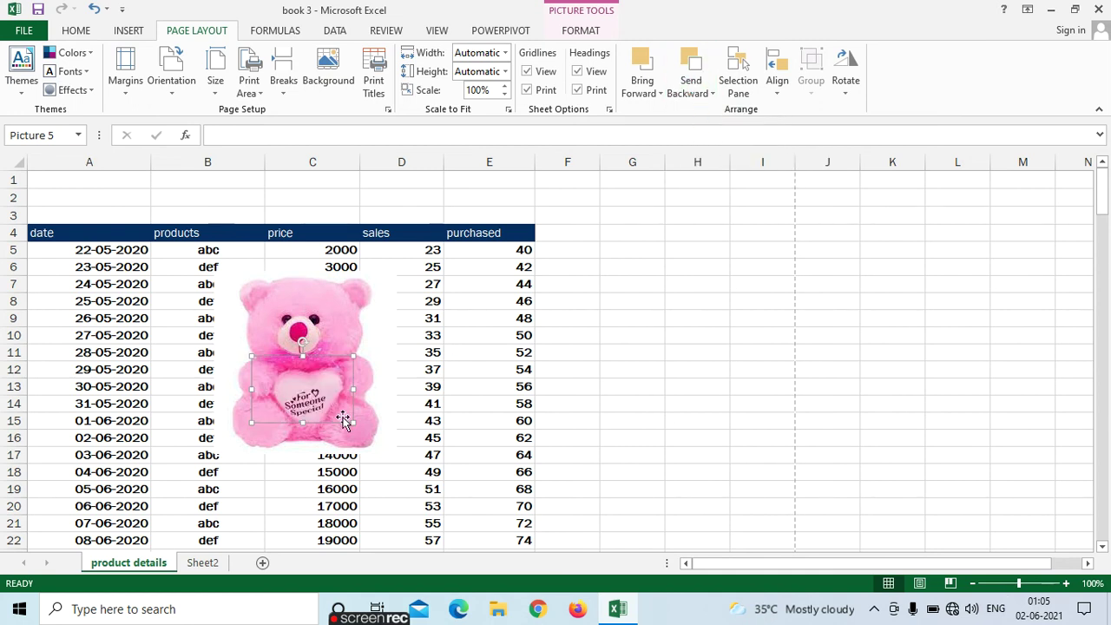
click(447, 404)
Send the teddy bear picture backward so the daisy picture sits in front of it
click(292, 392)
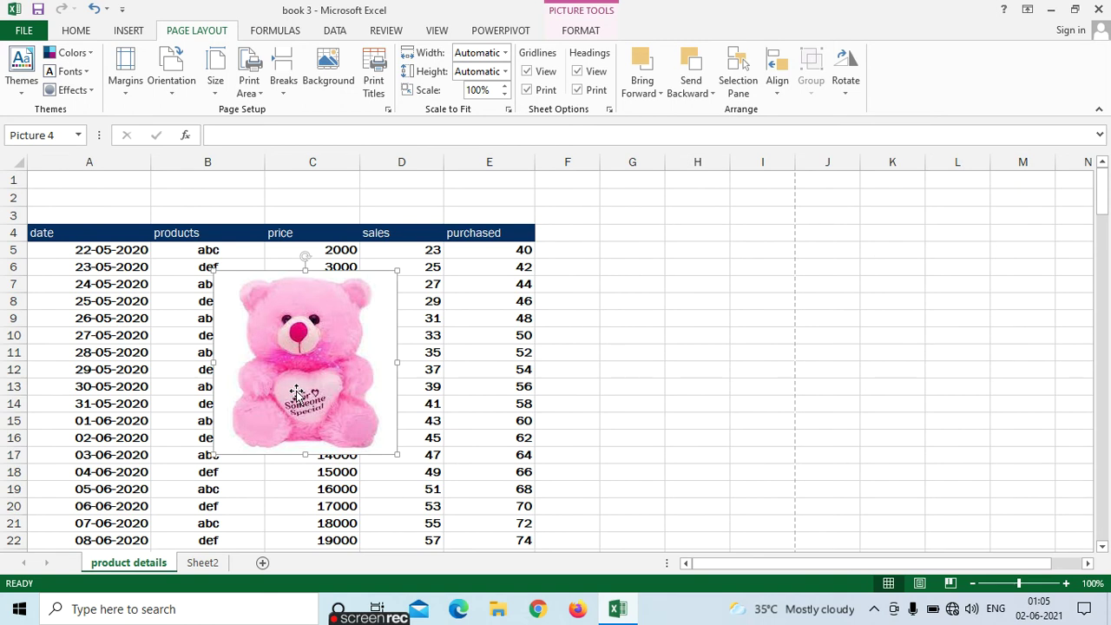
click(691, 93)
click(703, 113)
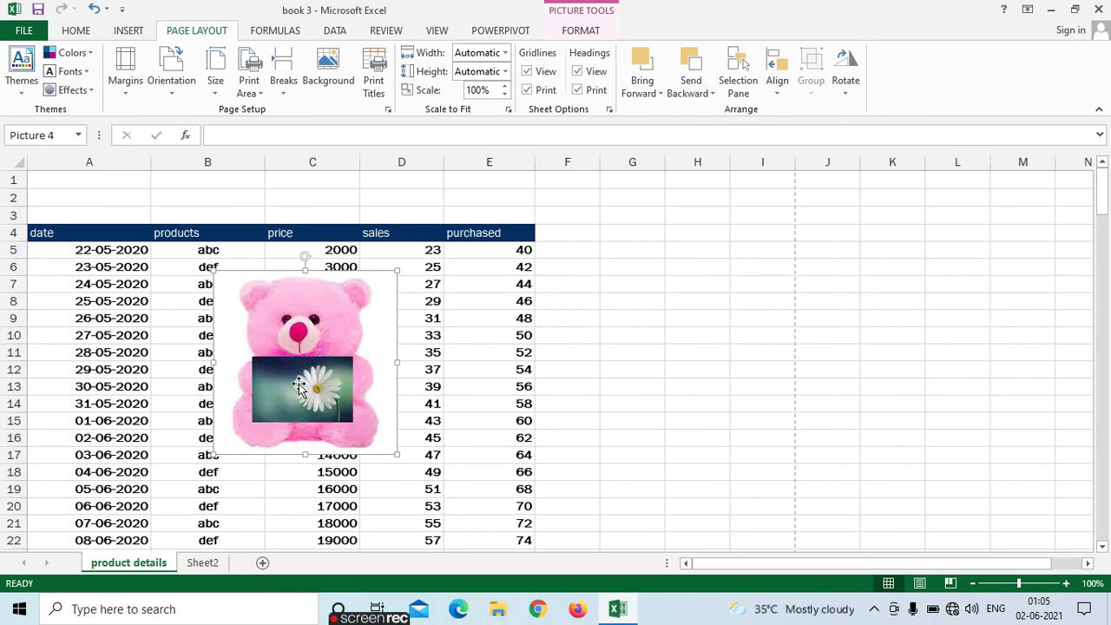
Bring the teddy bear picture to the front of the daisy picture, then undo the change
click(299, 383)
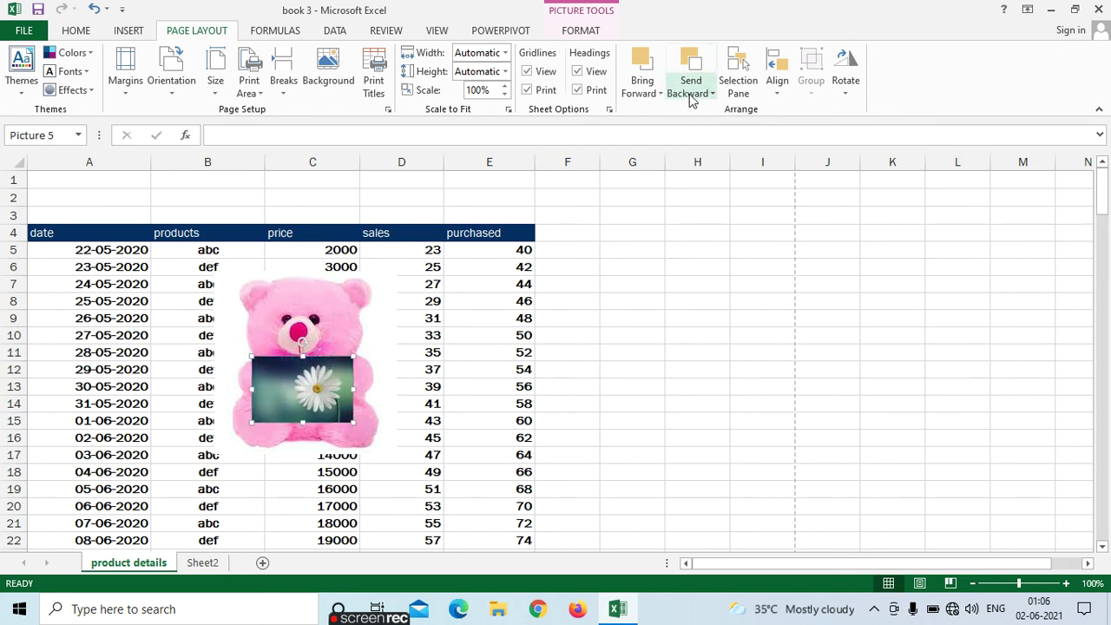
click(308, 285)
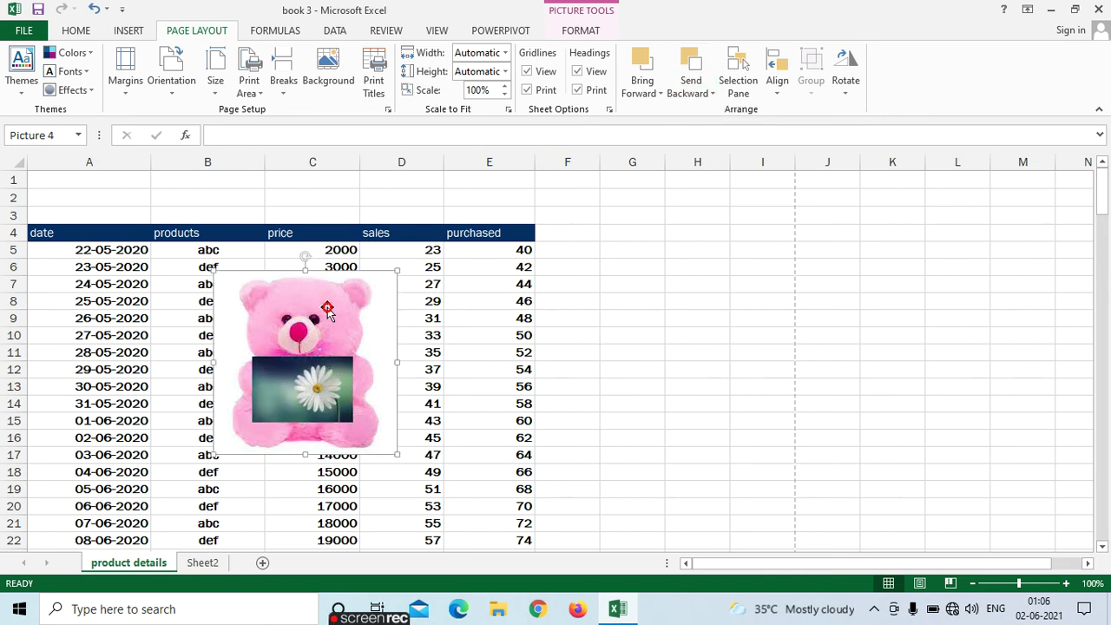
click(645, 92)
click(653, 131)
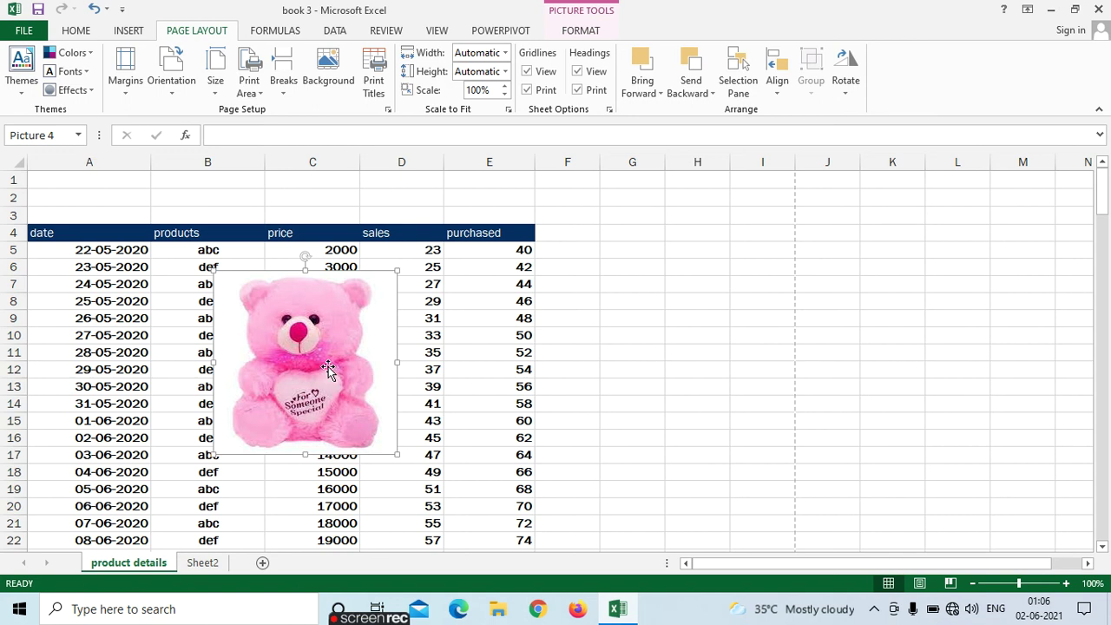
key(ctrl+v)
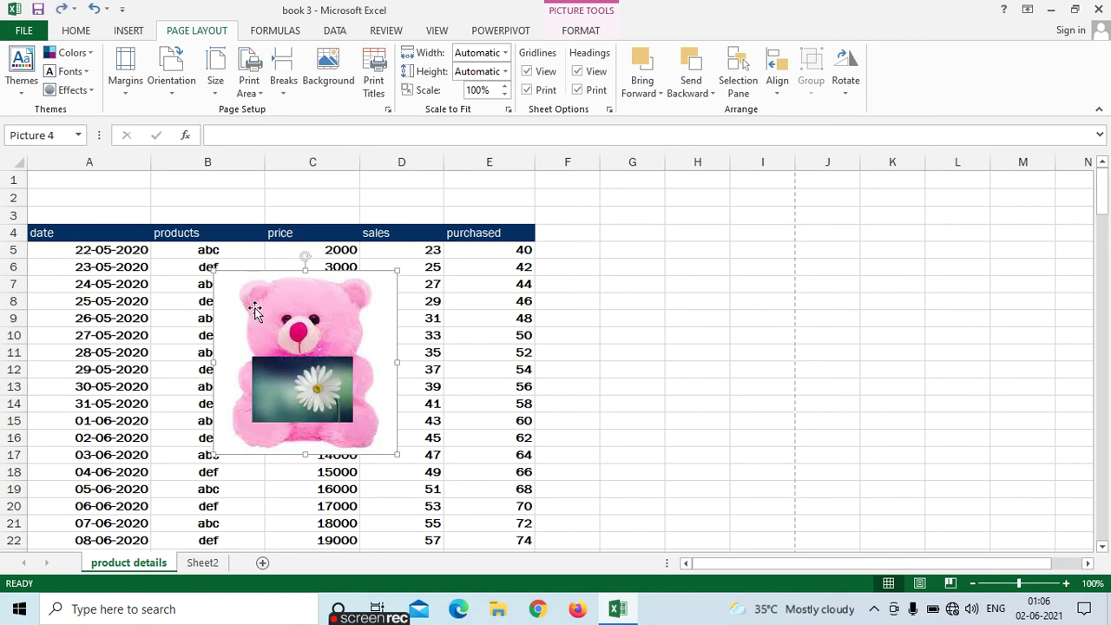
Check the overlapping pictures in the print preview, then move the daisy onto the date column and the teddy bear over the products and price columns
key(ctrl+p)
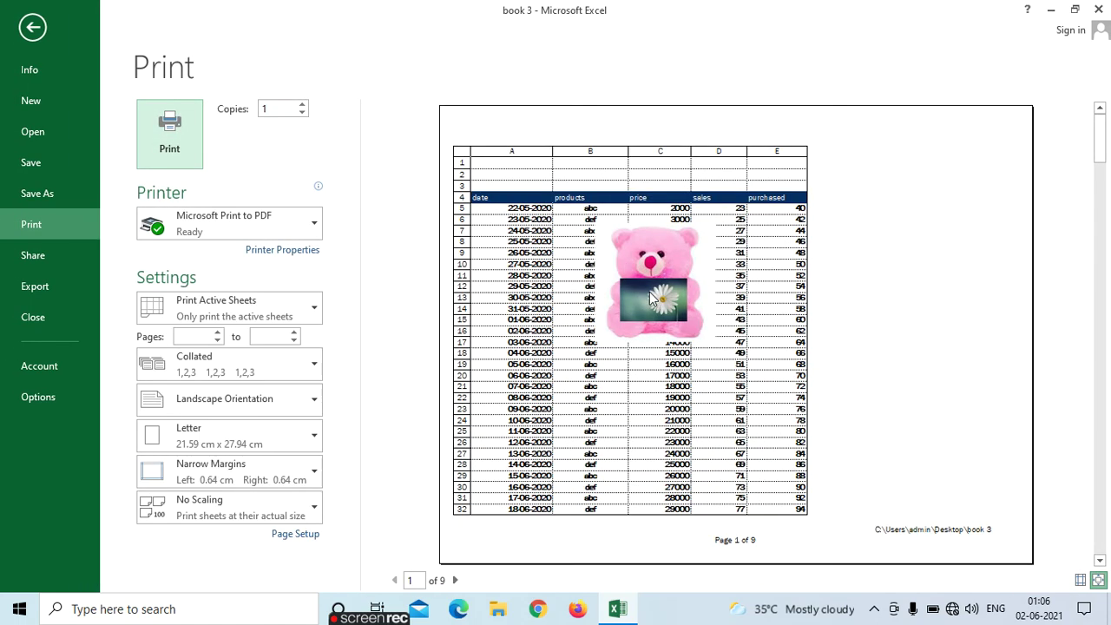
click(32, 27)
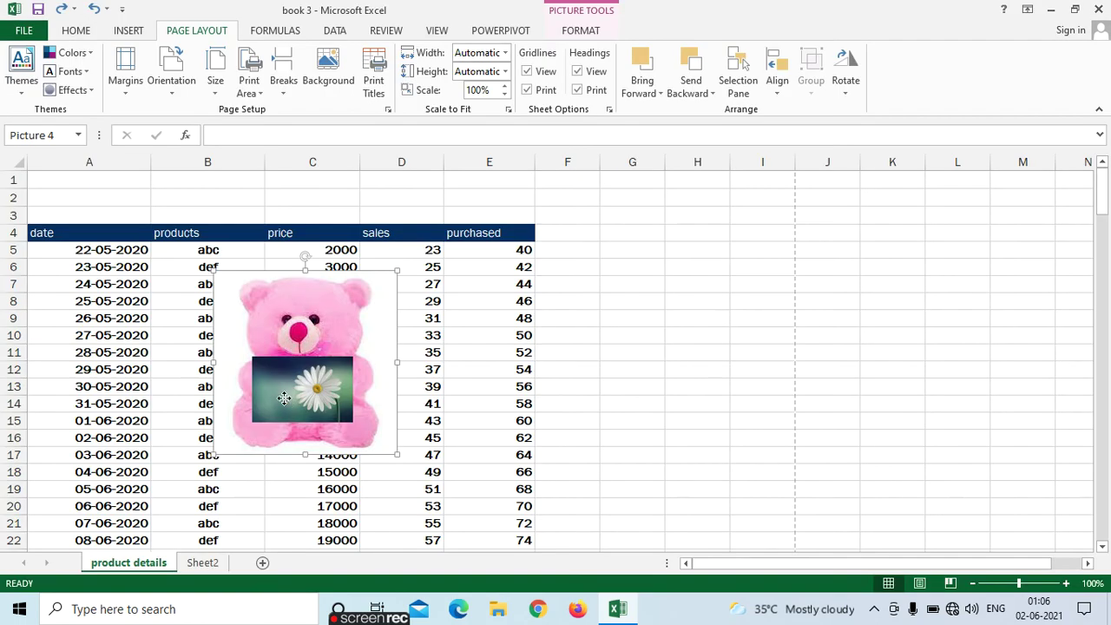
drag(295, 387, 70, 394)
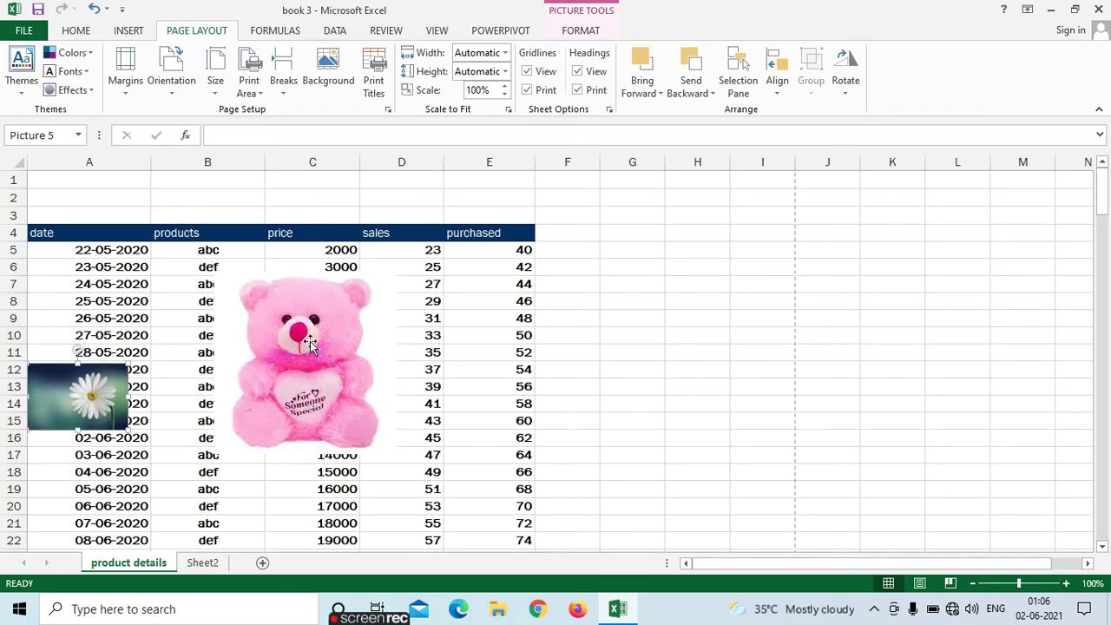
drag(311, 345, 263, 342)
click(61, 397)
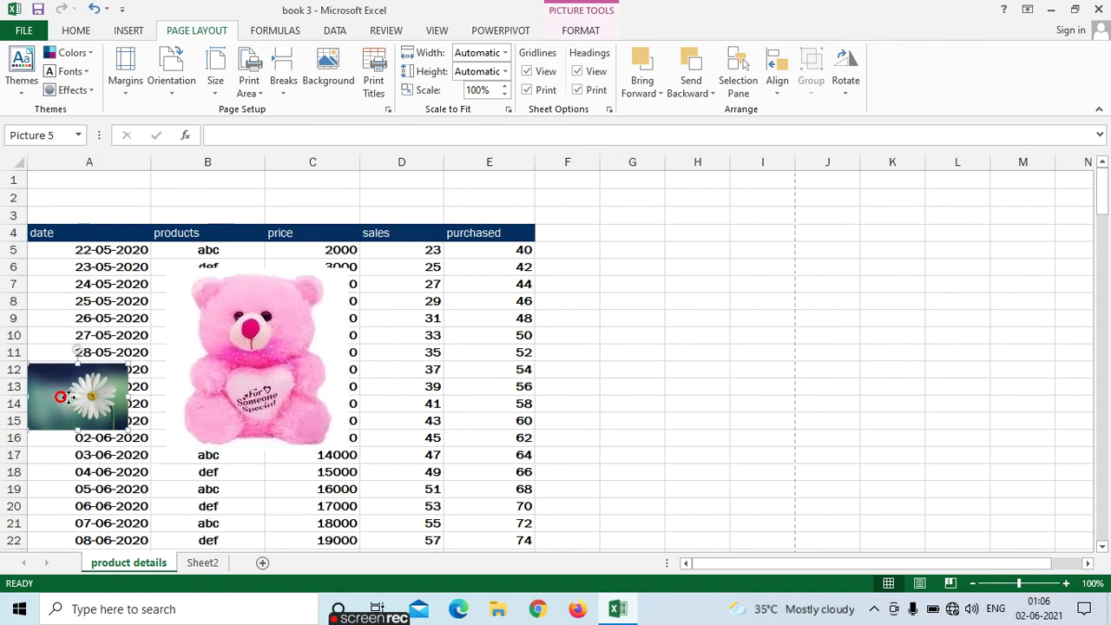
Place the daisy picture over the teddy bear's lower body and group the two pictures
drag(68, 396, 242, 392)
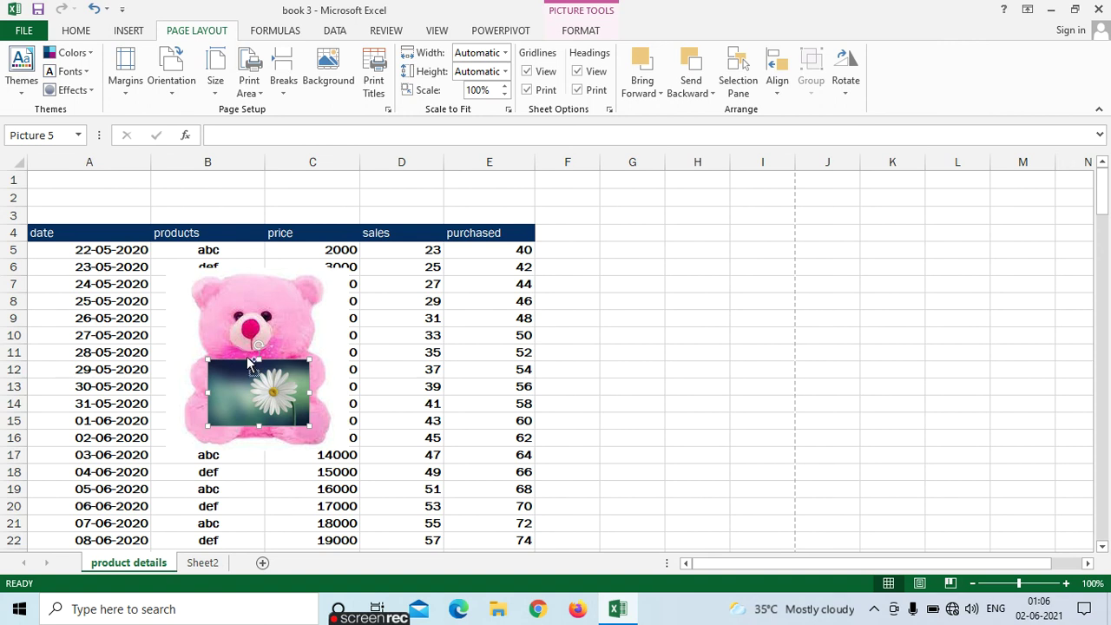
ctrl+click(274, 318)
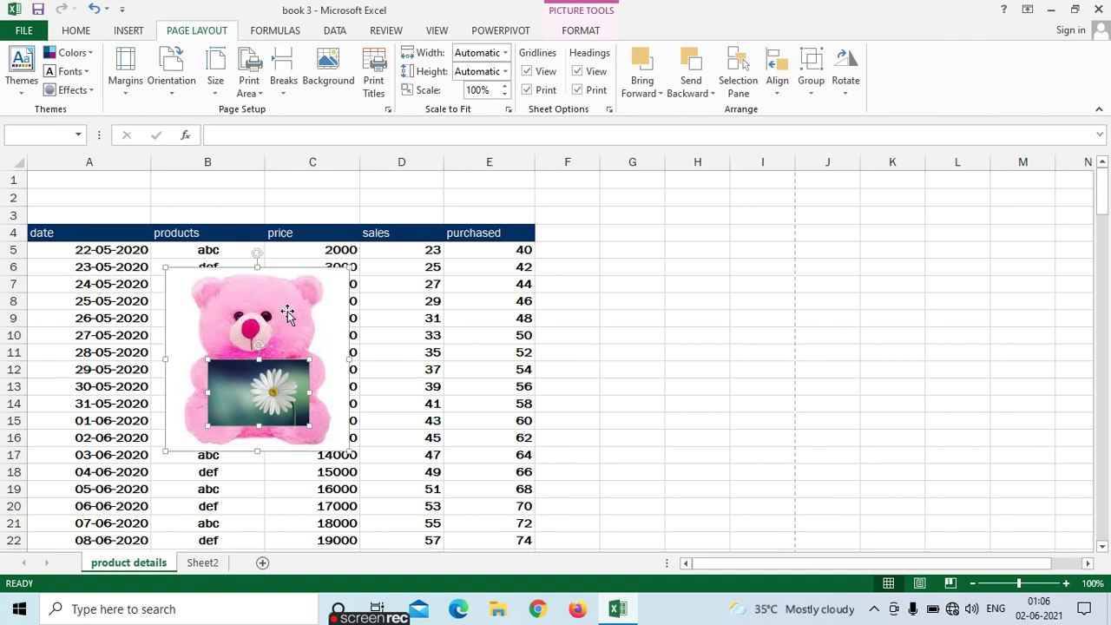
click(398, 383)
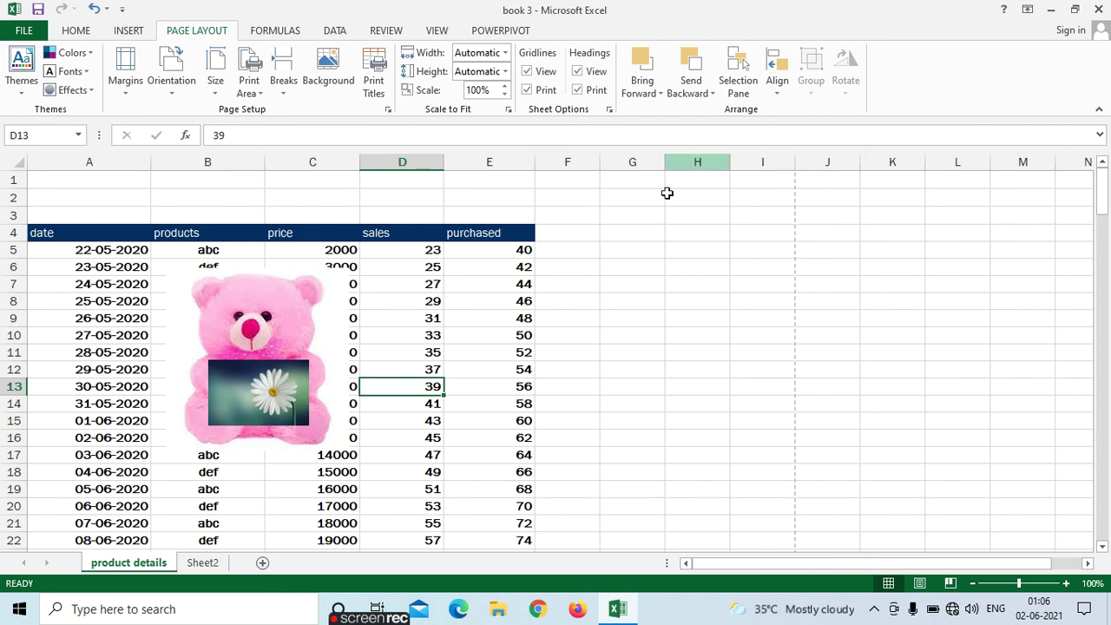
click(267, 408)
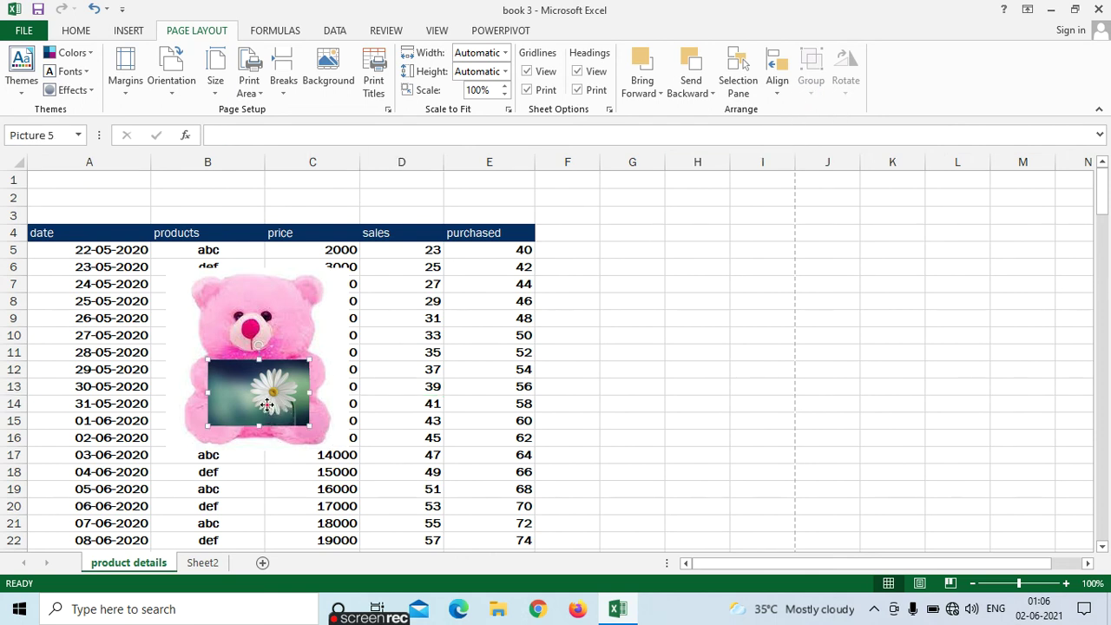
ctrl+click(293, 319)
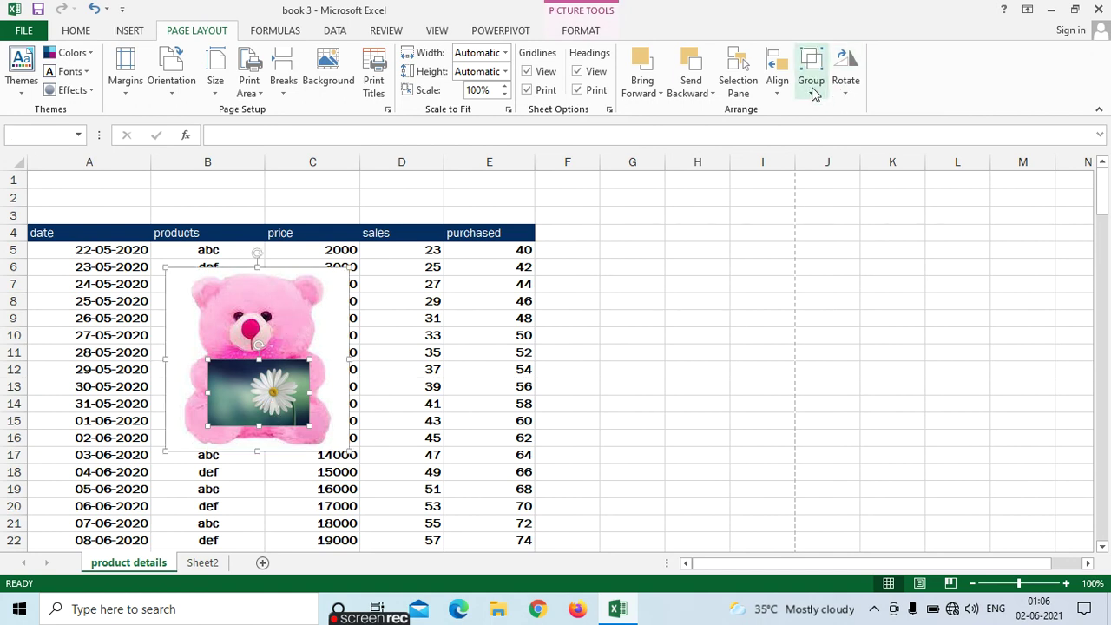
click(813, 90)
click(833, 110)
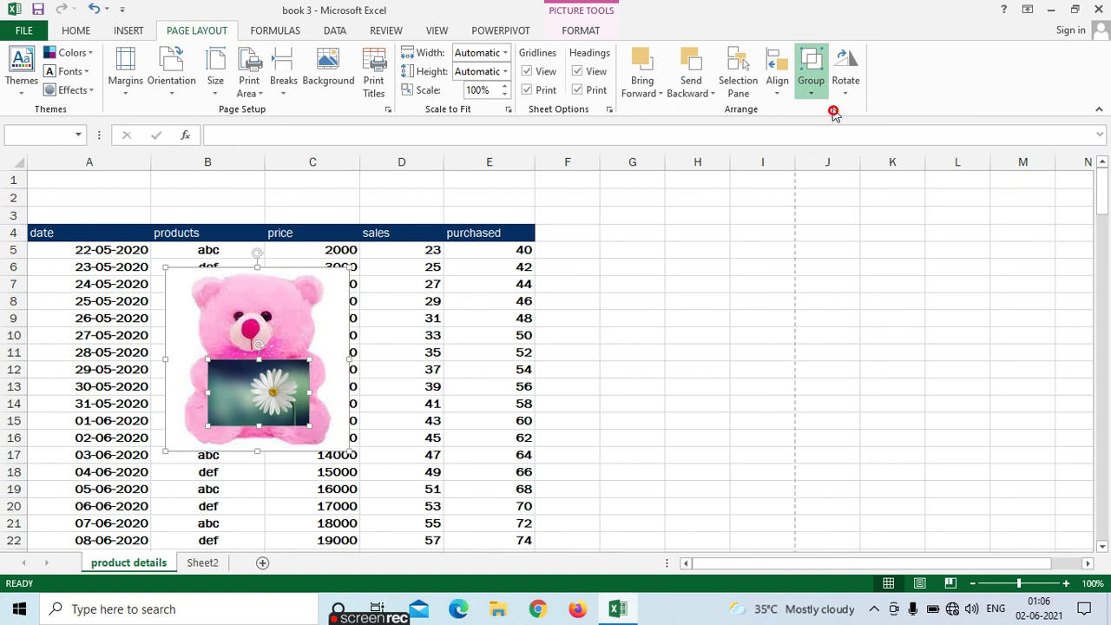
Move the grouped picture down and back over the products and price columns, then check it in the print preview
drag(243, 312, 325, 429)
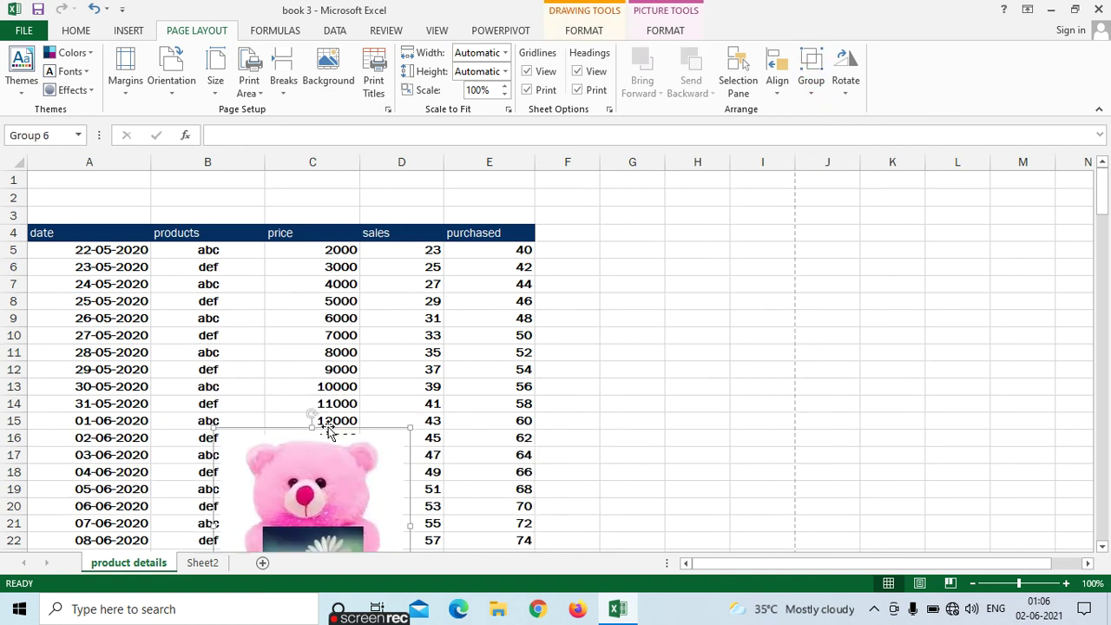
drag(271, 512, 256, 340)
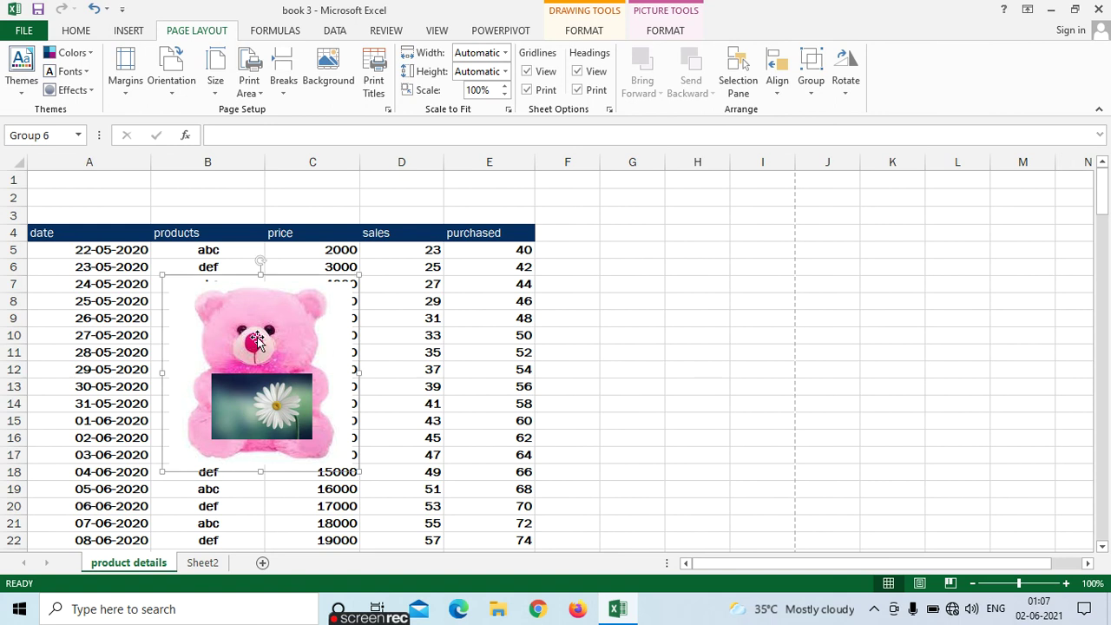
key(ctrl+p)
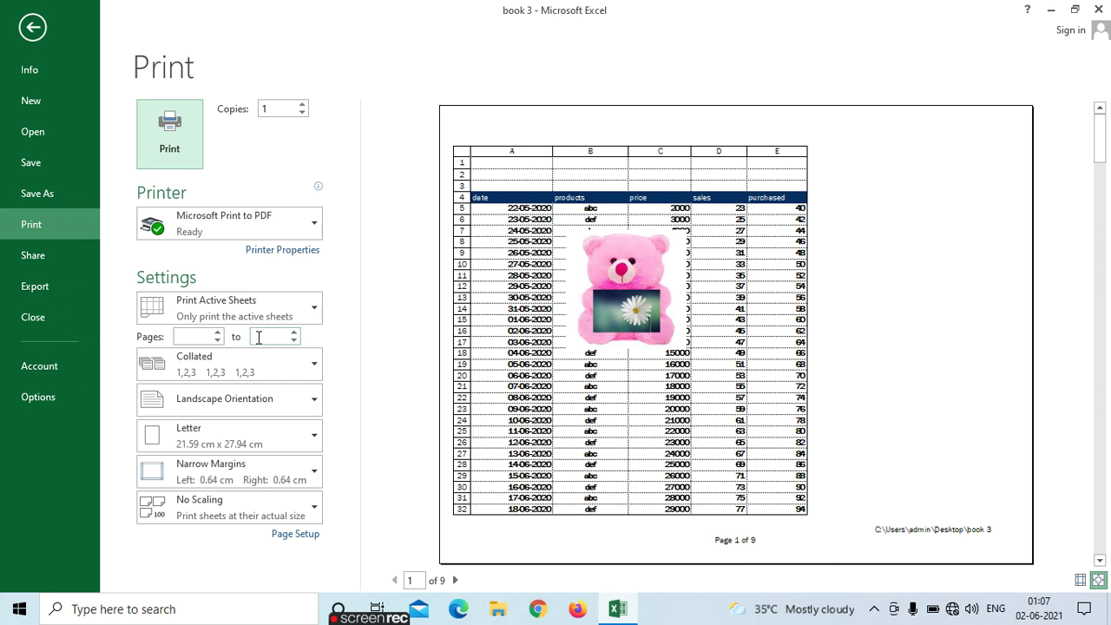
click(38, 38)
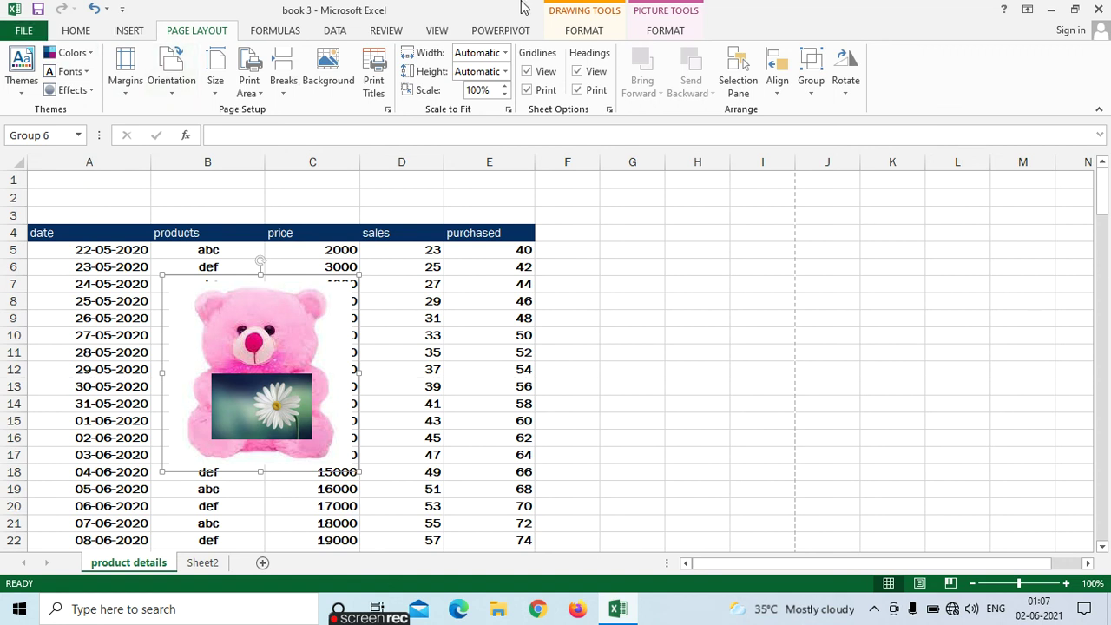
Ungroup the teddy bear and daisy pictures
click(808, 94)
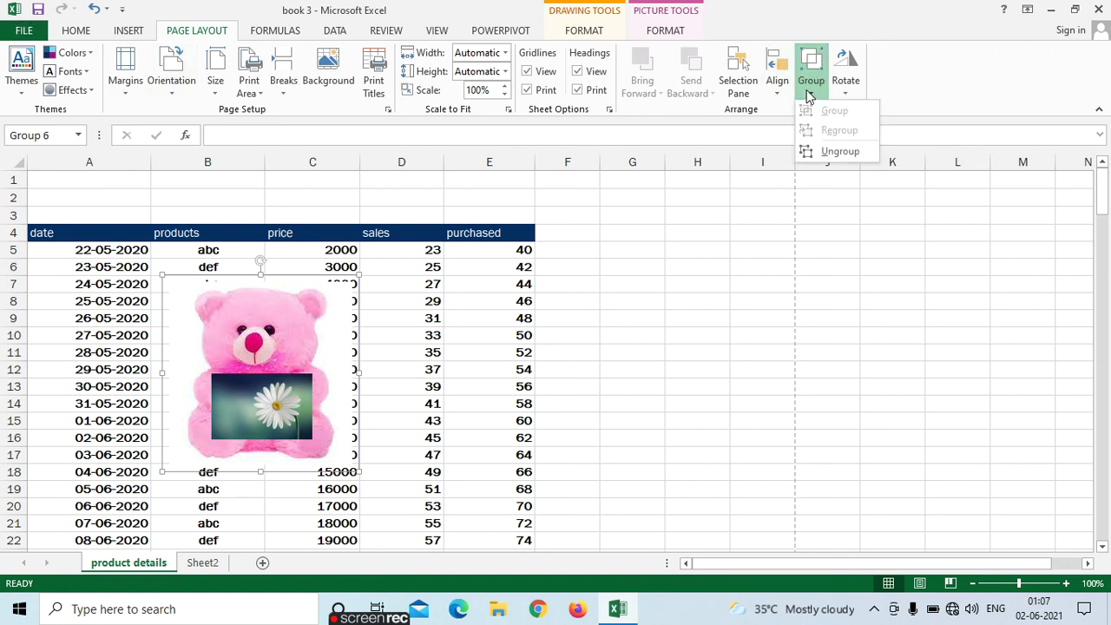
click(809, 152)
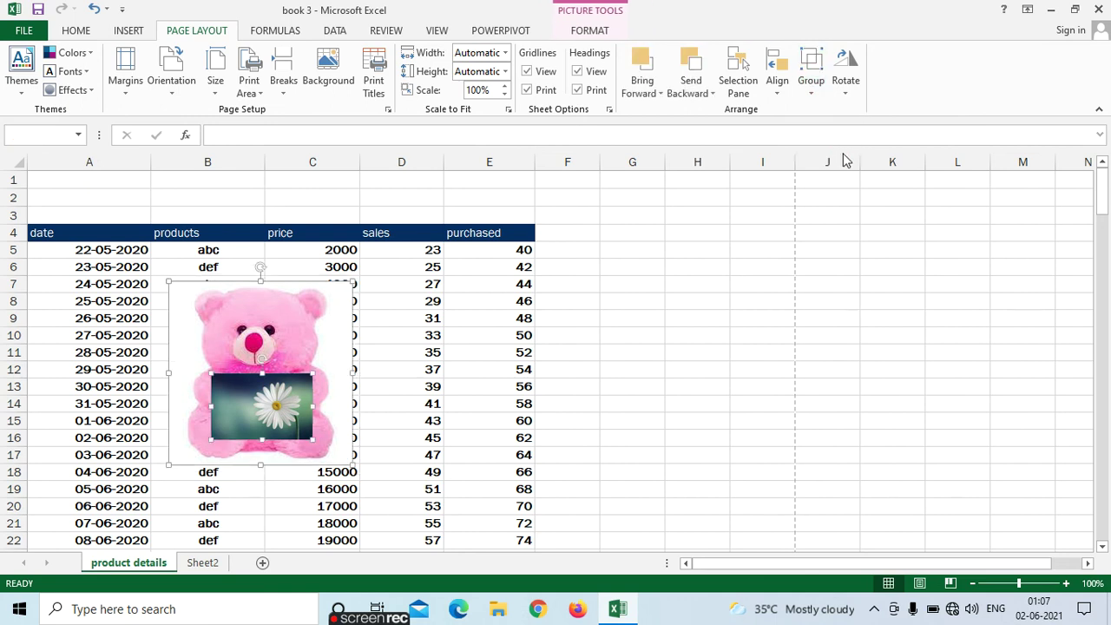
click(464, 386)
Move the daisy and teddy bear separately, put the daisy back over the bear, and check the print preview
click(276, 407)
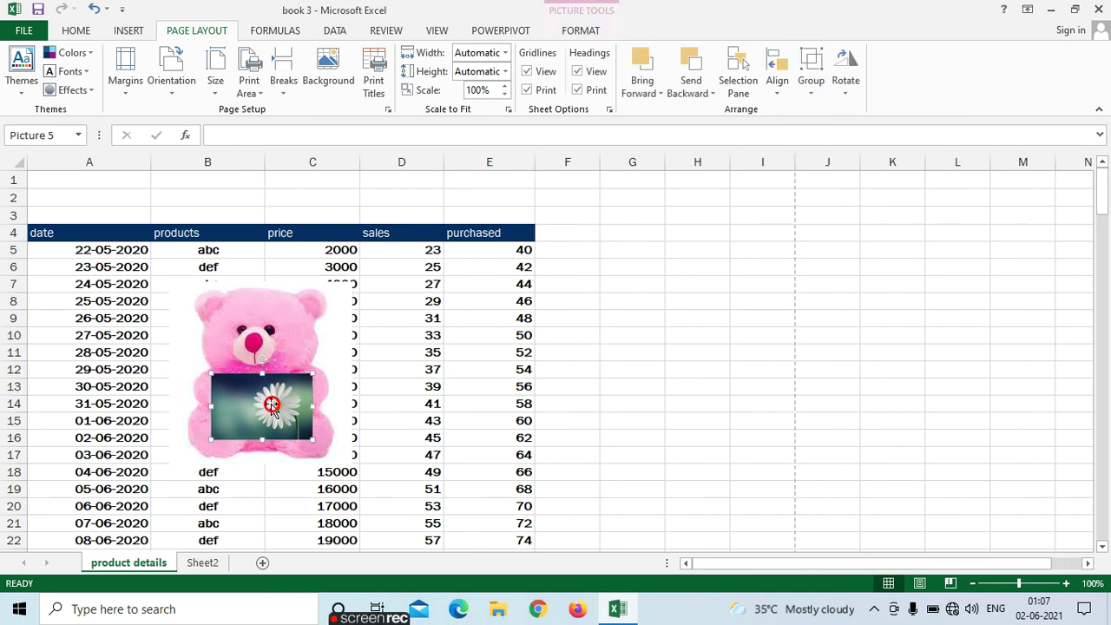
drag(276, 407, 480, 415)
drag(251, 368, 235, 334)
drag(454, 417, 208, 375)
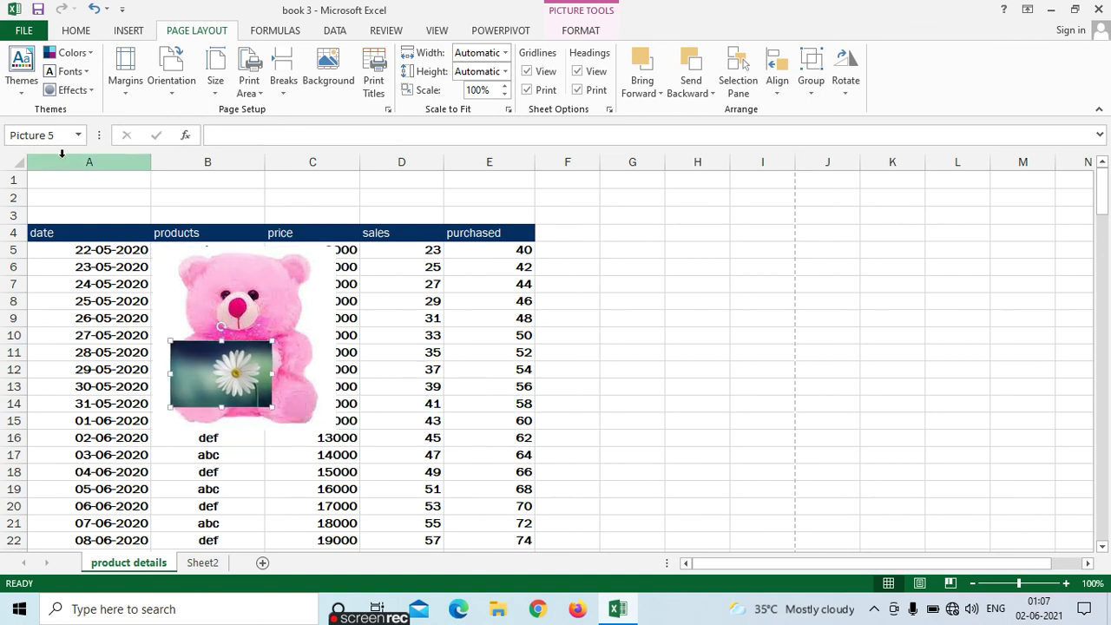
key(ctrl+p)
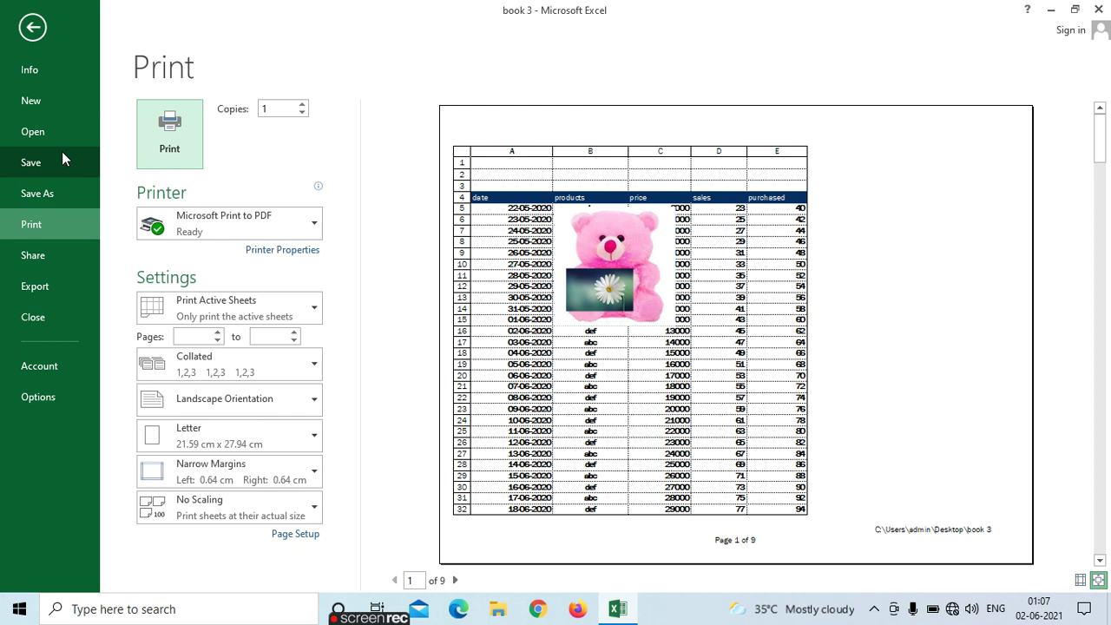
click(32, 27)
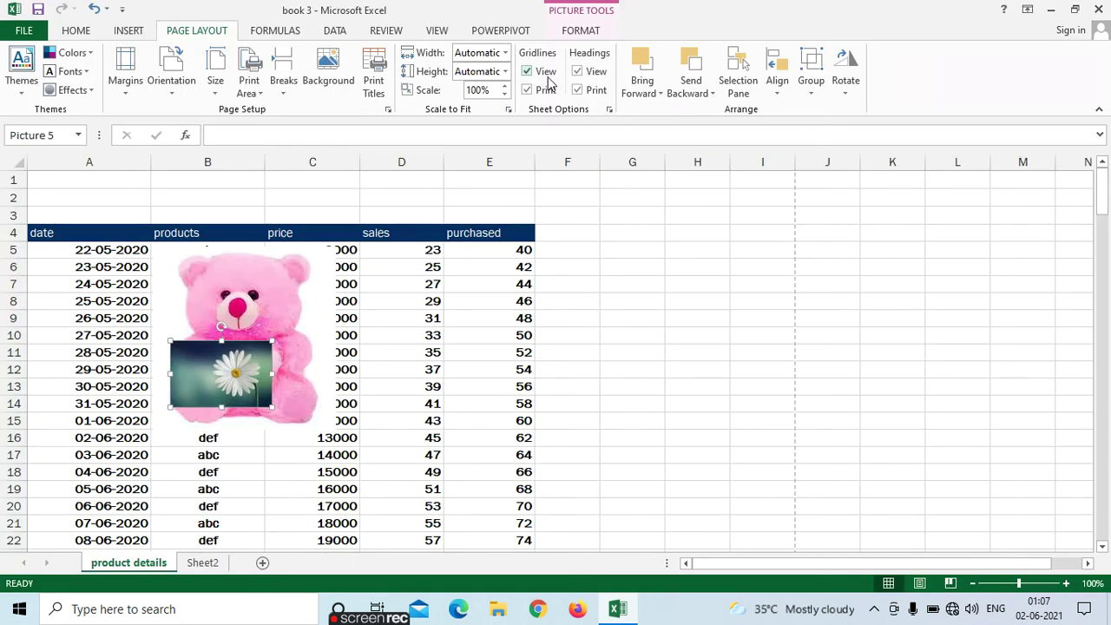
Turn off viewing and printing of both gridlines and headings, then check the sheet in the print preview
click(526, 71)
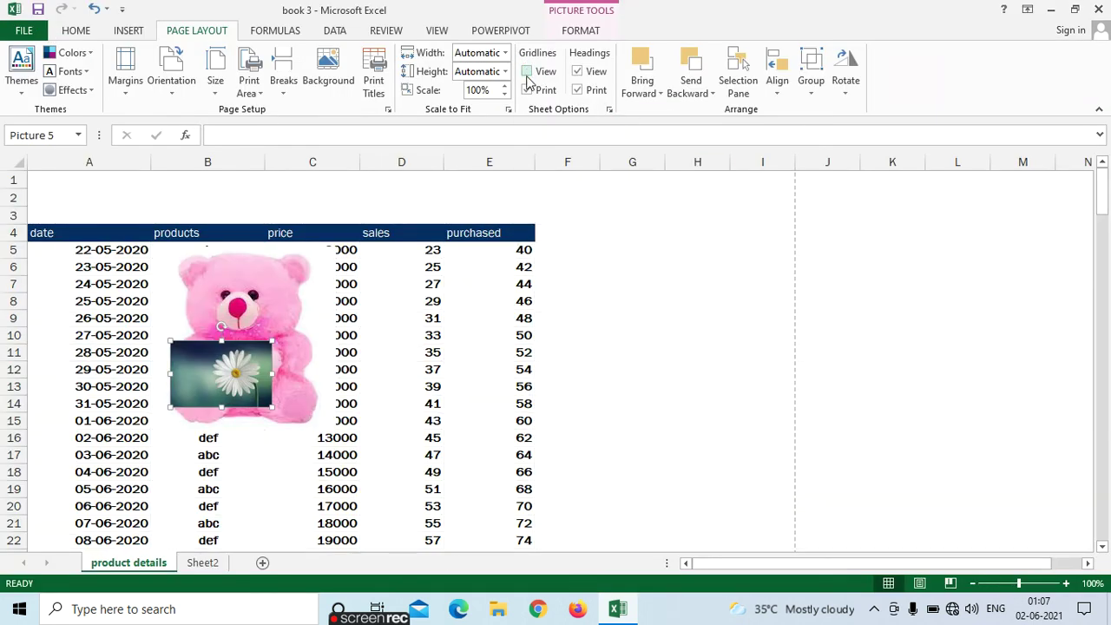
click(527, 91)
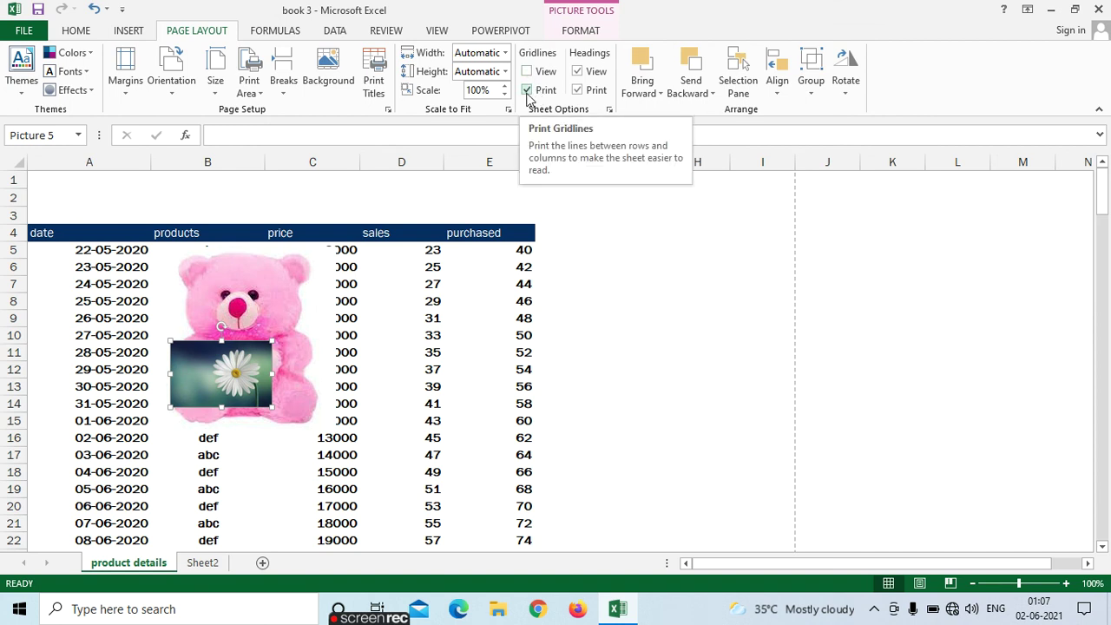
click(527, 90)
click(578, 90)
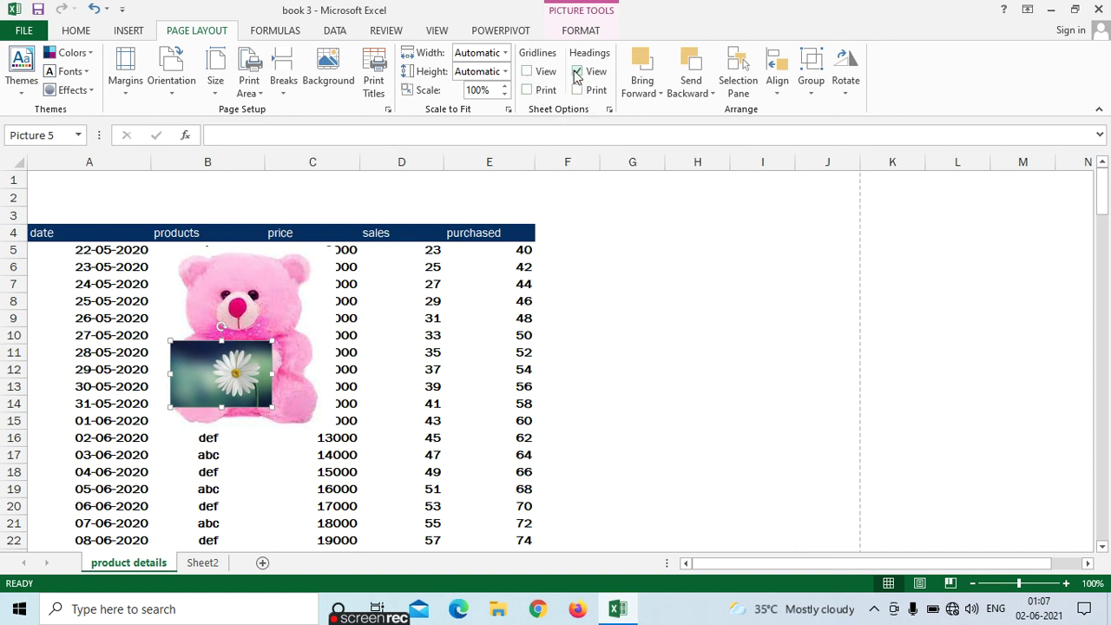
click(578, 73)
key(ctrl+p)
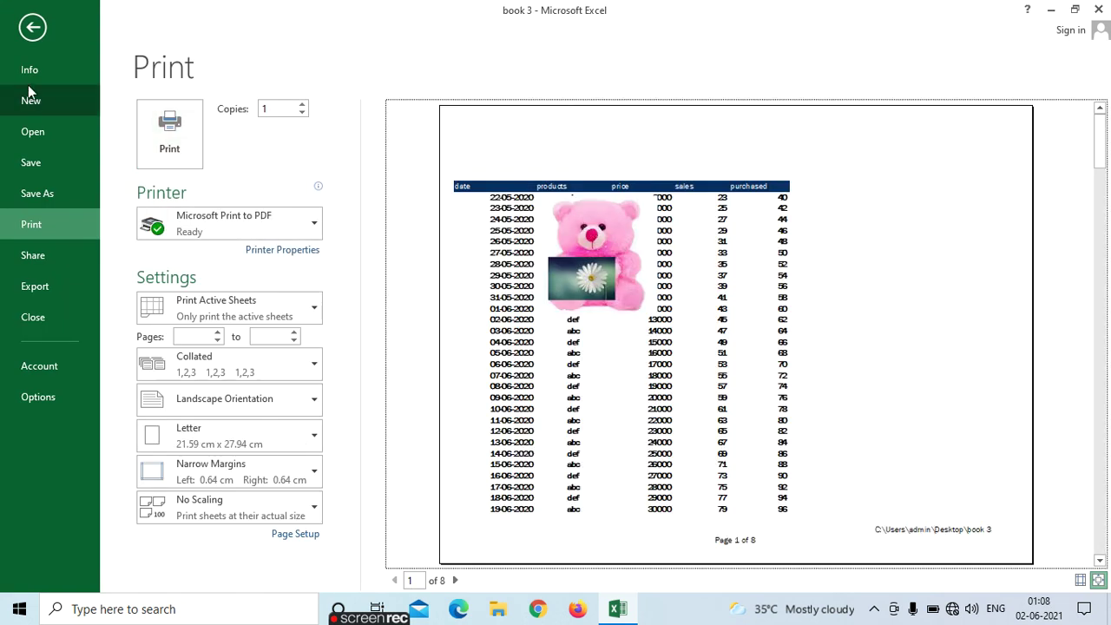
click(32, 28)
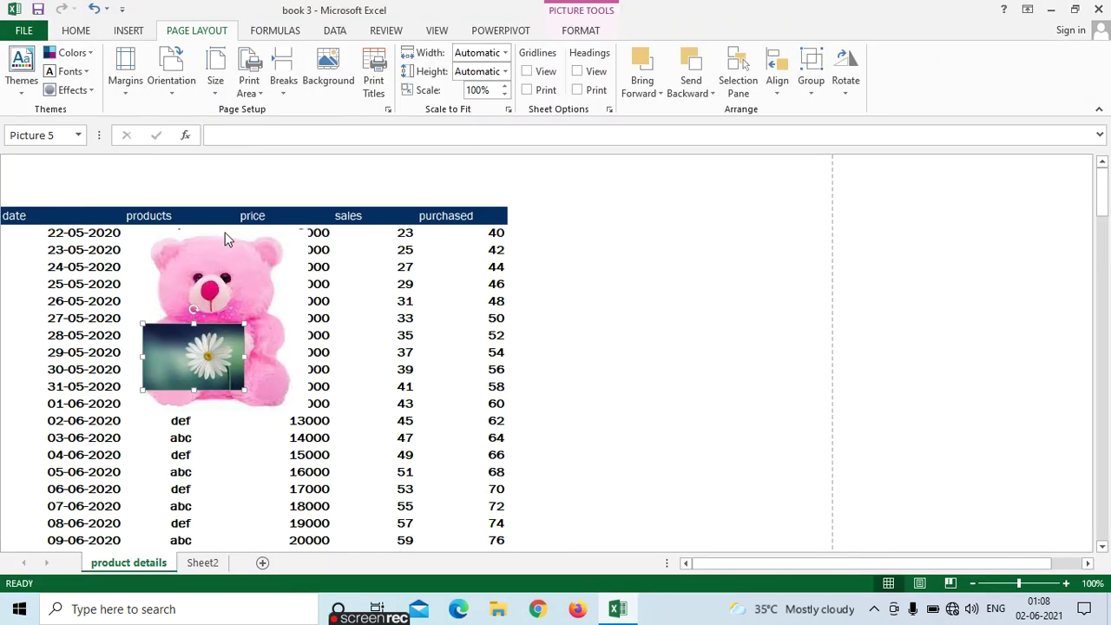
Centre the daisy on the teddy bear's lower body and group the two pictures again
mouse_move(219, 348)
mouse_down()
mouse_move(194, 363)
mouse_move(256, 384)
mouse_move(212, 346)
mouse_up()
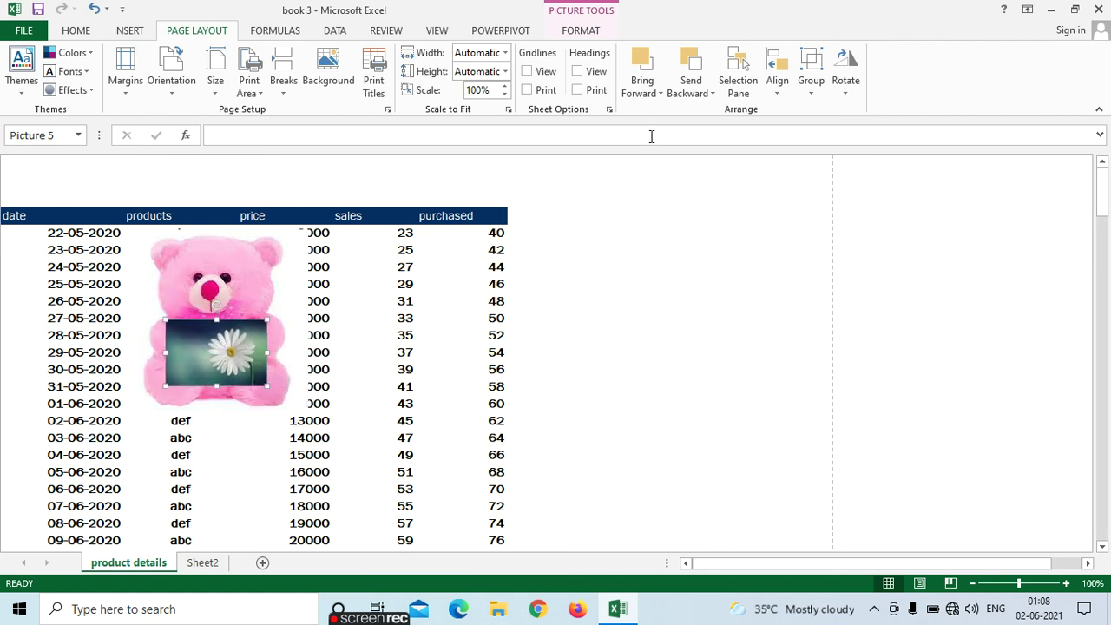
ctrl+click(240, 271)
click(812, 88)
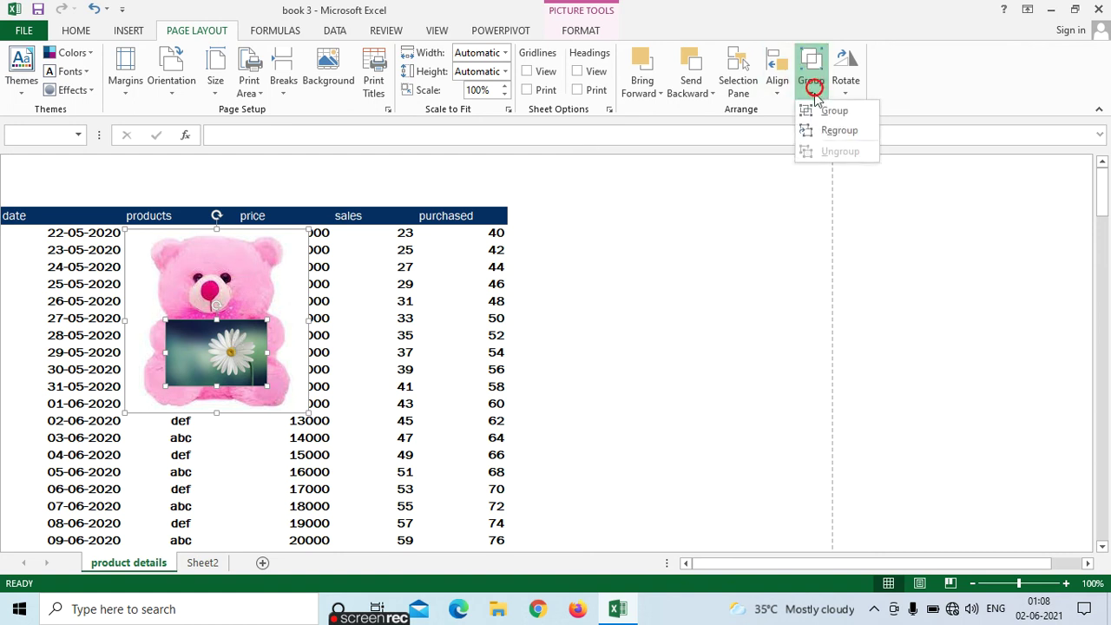
click(818, 106)
Shrink the grouped picture to fit above the table's header row, then check it in the print preview
drag(248, 330, 255, 261)
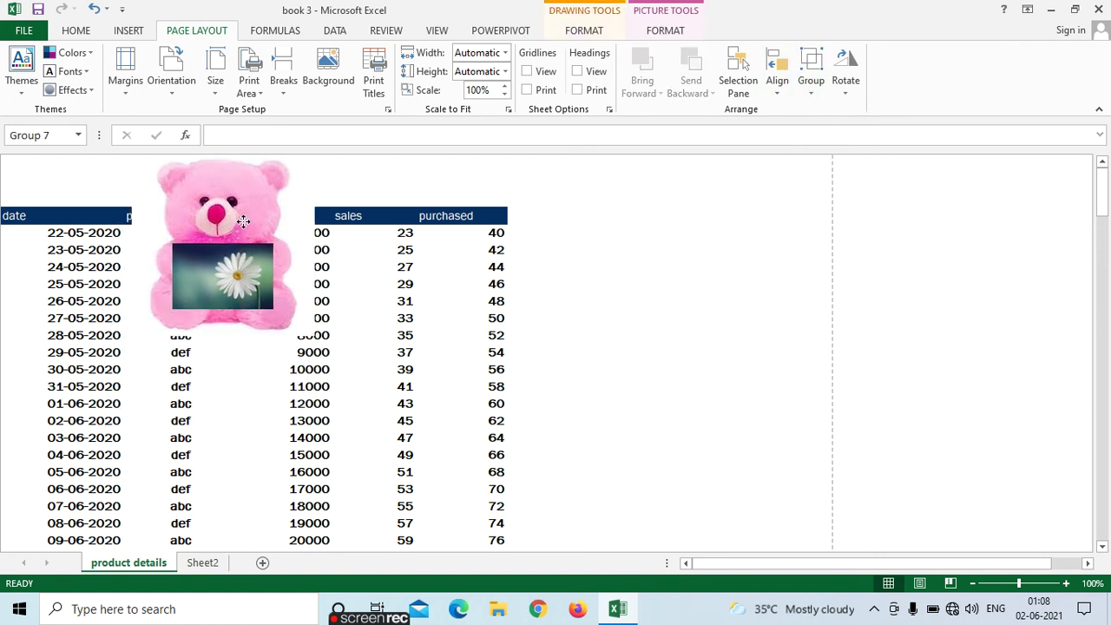
mouse_move(322, 343)
mouse_down()
mouse_move(240, 228)
mouse_move(243, 237)
mouse_move(262, 231)
mouse_move(213, 186)
mouse_move(227, 190)
mouse_up()
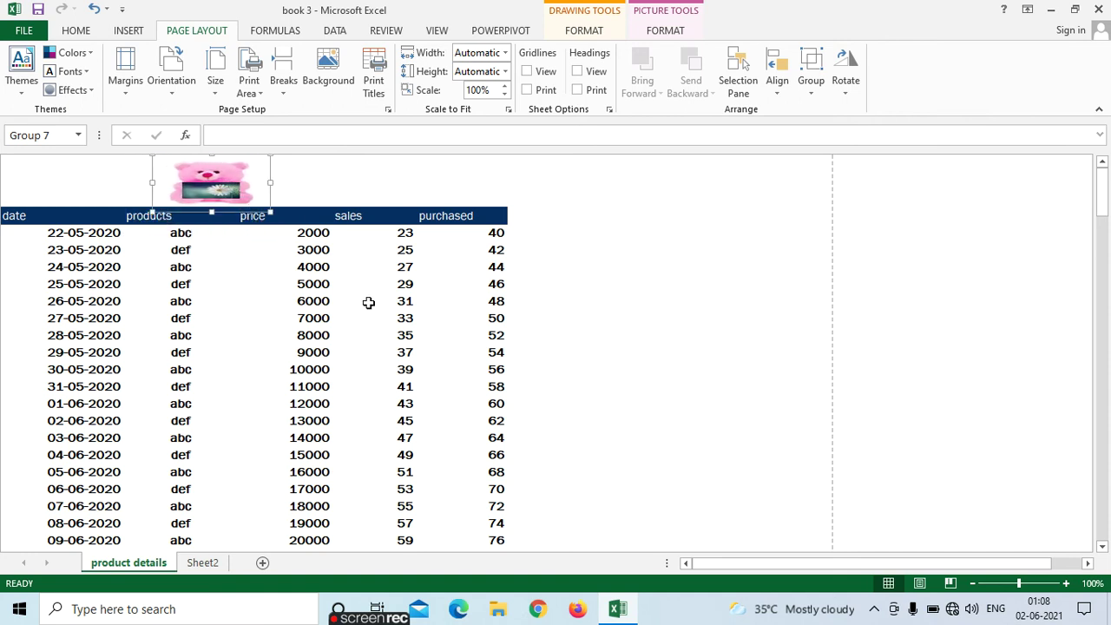
click(344, 352)
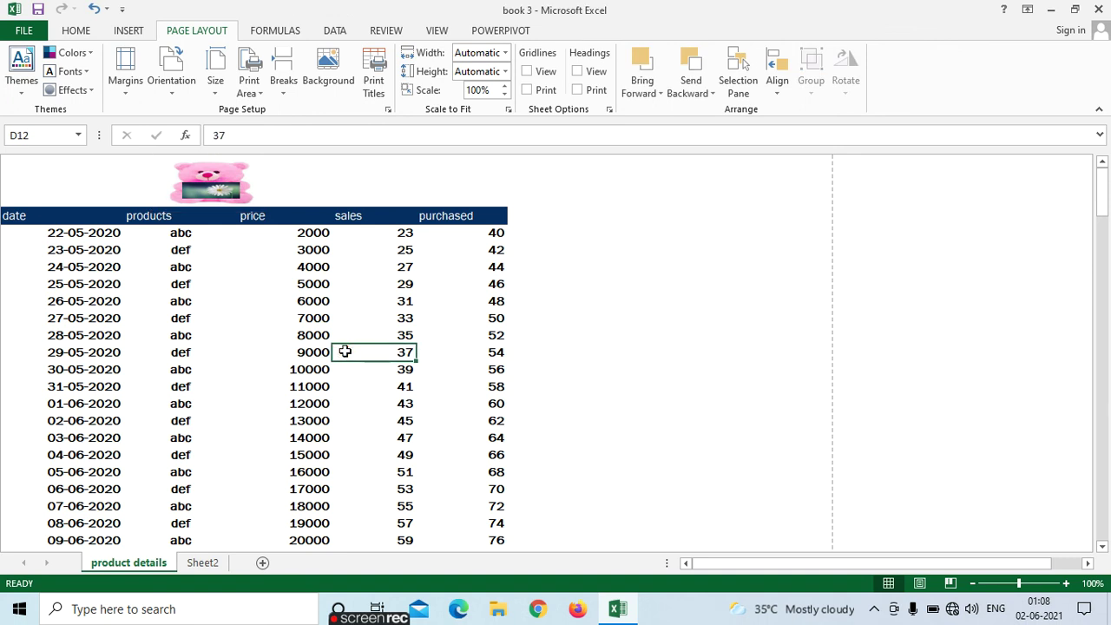
key(ctrl+p)
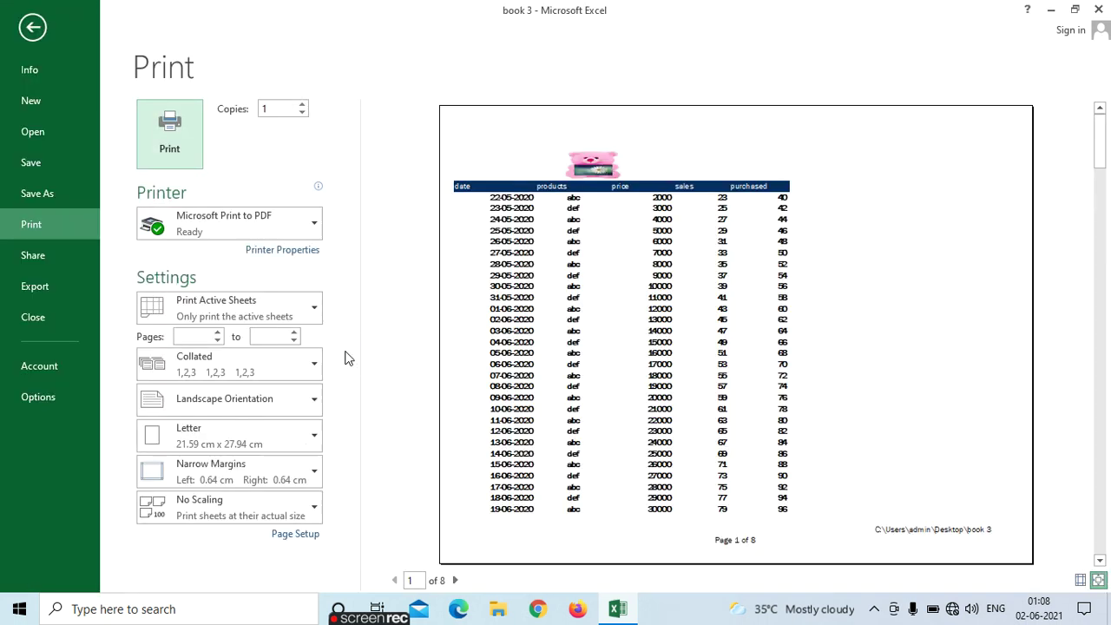
click(28, 24)
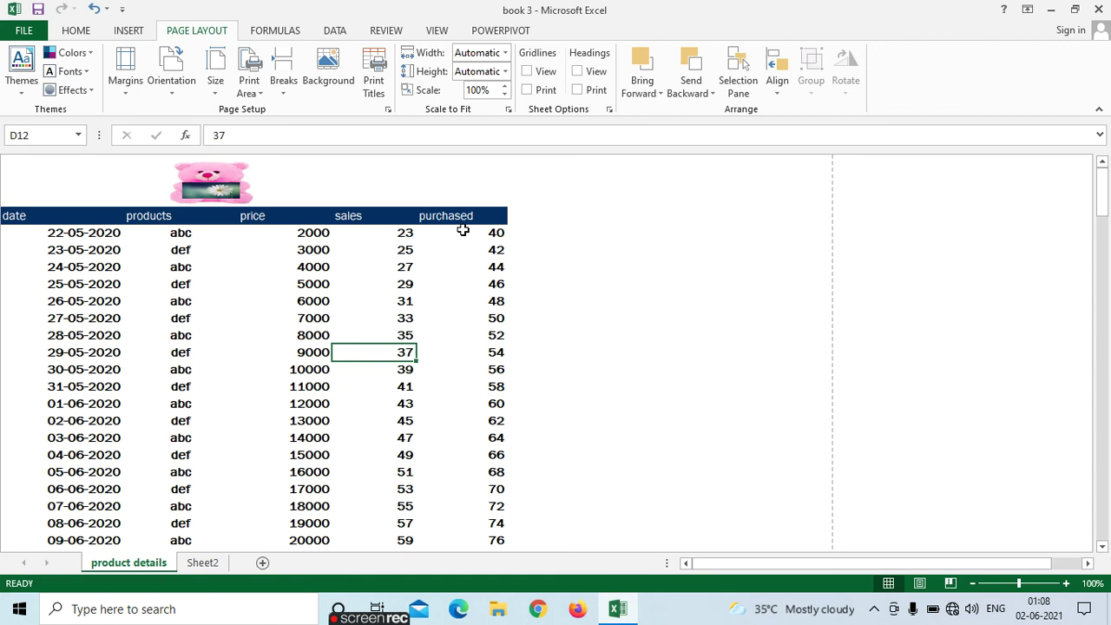
Turn viewing and printing back on for both gridlines and headings
click(536, 75)
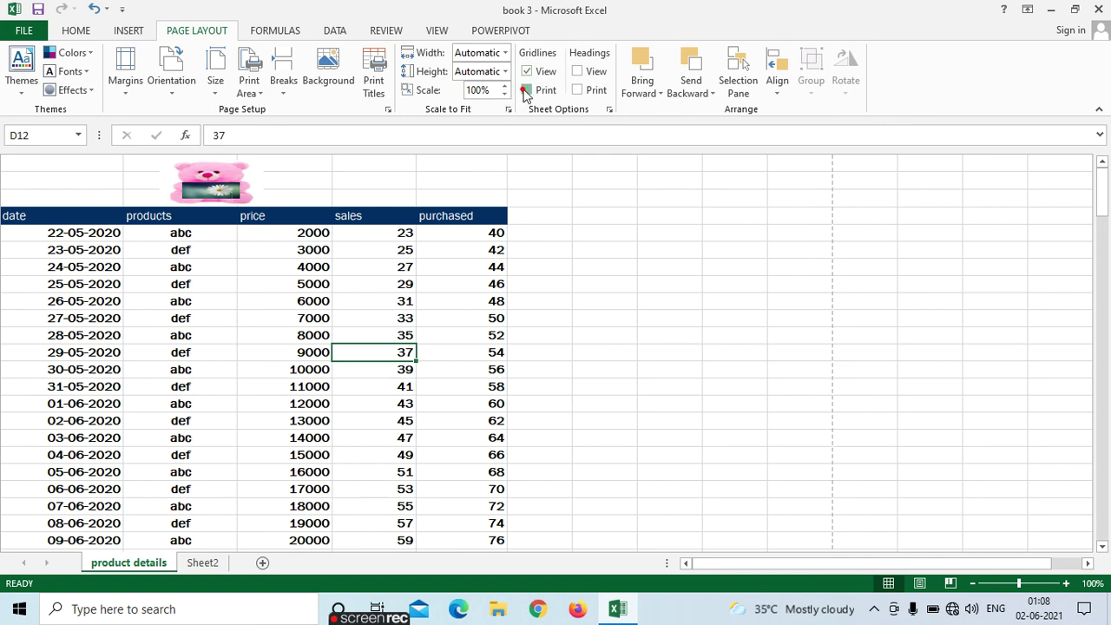
click(527, 89)
click(578, 72)
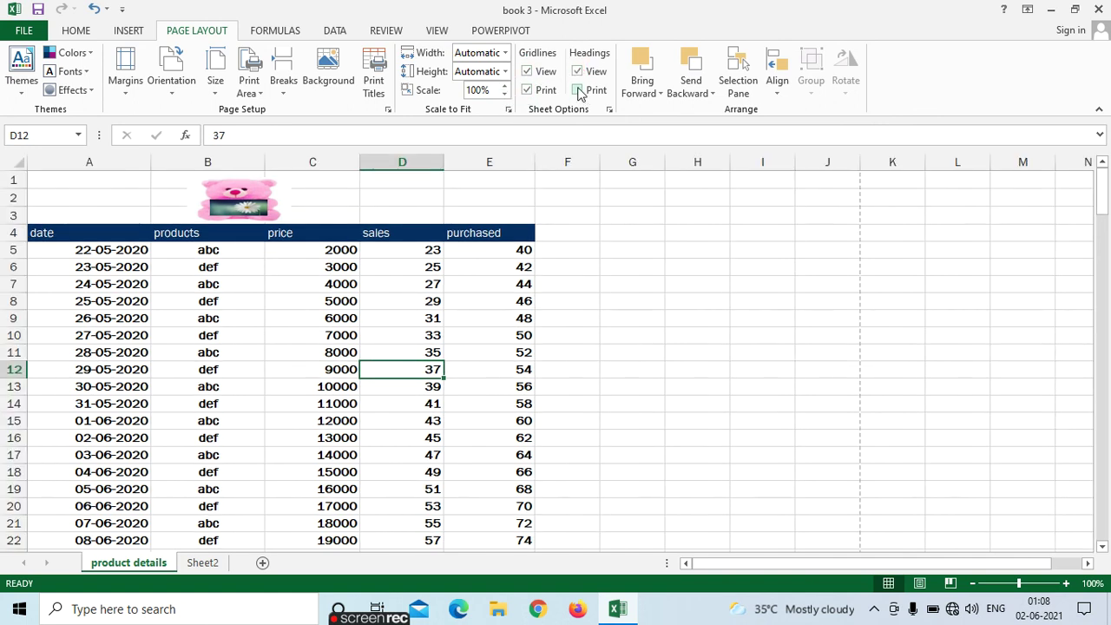
click(578, 90)
Move the grouped picture down onto the price column and delete it from the sheet
mouse_move(236, 208)
mouse_down()
mouse_move(331, 356)
mouse_move(325, 375)
mouse_up()
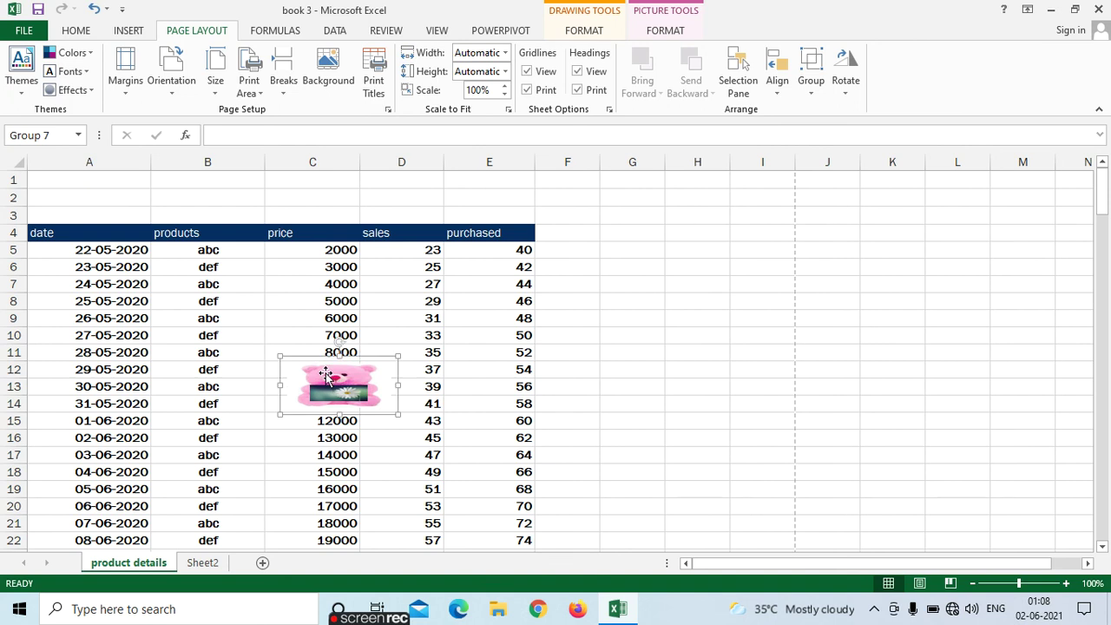
key(Delete)
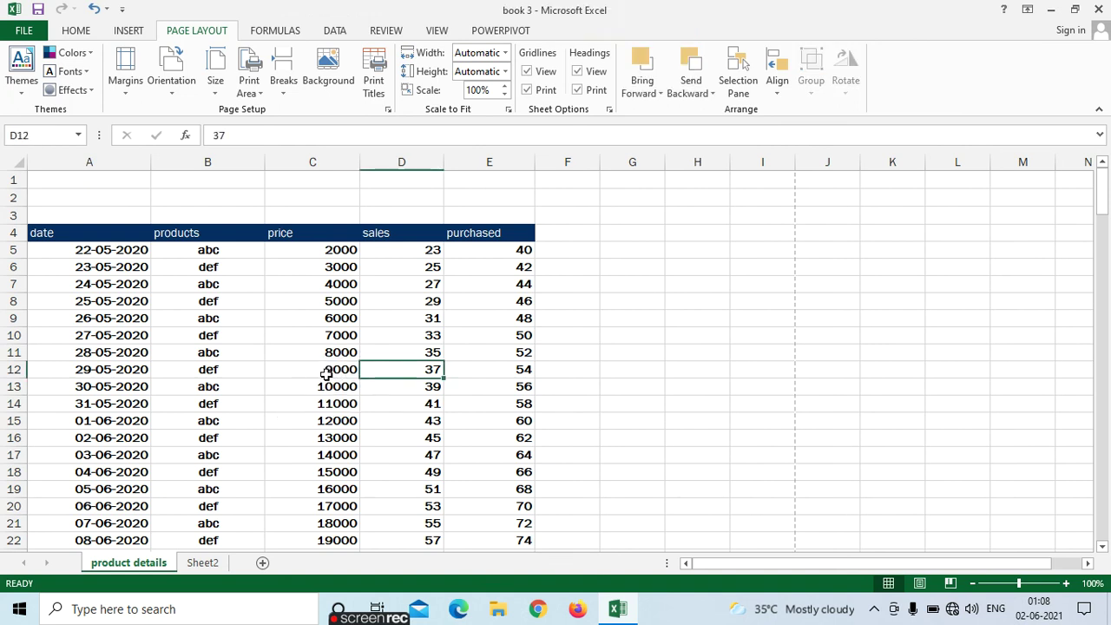